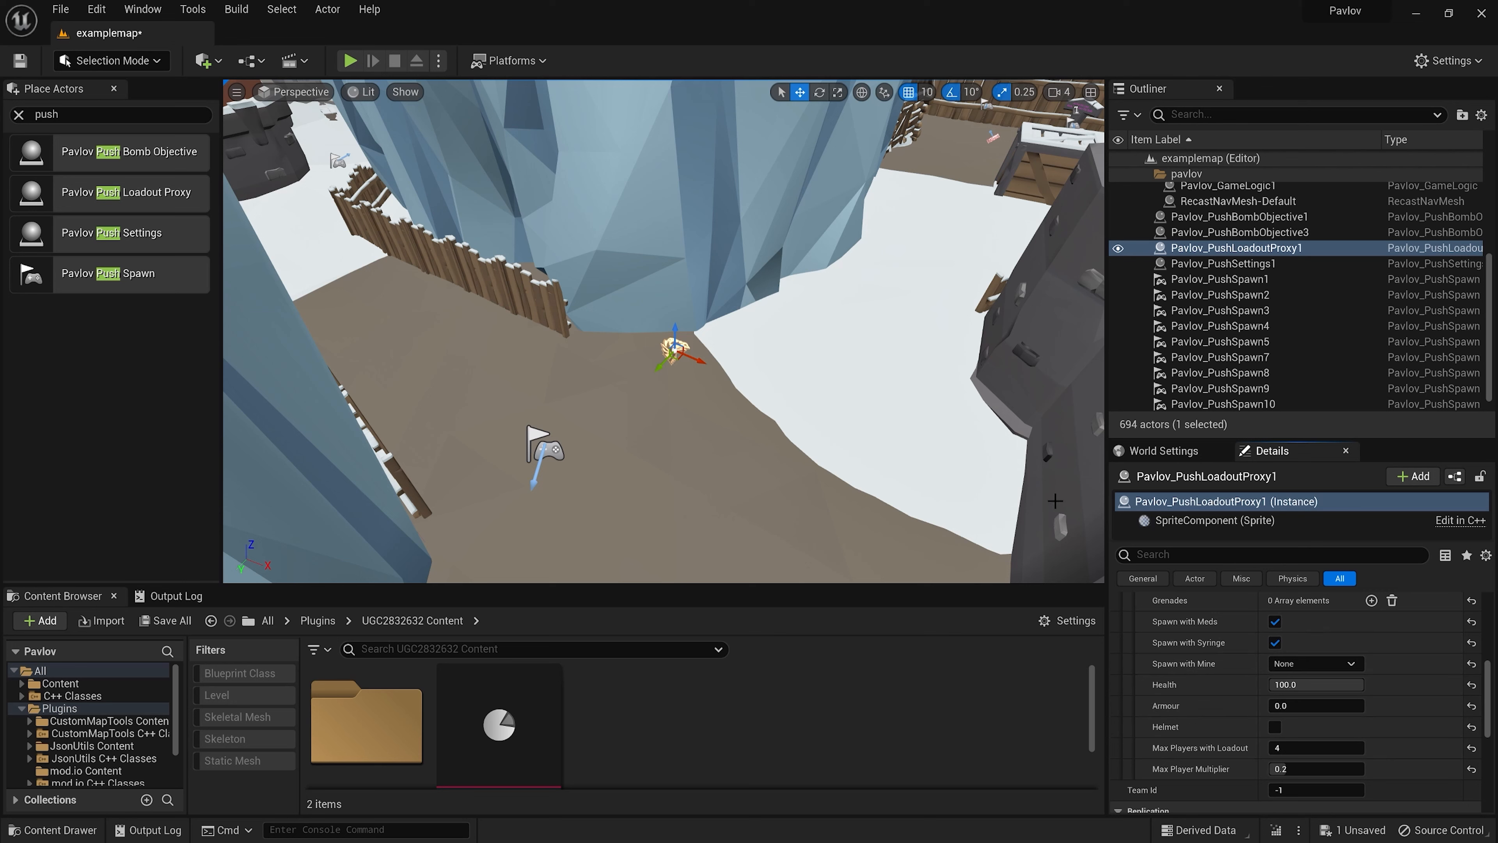
- Set Spawn with Mine to Anti Personnel Mine in the push loadout proxy's Soldier 2 loadout
{"action": "scroll", "coordinate": [1369, 661], "scroll_direction": "up", "scroll_amount": 1}
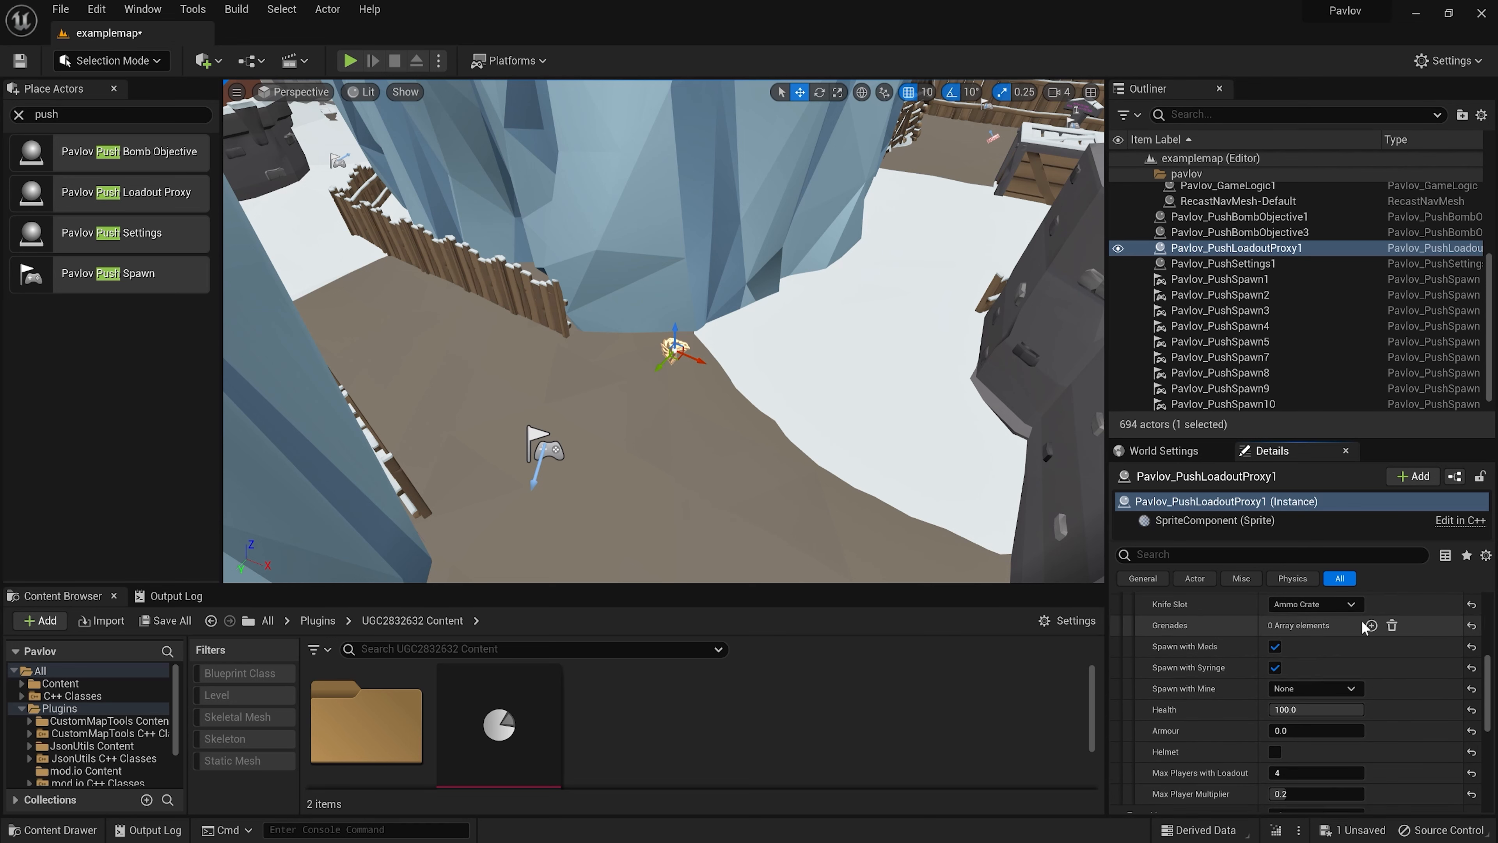
{"action": "scroll", "coordinate": [1339, 726], "scroll_direction": "down", "scroll_amount": 1}
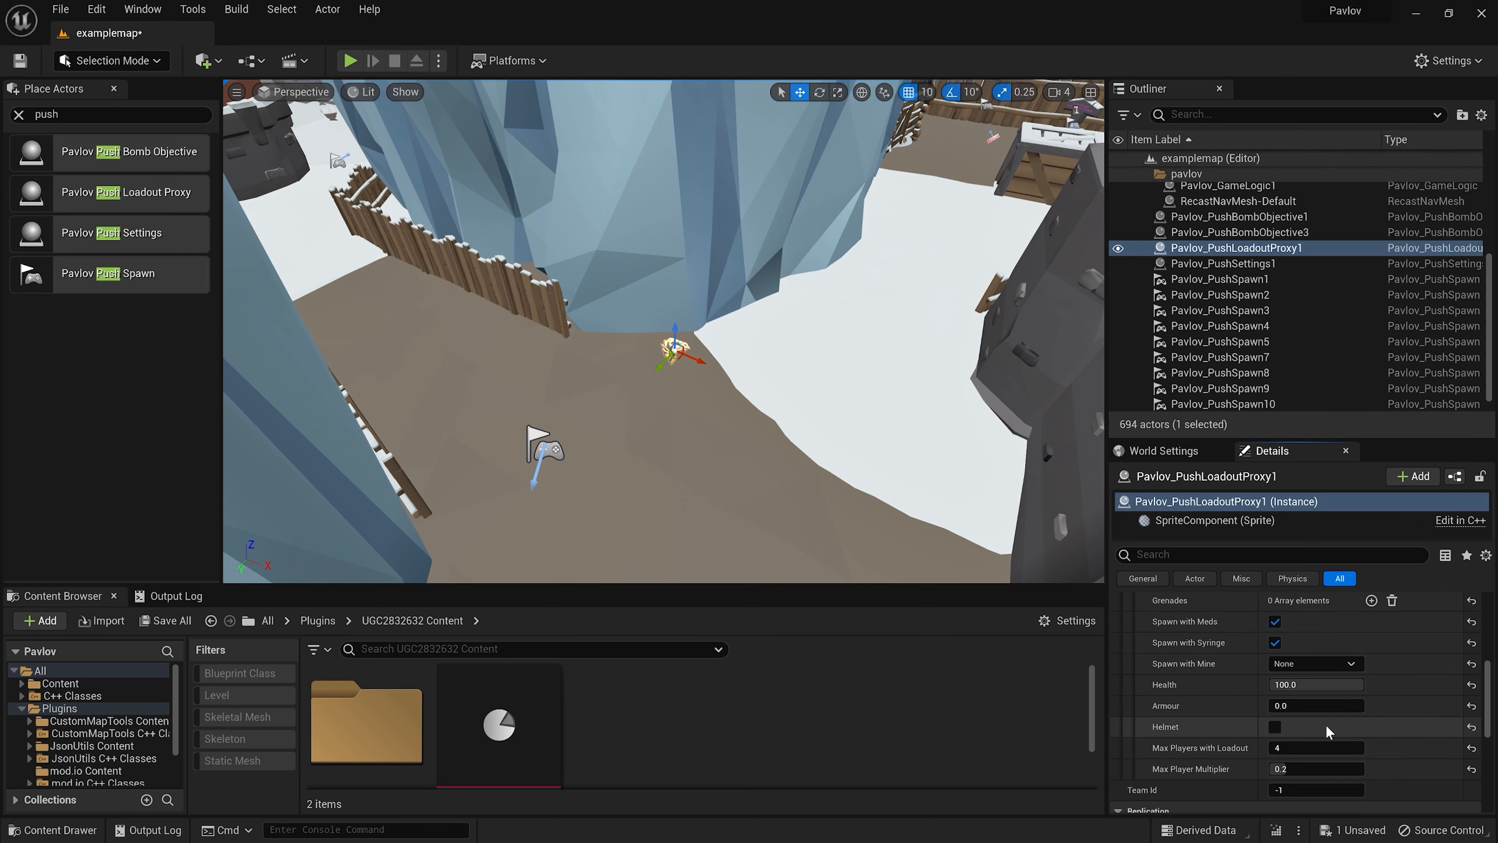
{"action": "left_click", "coordinate": [1336, 665]}
{"action": "left_click", "coordinate": [1319, 693]}
{"action": "scroll", "coordinate": [1329, 733], "scroll_direction": "down", "scroll_amount": 1}
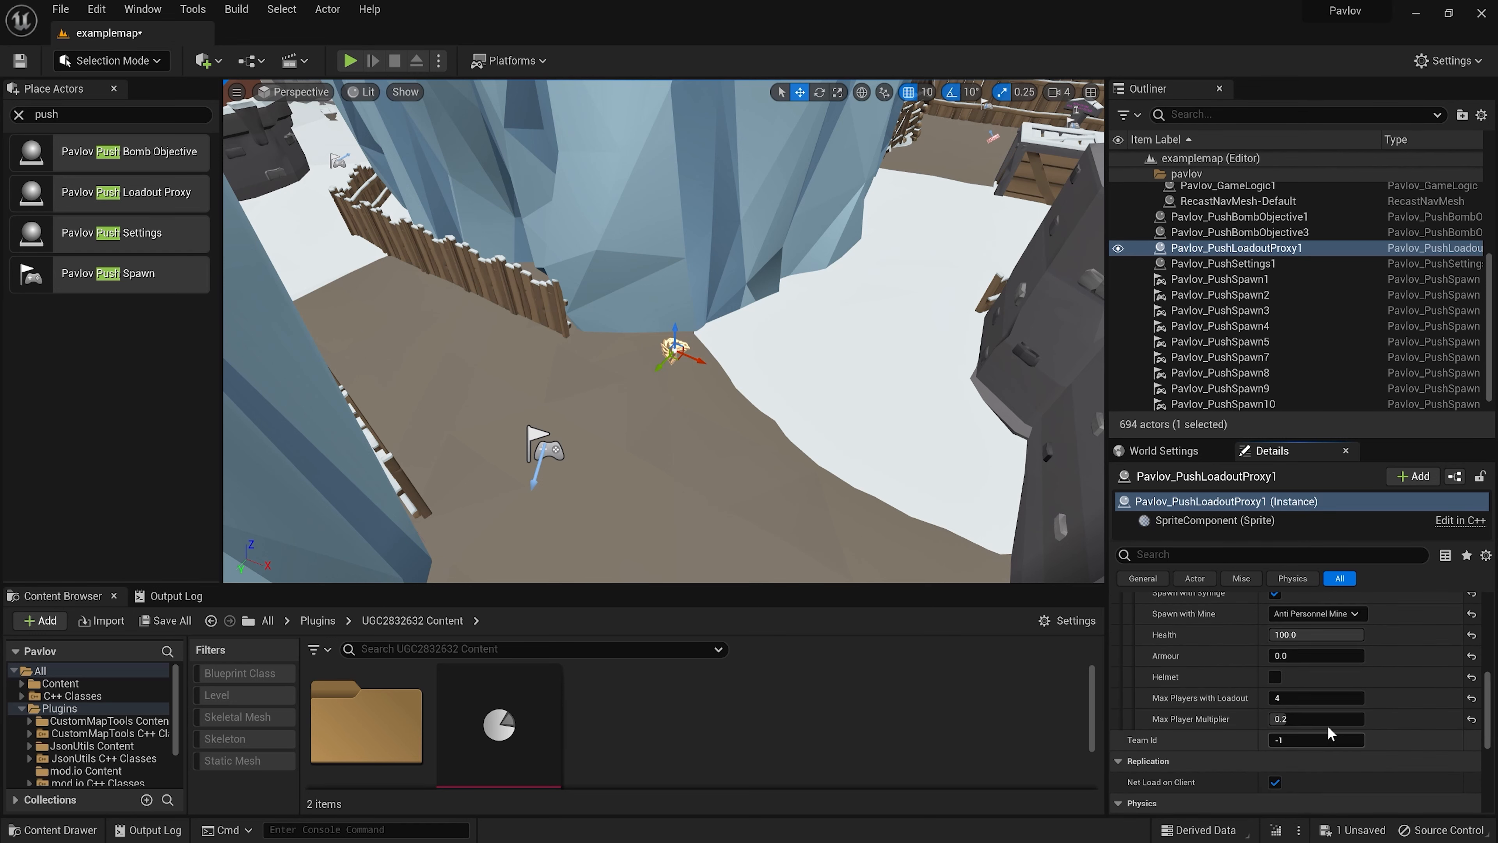
- Set the Soldier 2 loadout's Armour to 100 and enable its Helmet option
{"action": "left_click", "coordinate": [1315, 655]}
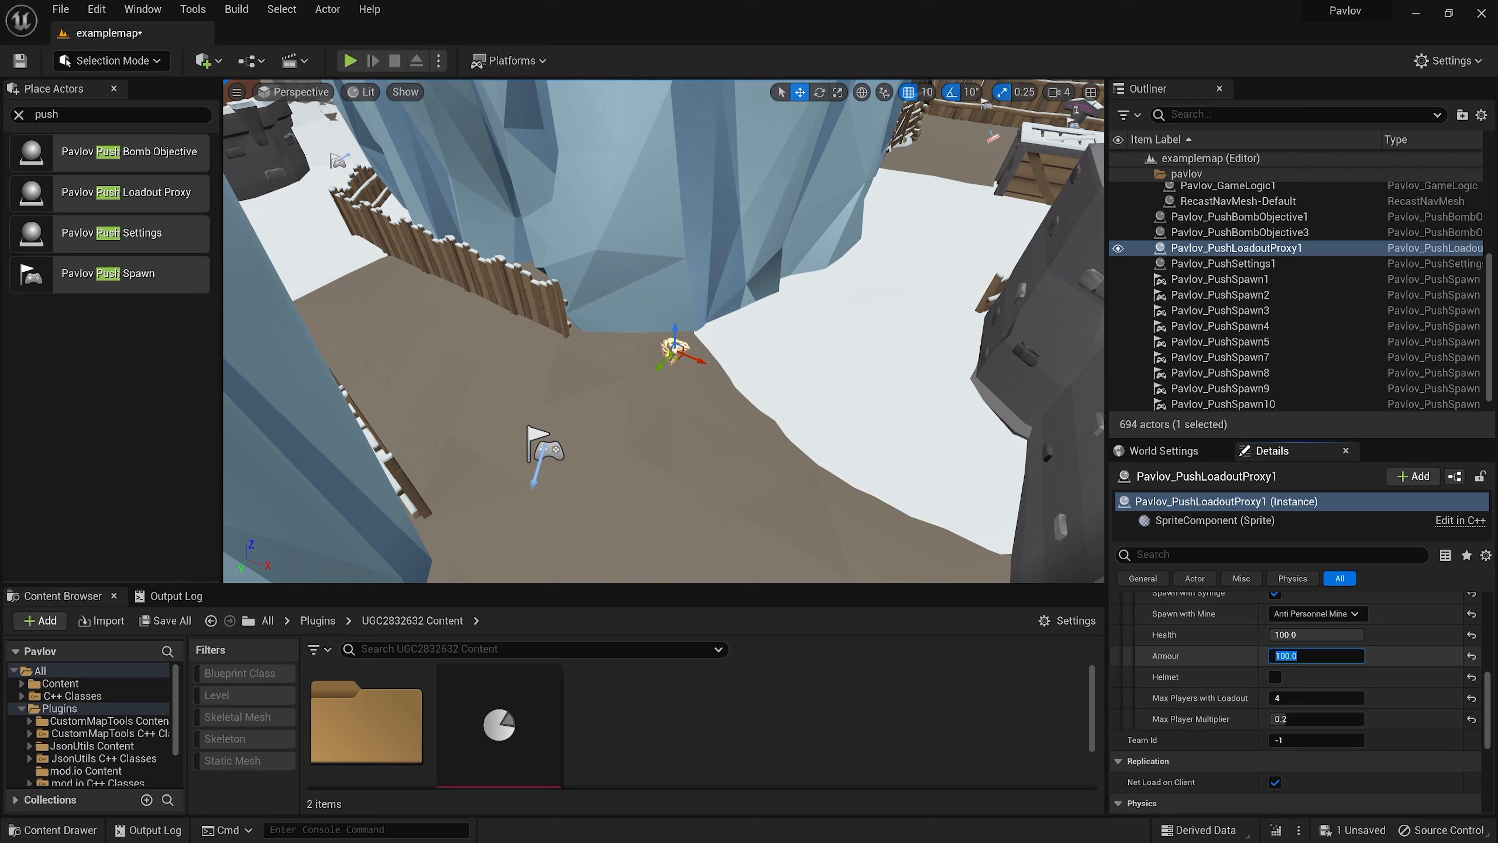
{"action": "left_click", "coordinate": [1368, 683]}
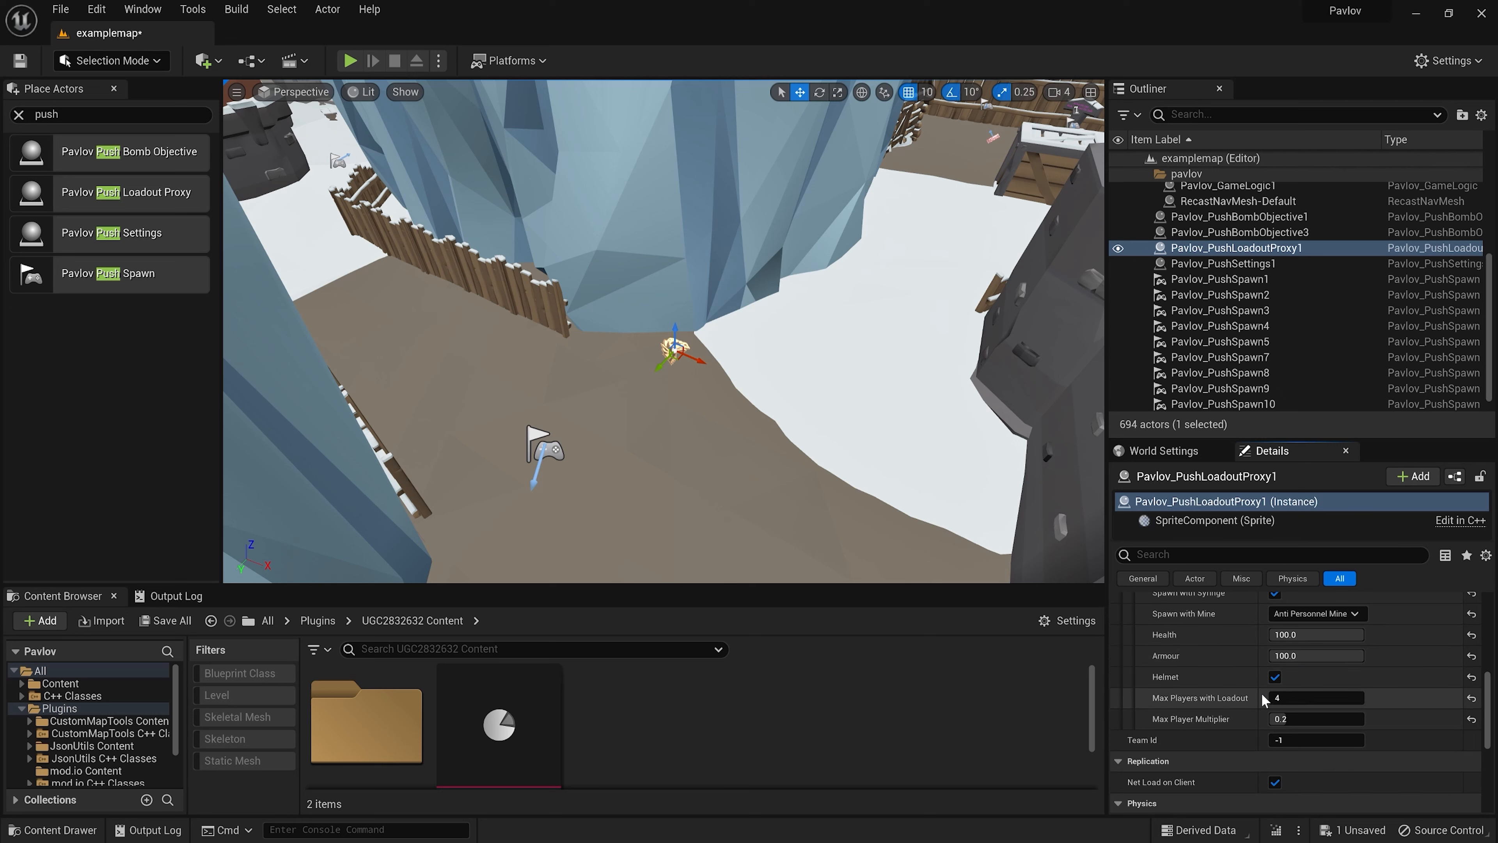
{"action": "left_click", "coordinate": [1273, 677]}
{"action": "left_click", "coordinate": [1295, 652]}
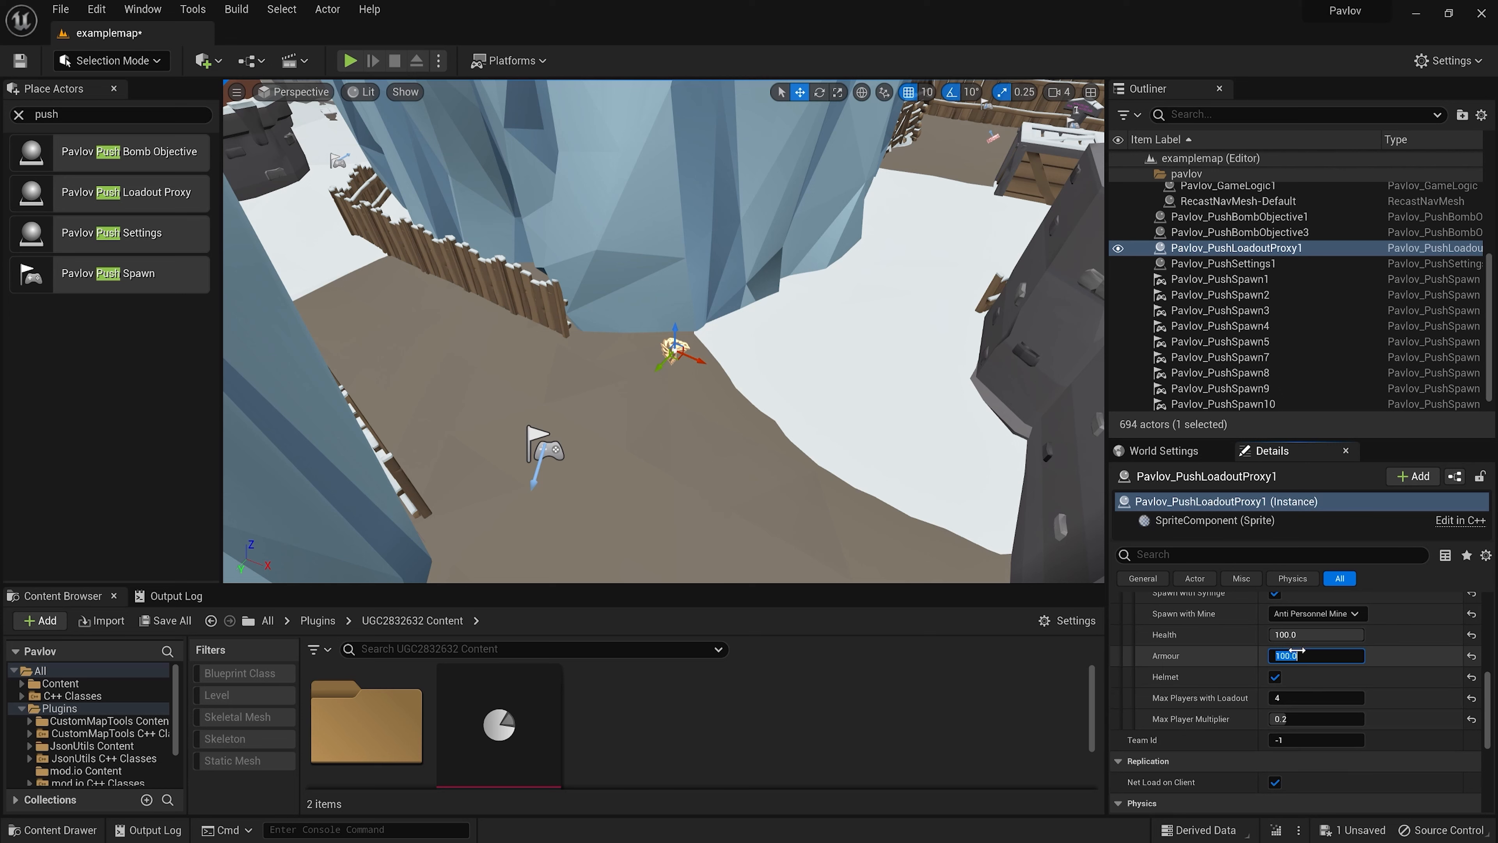
{"action": "key", "text": "Return"}
{"action": "left_click", "coordinate": [1254, 654]}
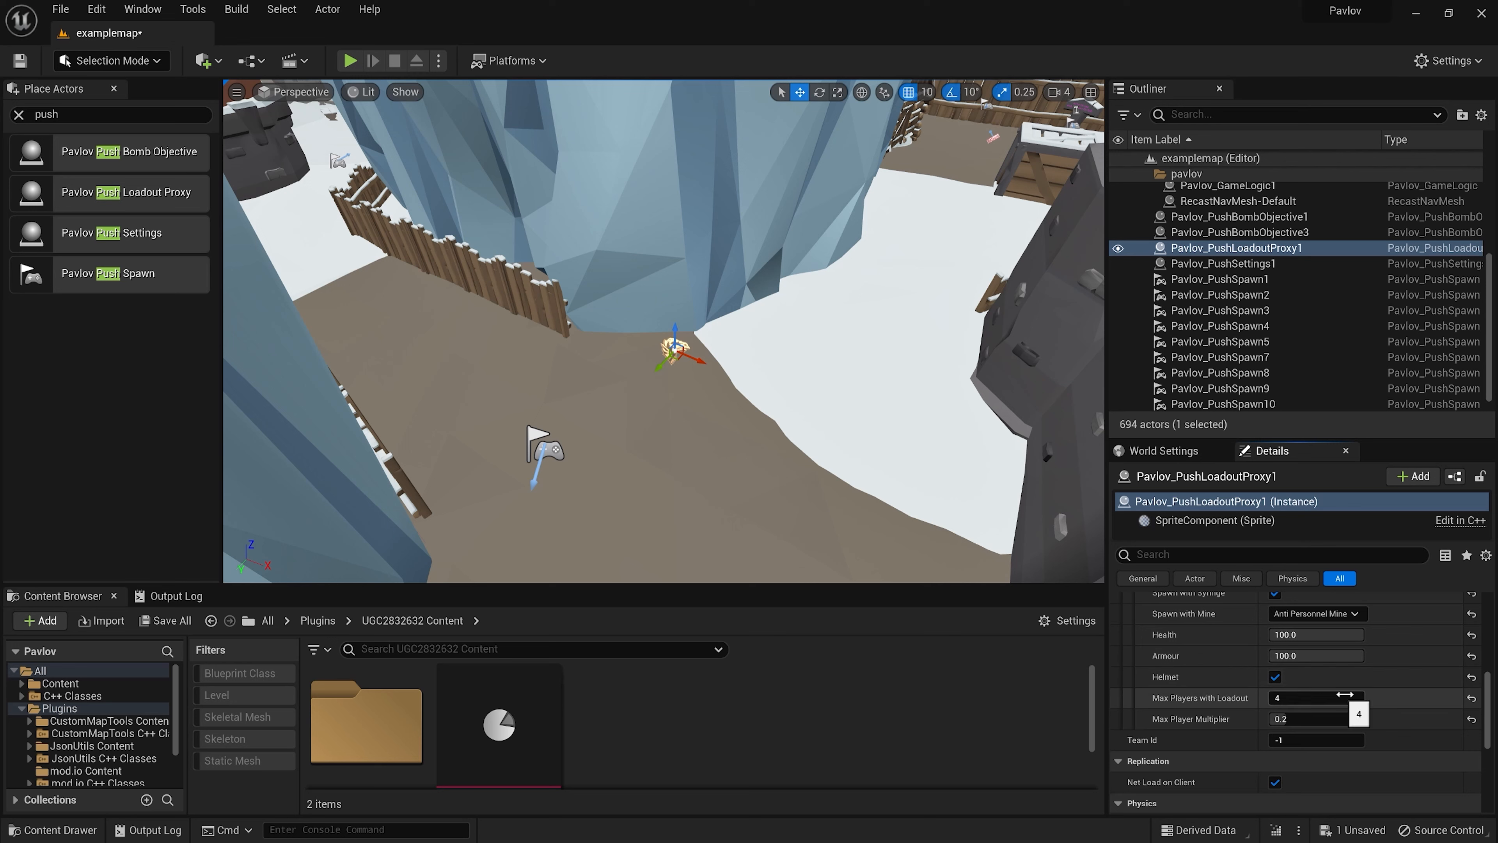
{"action": "left_click", "coordinate": [1316, 699]}
{"action": "scroll", "coordinate": [1161, 730], "scroll_direction": "up", "scroll_amount": 6}
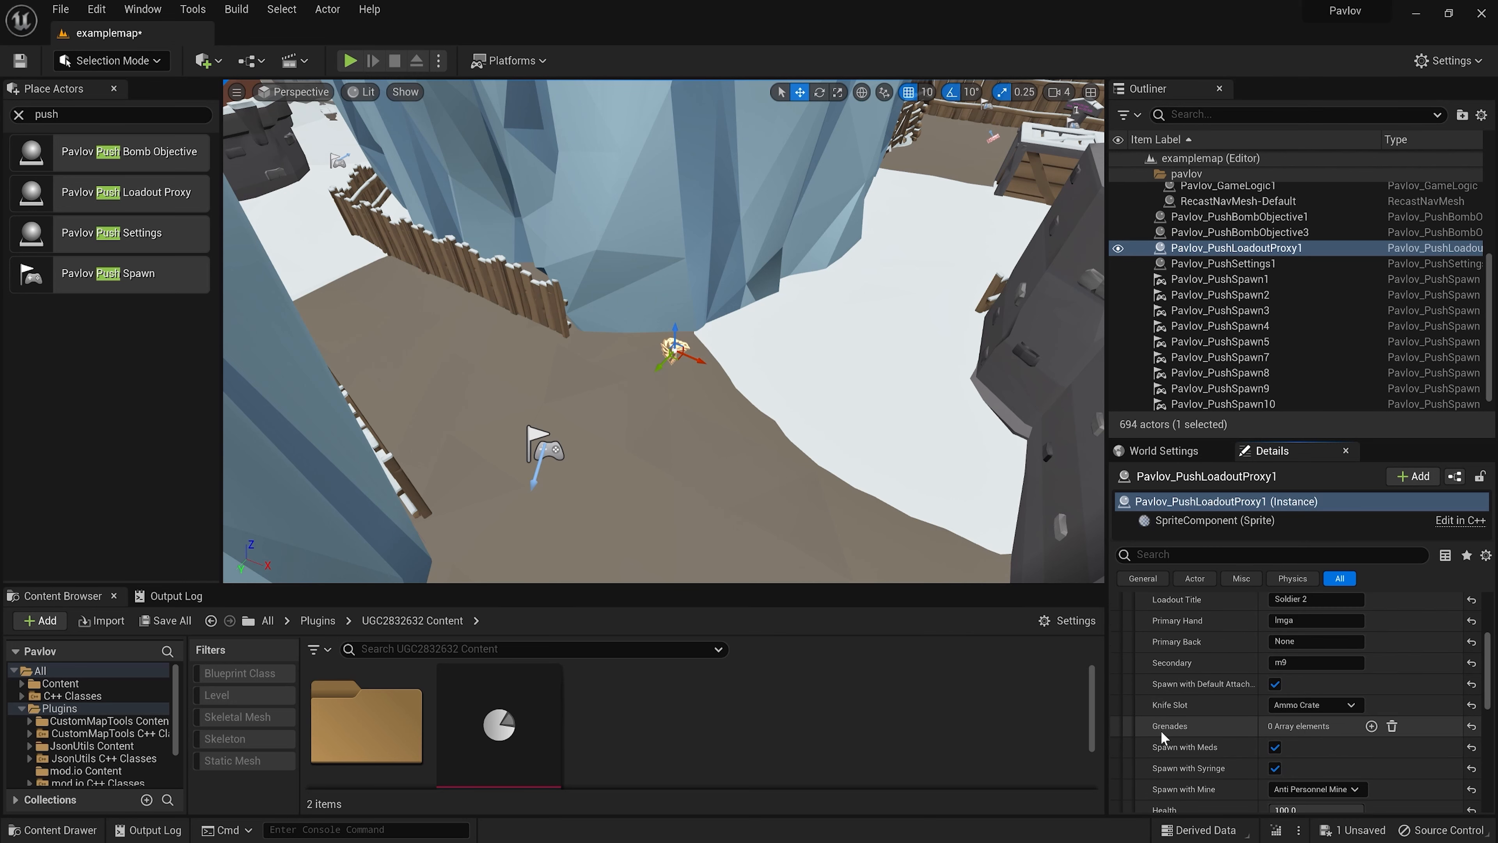
{"action": "left_click", "coordinate": [1132, 751]}
{"action": "scroll", "coordinate": [1231, 694], "scroll_direction": "down", "scroll_amount": 3}
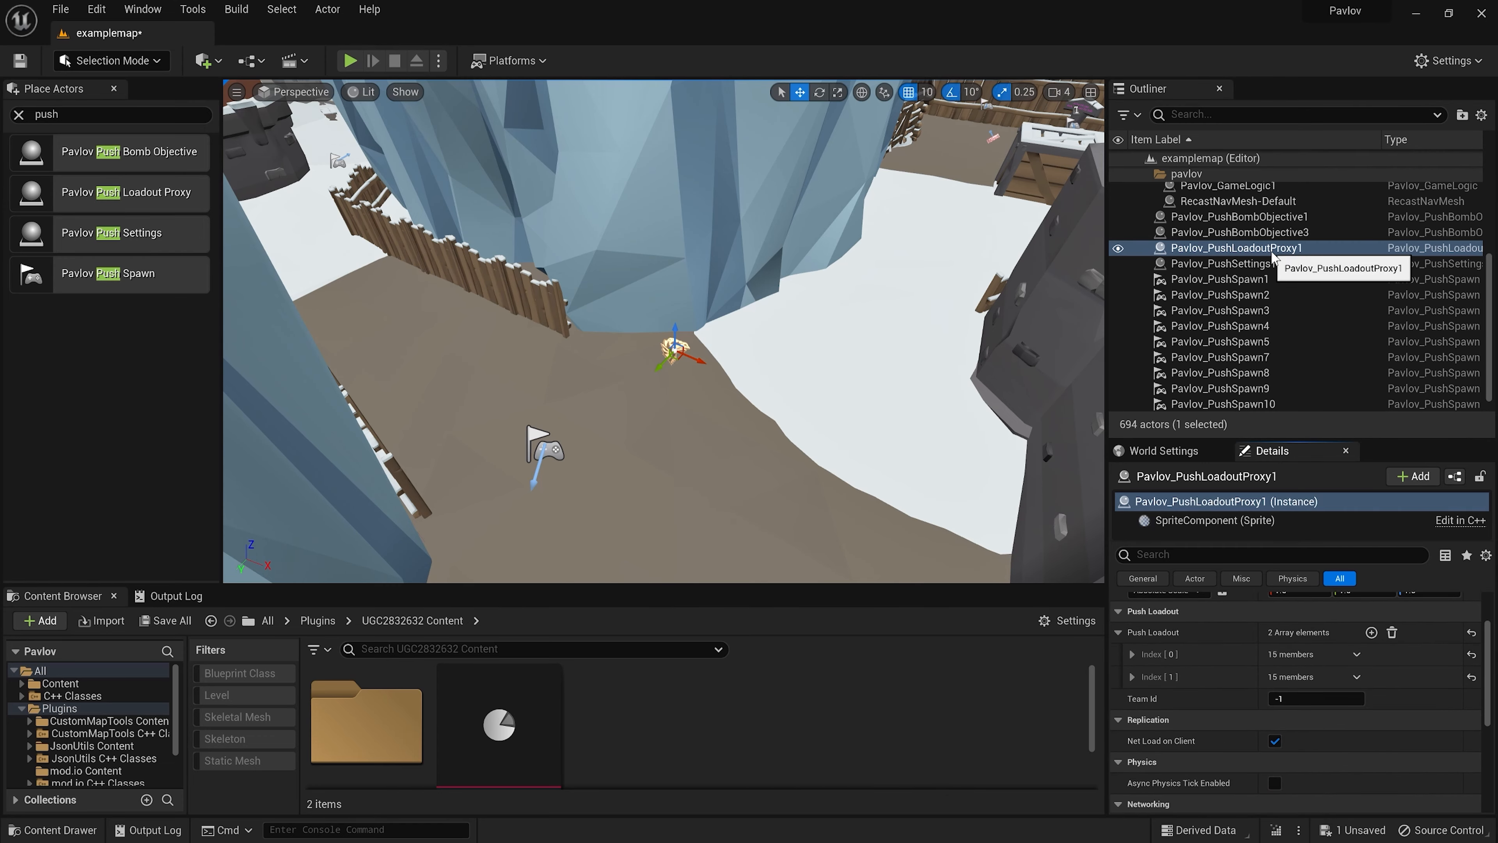
- Focus on Pavlov_PushLoadoutProxy1 in the level and set its Team Id to 1
{"action": "double_click", "coordinate": [1179, 249]}
{"action": "key", "text": "s"}
{"action": "right_click_drag", "start_coordinate": [664, 331], "coordinate": [580, 307]}
{"action": "right_click_drag", "start_coordinate": [889, 224], "coordinate": [707, 225]}
{"action": "key", "text": "d"}
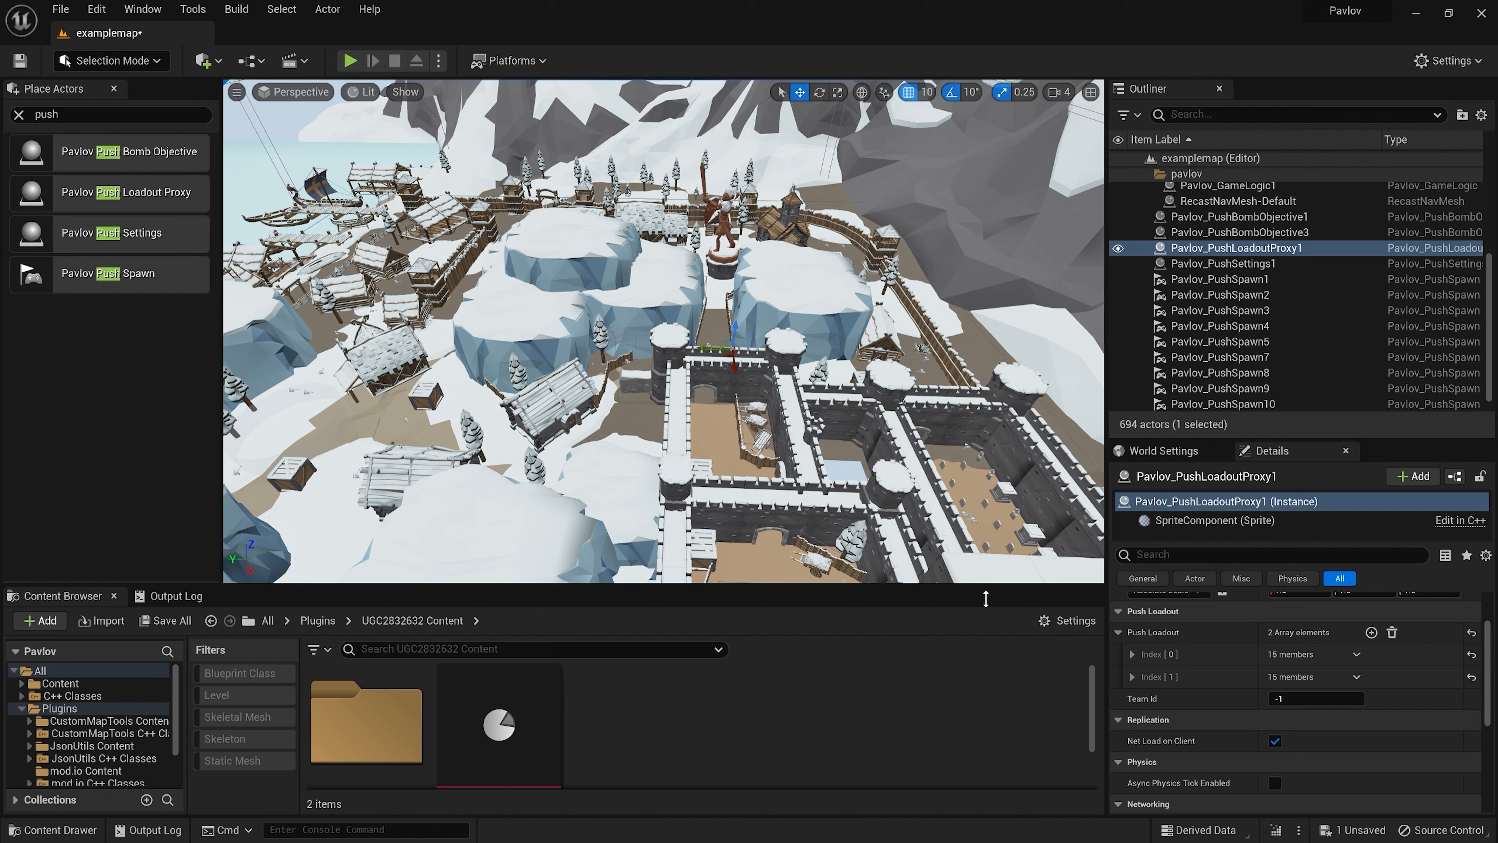
{"action": "left_click", "coordinate": [1288, 701]}
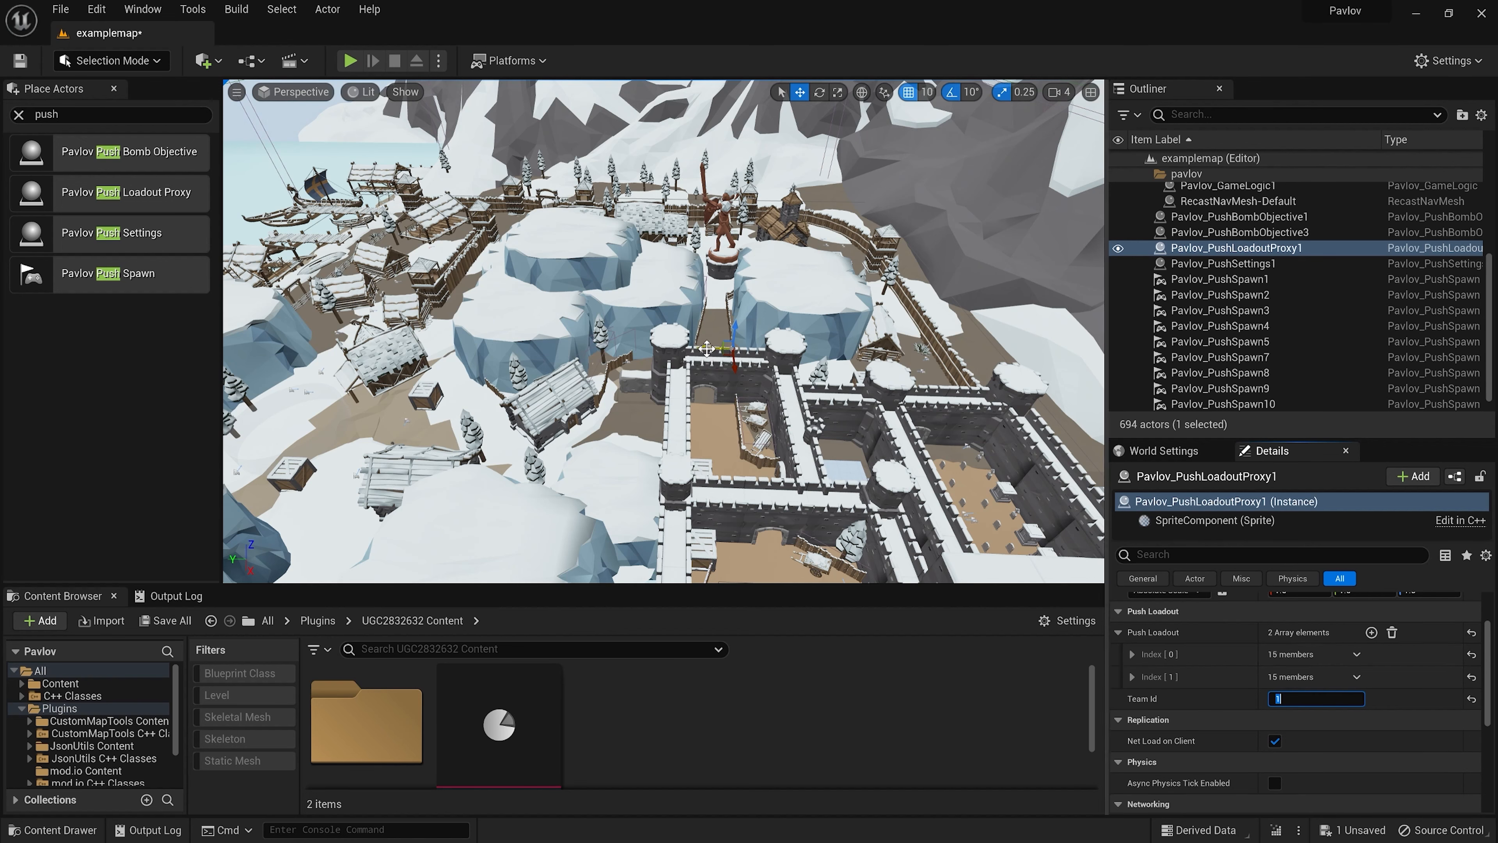
- Duplicate the push loadout proxy beside the original and set the copy's Team Id to 0
{"action": "left_click_drag", "start_coordinate": [708, 348], "coordinate": [675, 350], "text": "alt"}
{"action": "left_click", "coordinate": [1277, 698]}
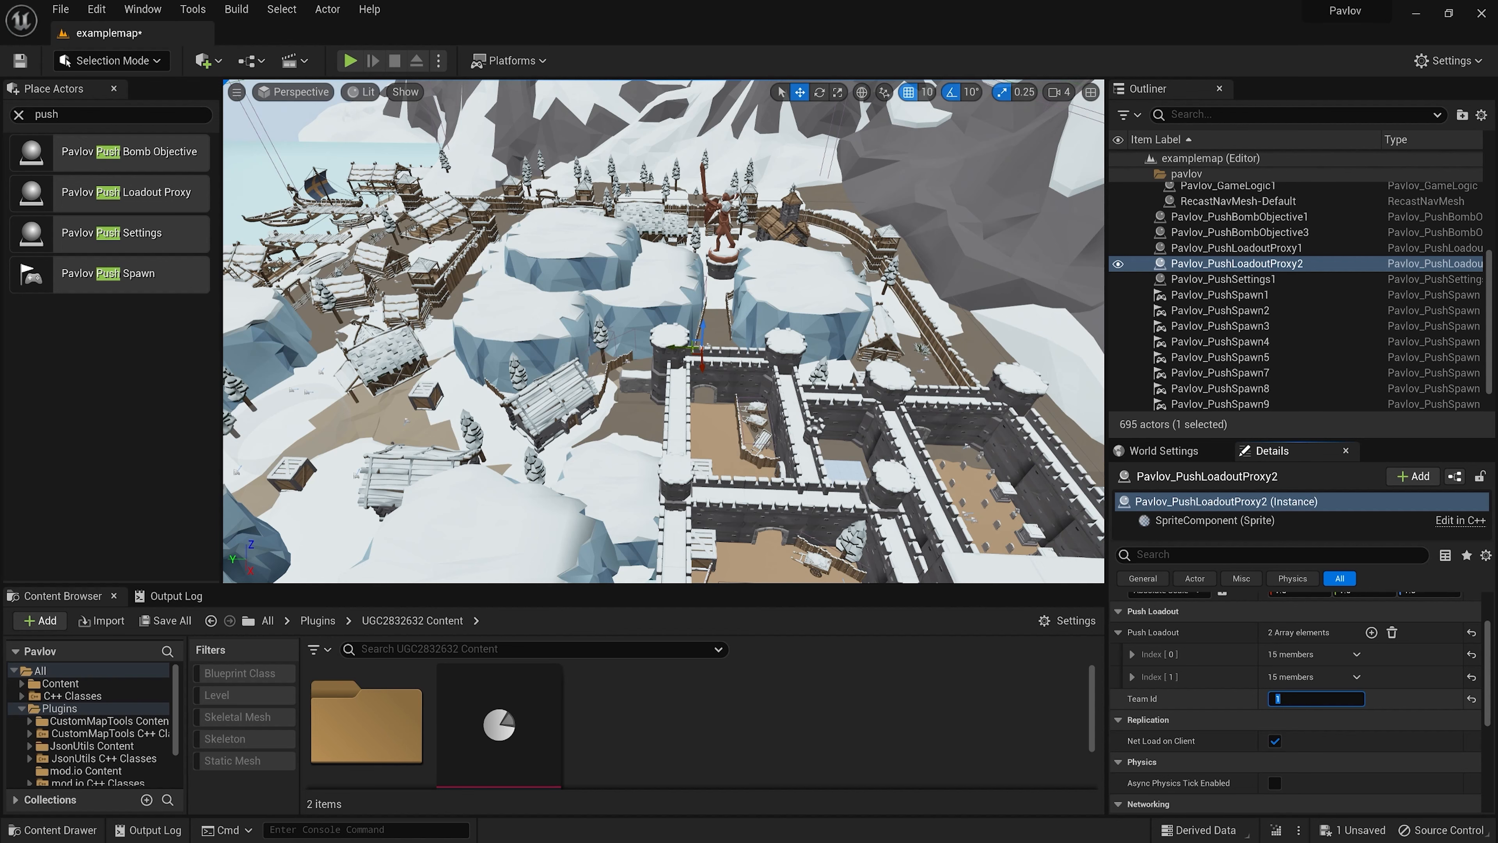
{"action": "key", "text": "a"}
{"action": "right_click_drag", "start_coordinate": [564, 207], "coordinate": [539, 199]}
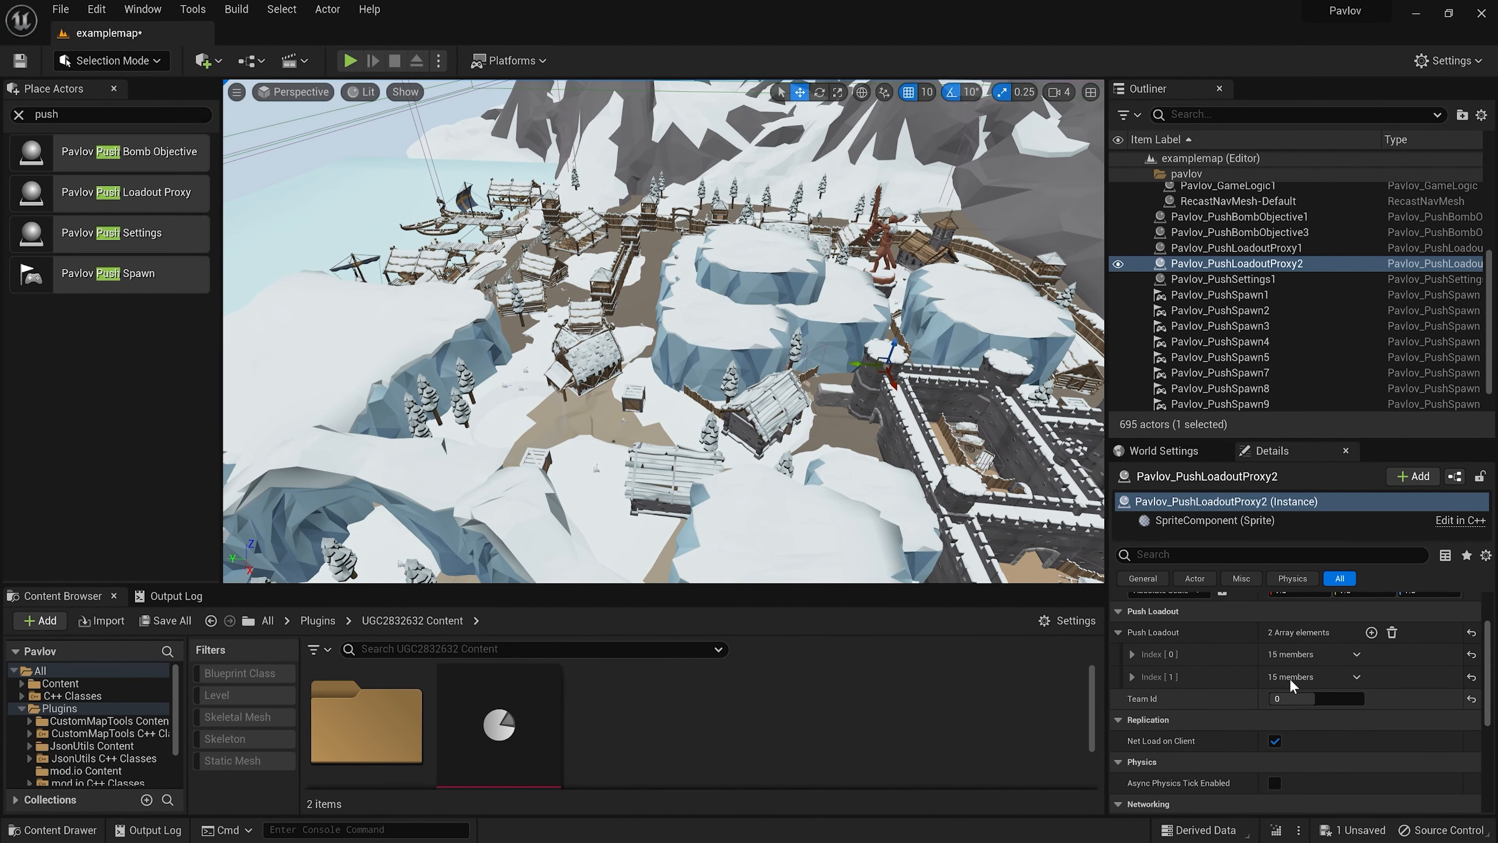
- Delete the duplicate push loadout proxy and set the original's Team Id back to -1
{"action": "left_click", "coordinate": [1217, 264]}
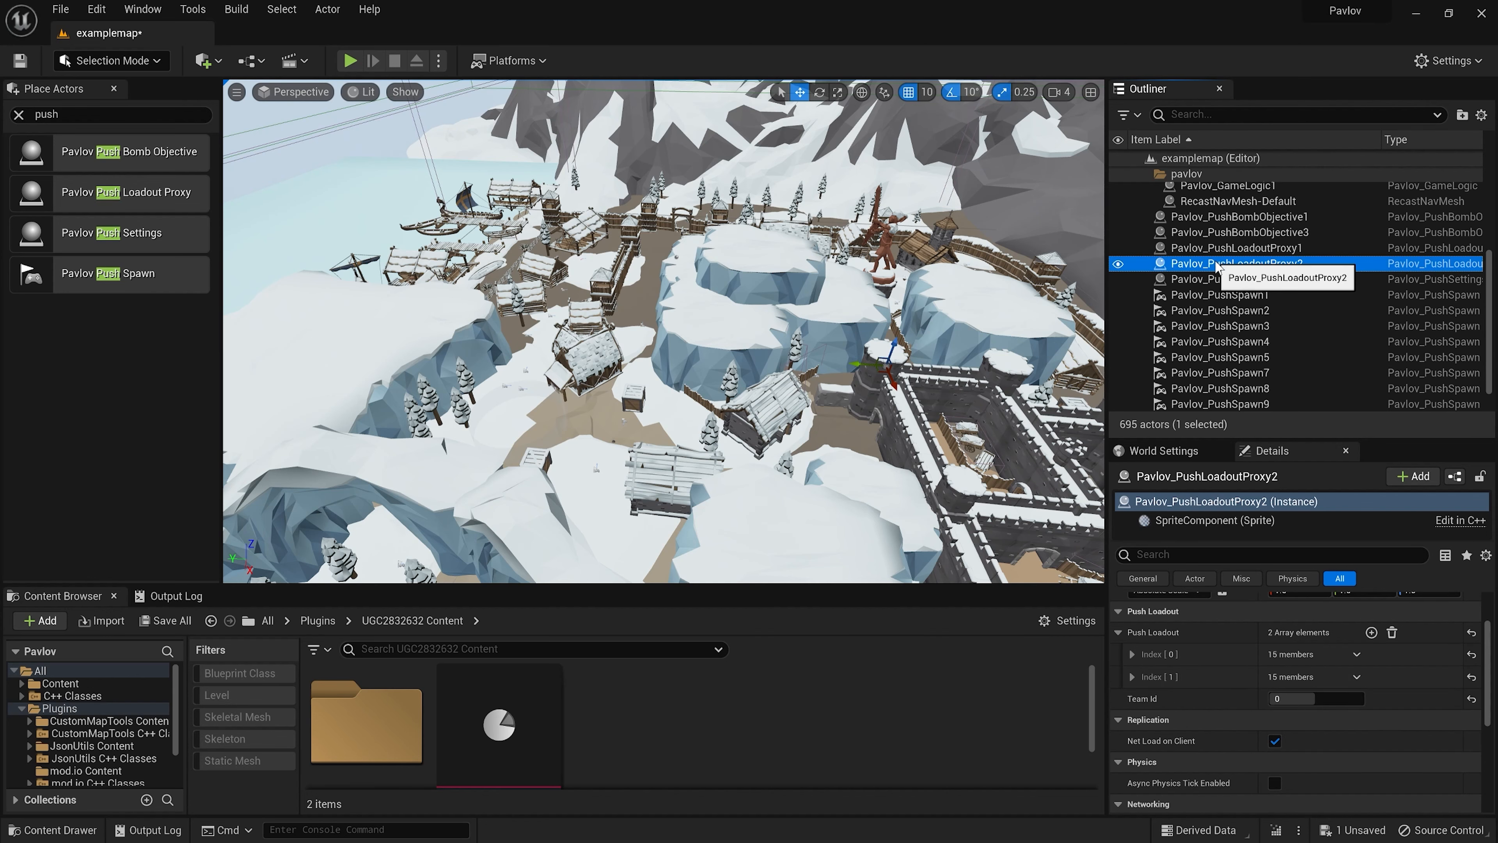
{"action": "key", "text": "Delete"}
{"action": "left_click", "coordinate": [1215, 248]}
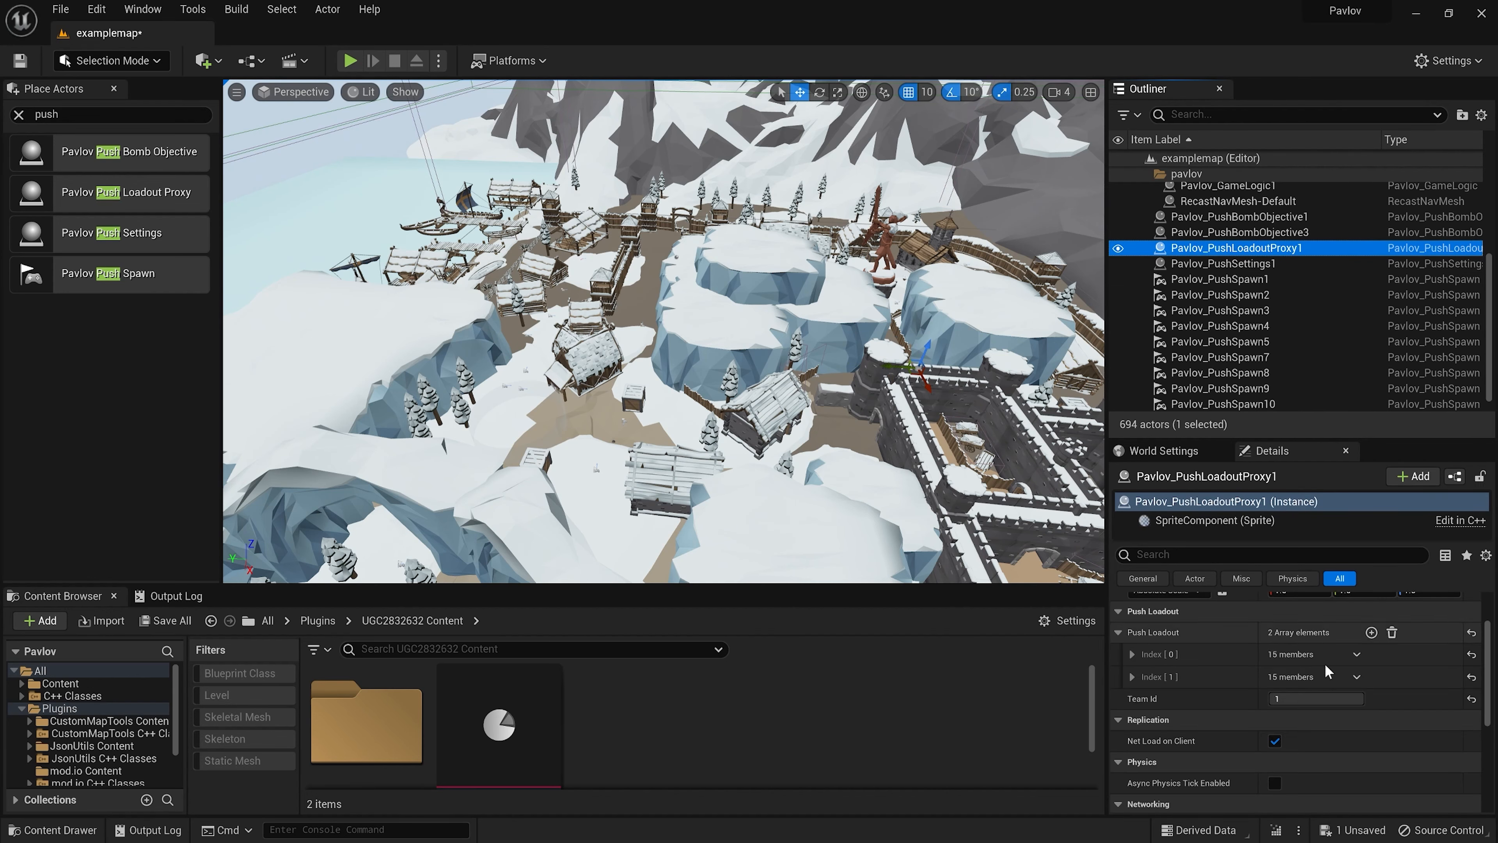
{"action": "left_click_drag", "start_coordinate": [1294, 698], "coordinate": [1309, 696]}
{"action": "right_click_drag", "start_coordinate": [883, 350], "coordinate": [727, 349]}
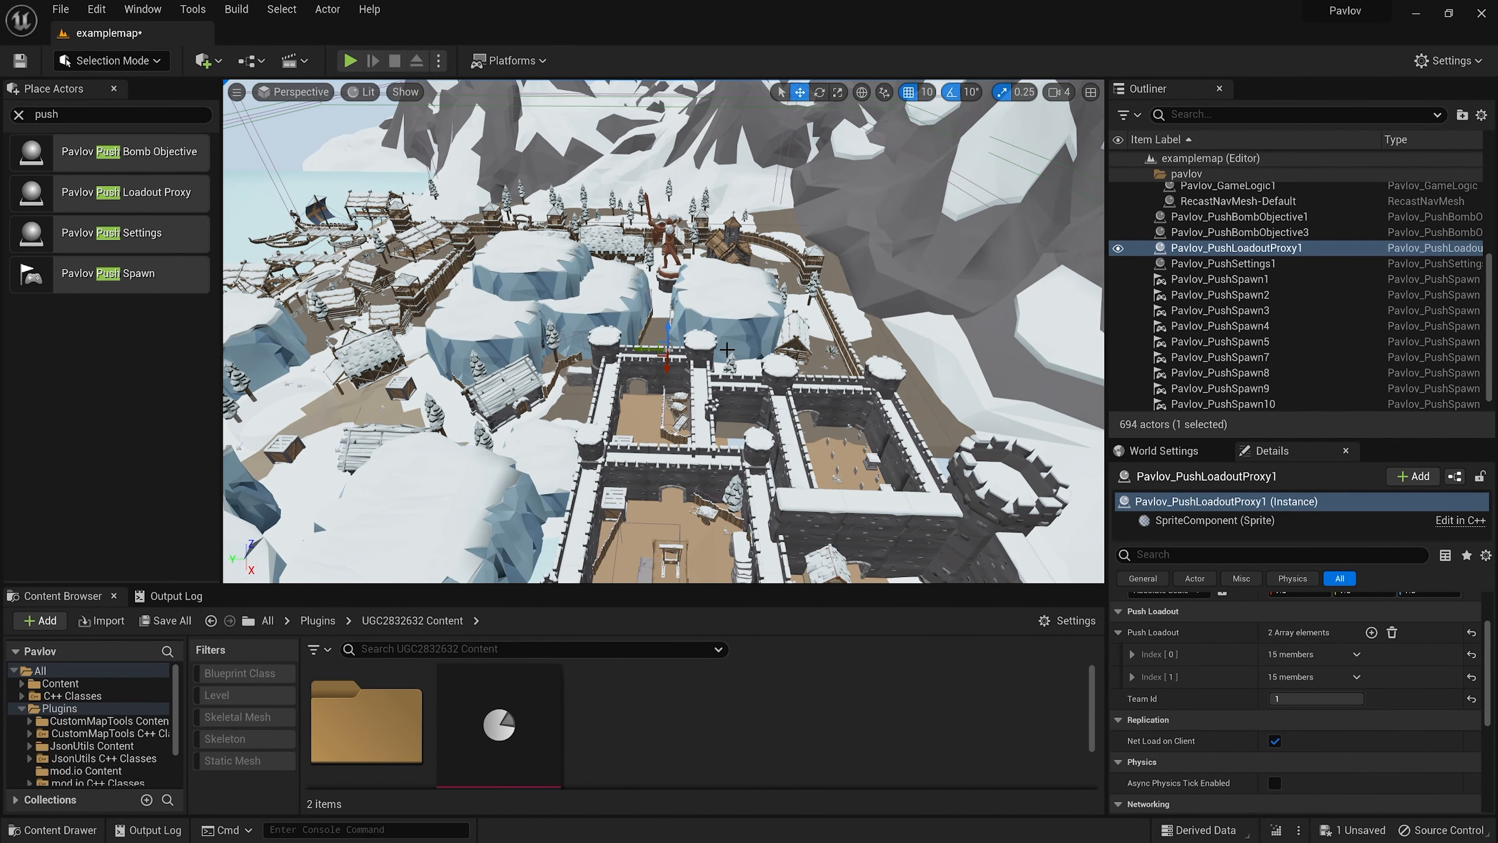
{"action": "left_click", "coordinate": [1313, 699]}
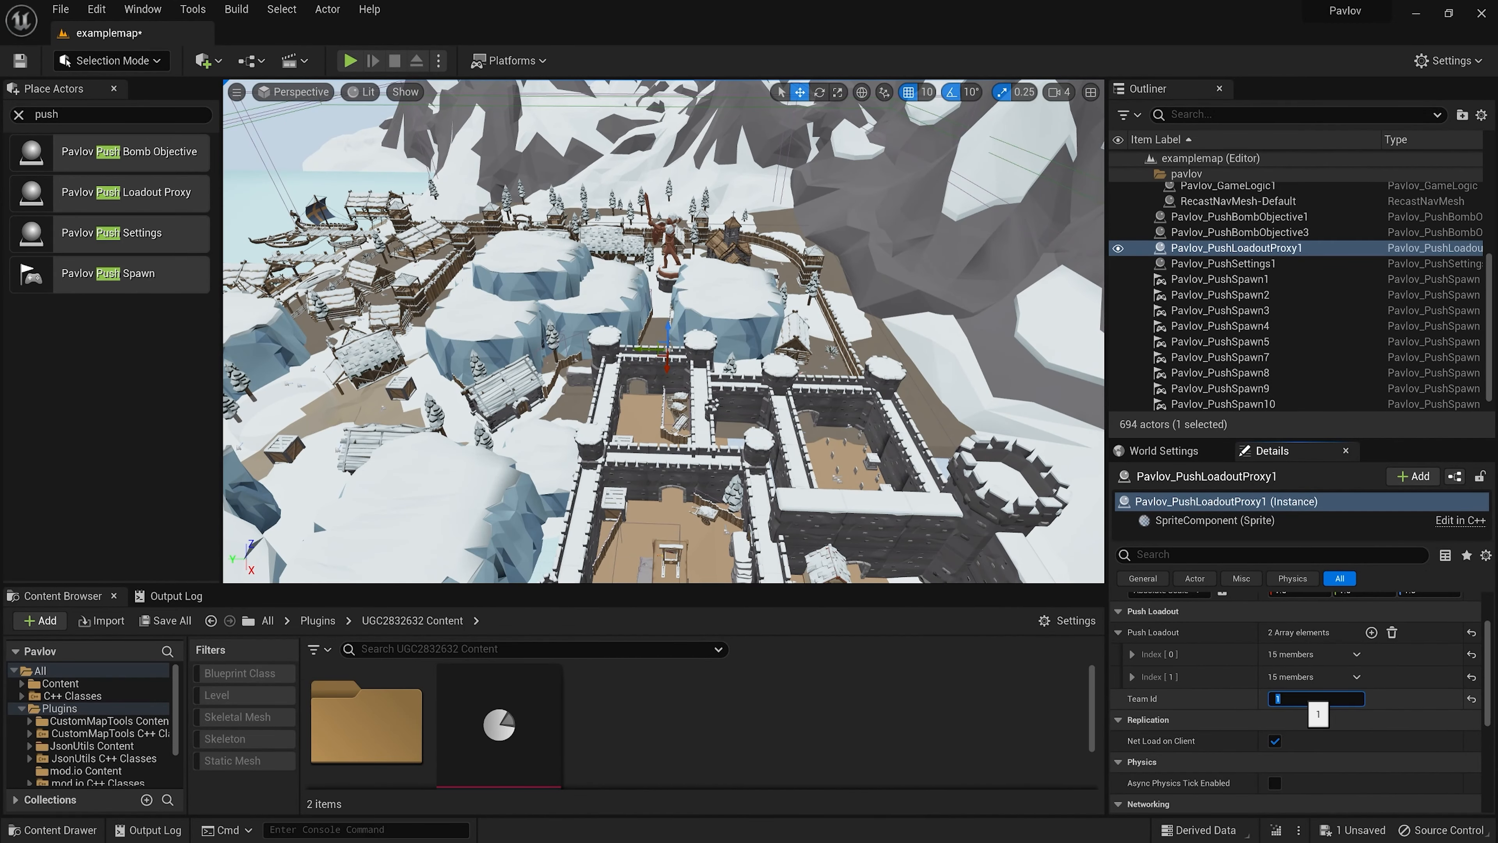
{"action": "type", "text": "-1"}
{"action": "left_click", "coordinate": [1176, 698]}
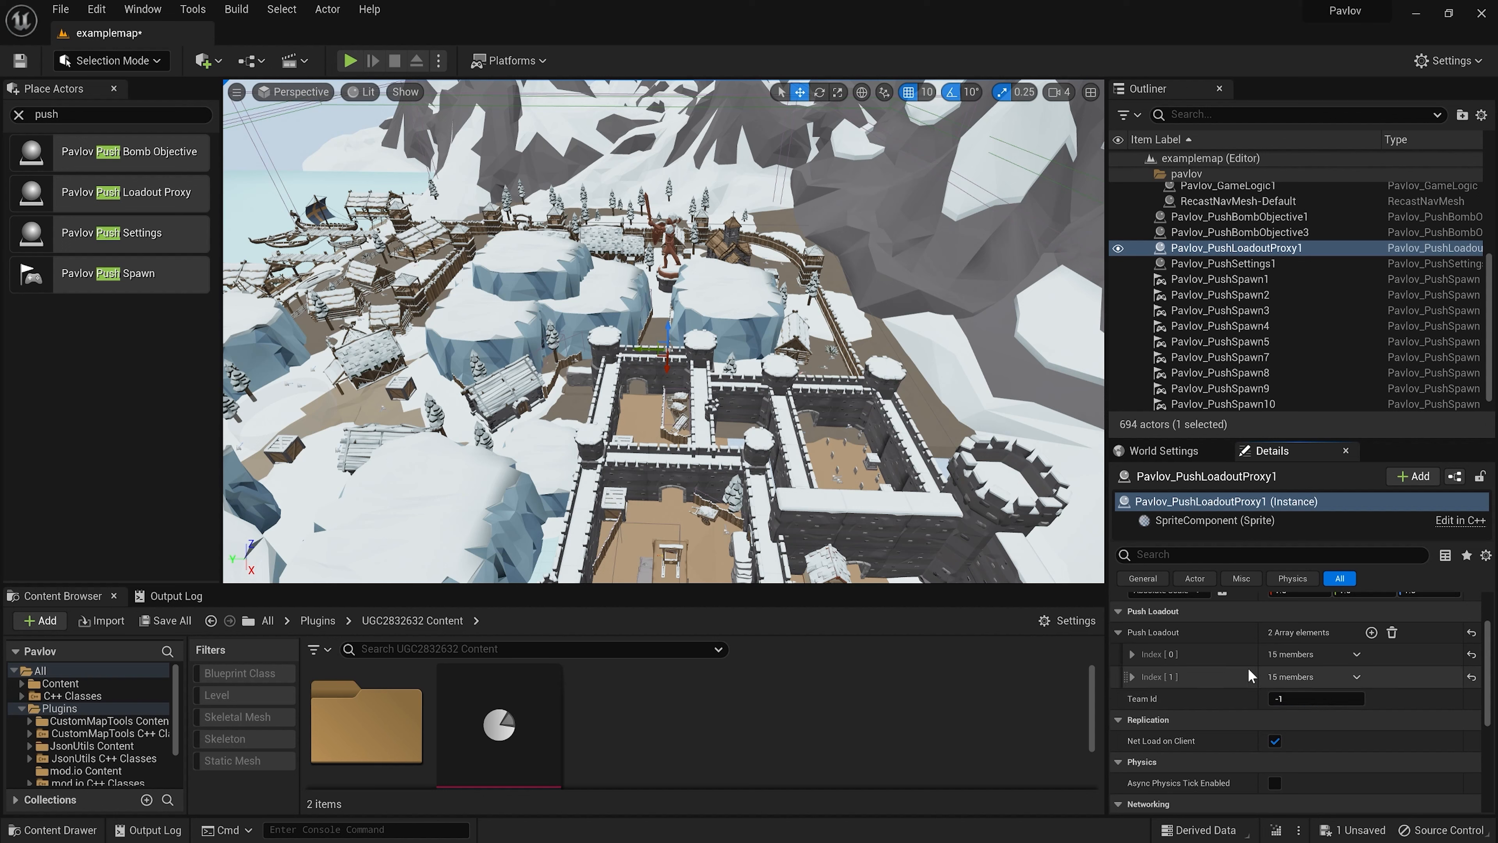
- Examine the settings of both loadout entries, Index 0 and Index 1, in the push loadout proxy
{"action": "left_click", "coordinate": [1132, 653]}
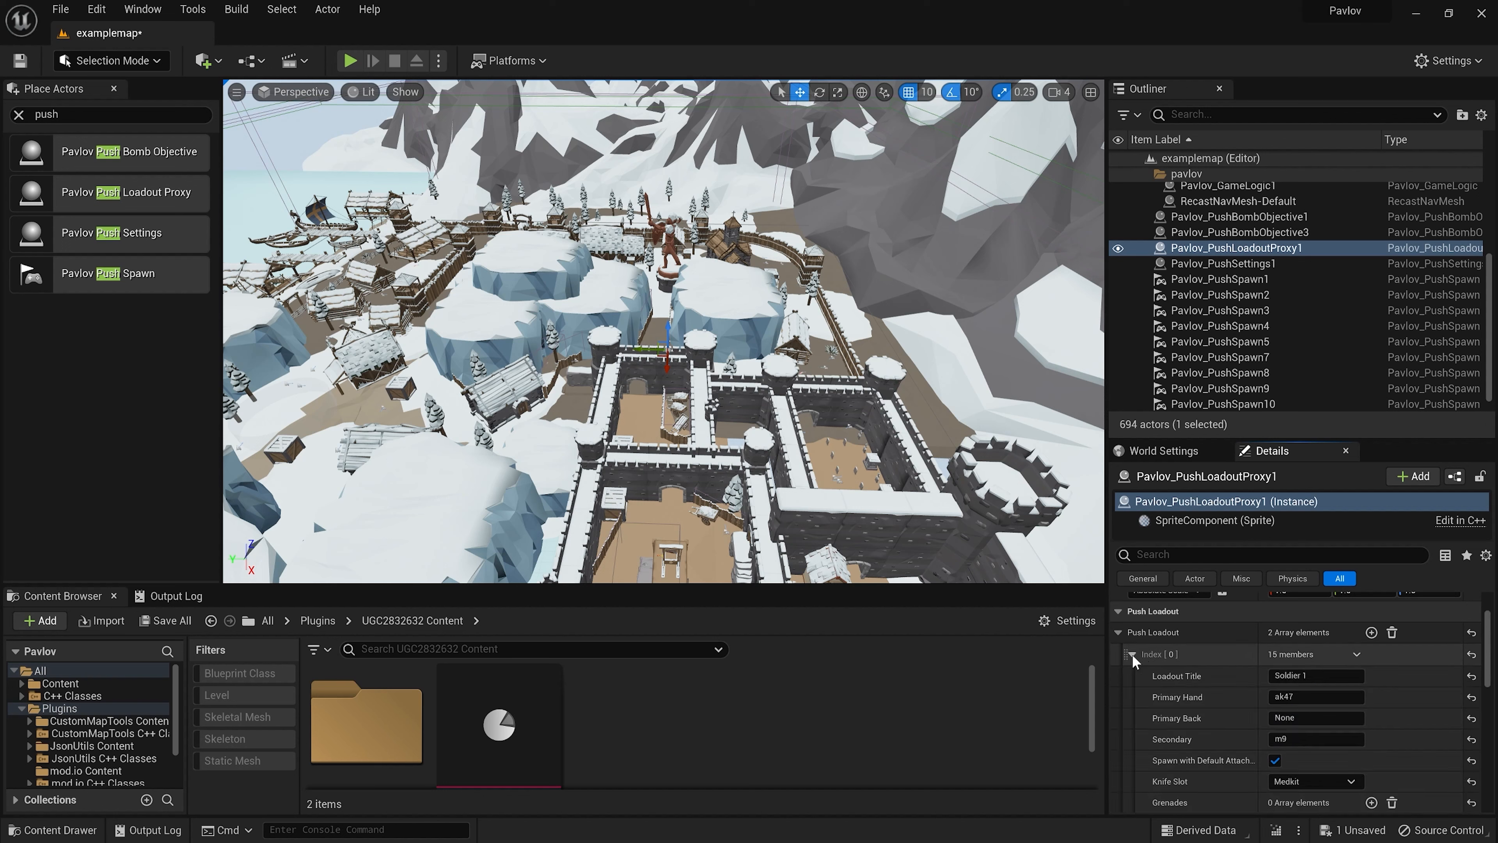
{"action": "scroll", "coordinate": [1144, 658], "scroll_direction": "down", "scroll_amount": 5}
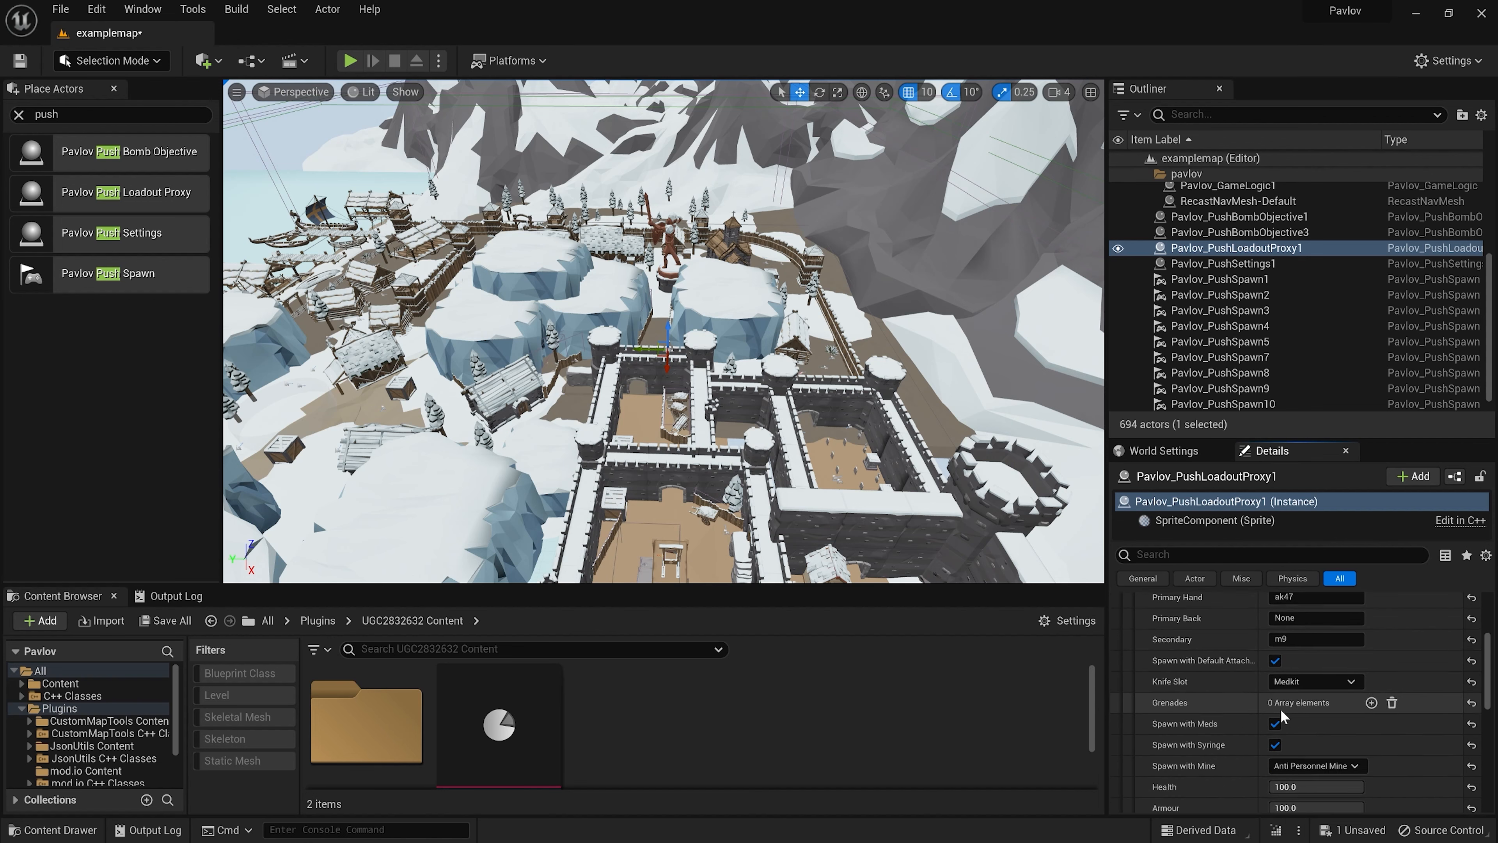
{"action": "scroll", "coordinate": [1192, 659], "scroll_direction": "up", "scroll_amount": 5}
{"action": "left_click", "coordinate": [1132, 629]}
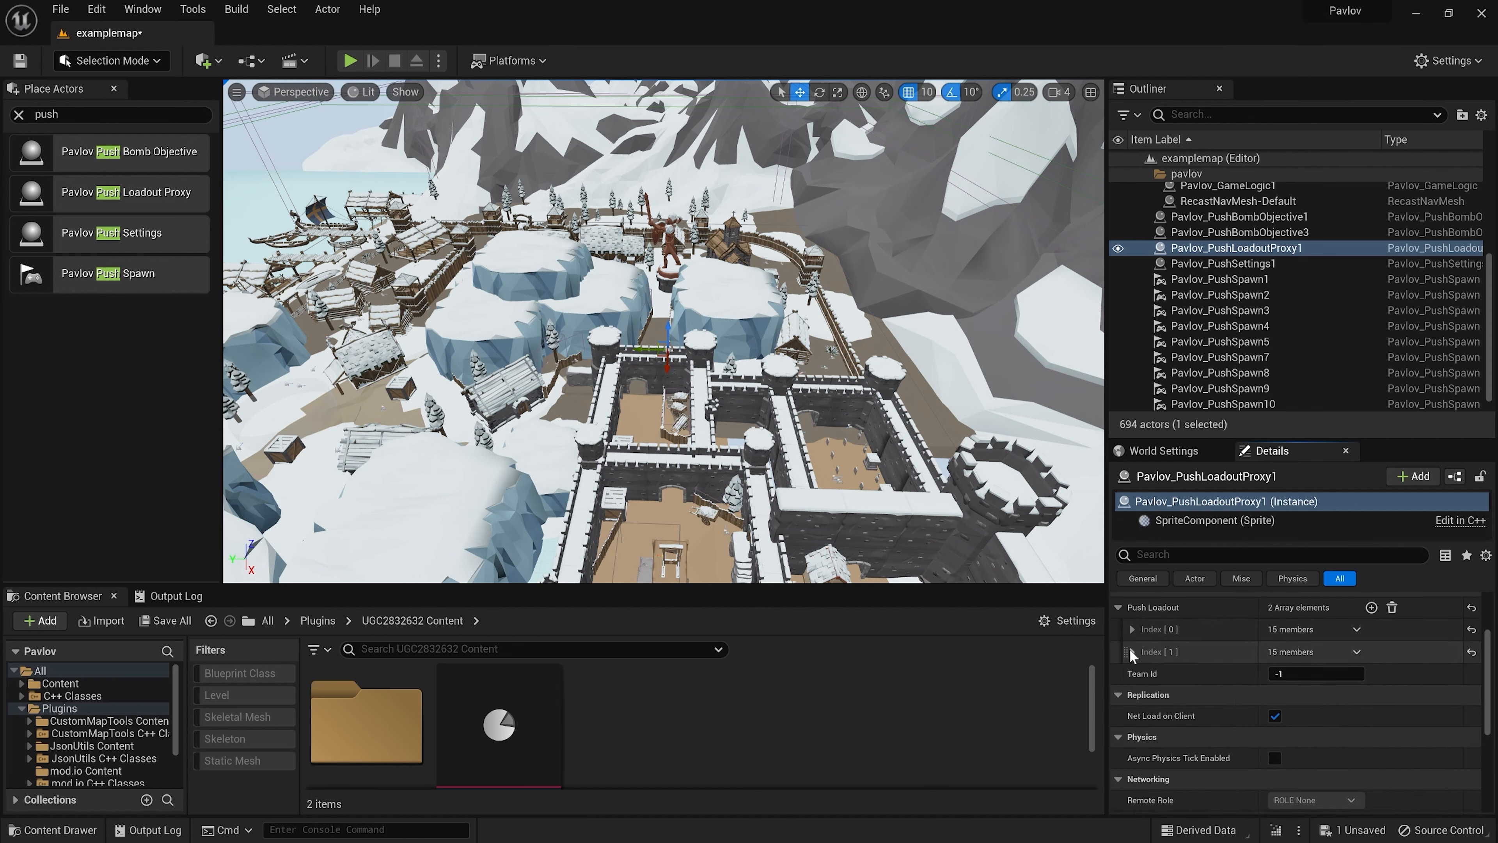
{"action": "left_click", "coordinate": [1130, 652]}
{"action": "left_click", "coordinate": [1132, 652]}
{"action": "left_click", "coordinate": [1130, 629]}
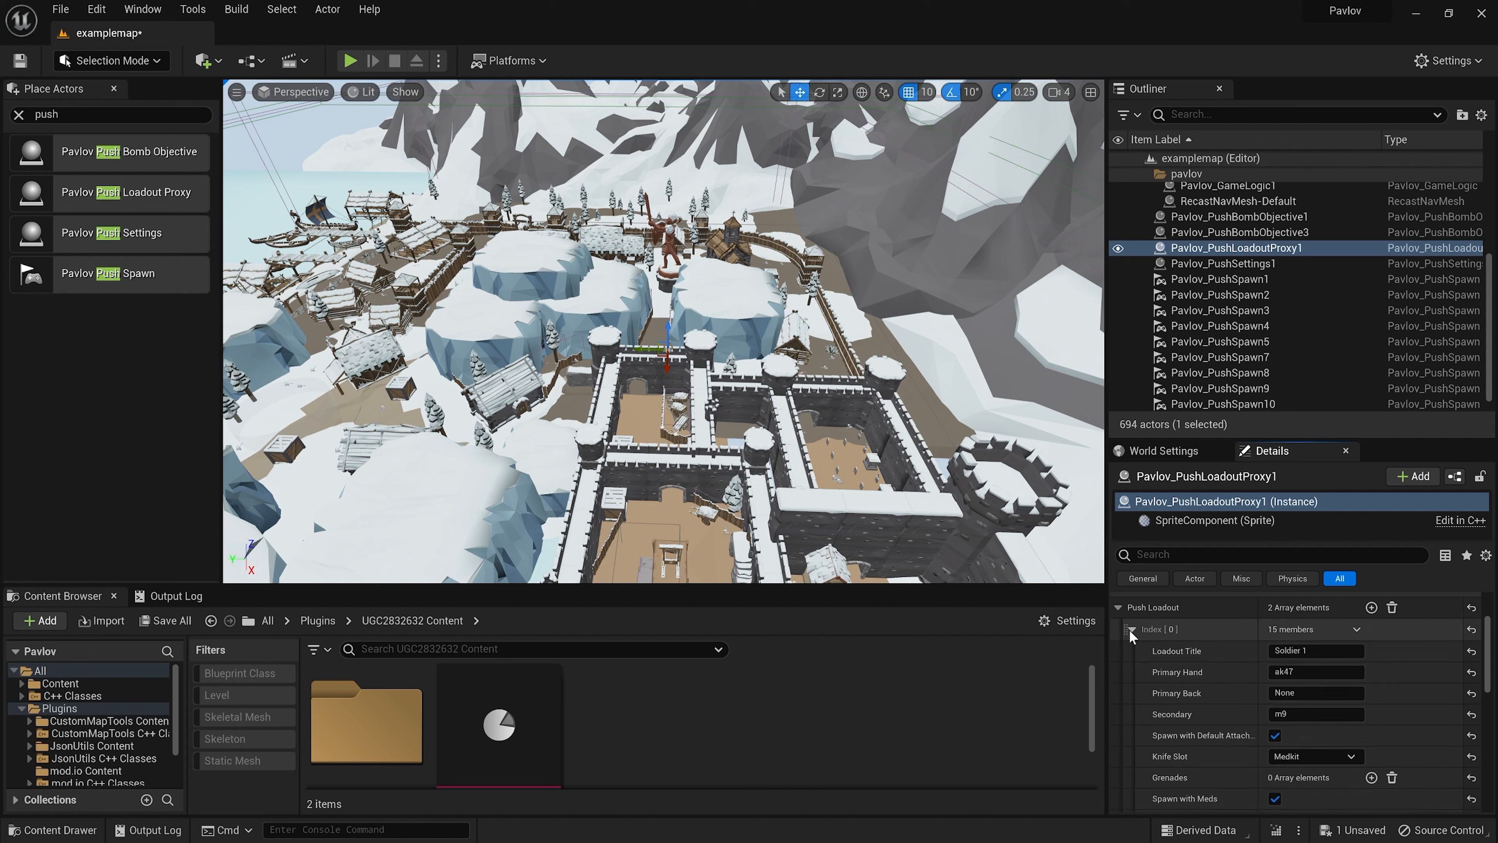
{"action": "left_click", "coordinate": [1129, 629]}
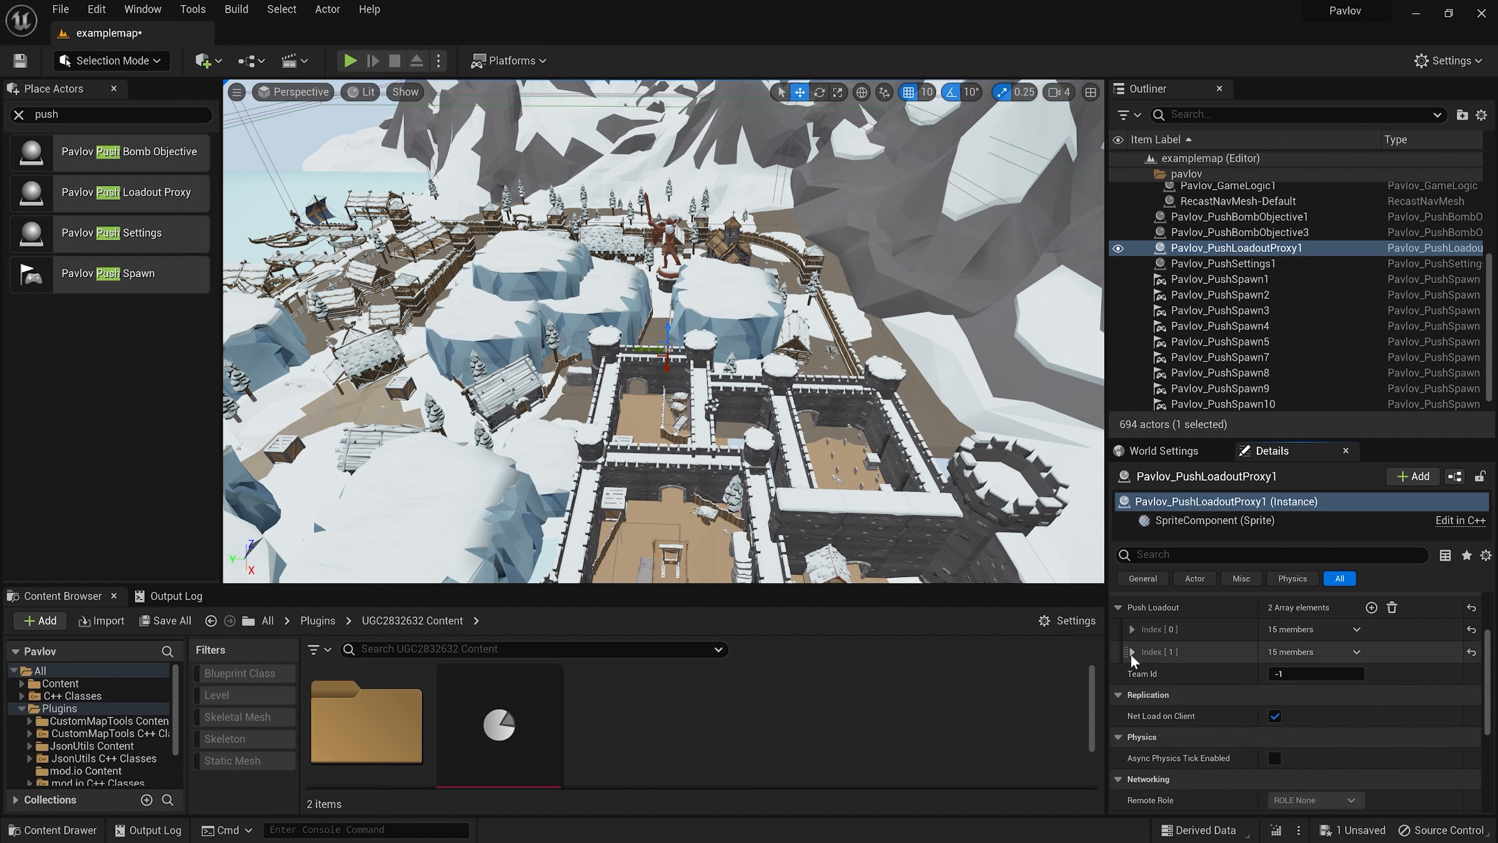
{"action": "left_click", "coordinate": [1131, 651]}
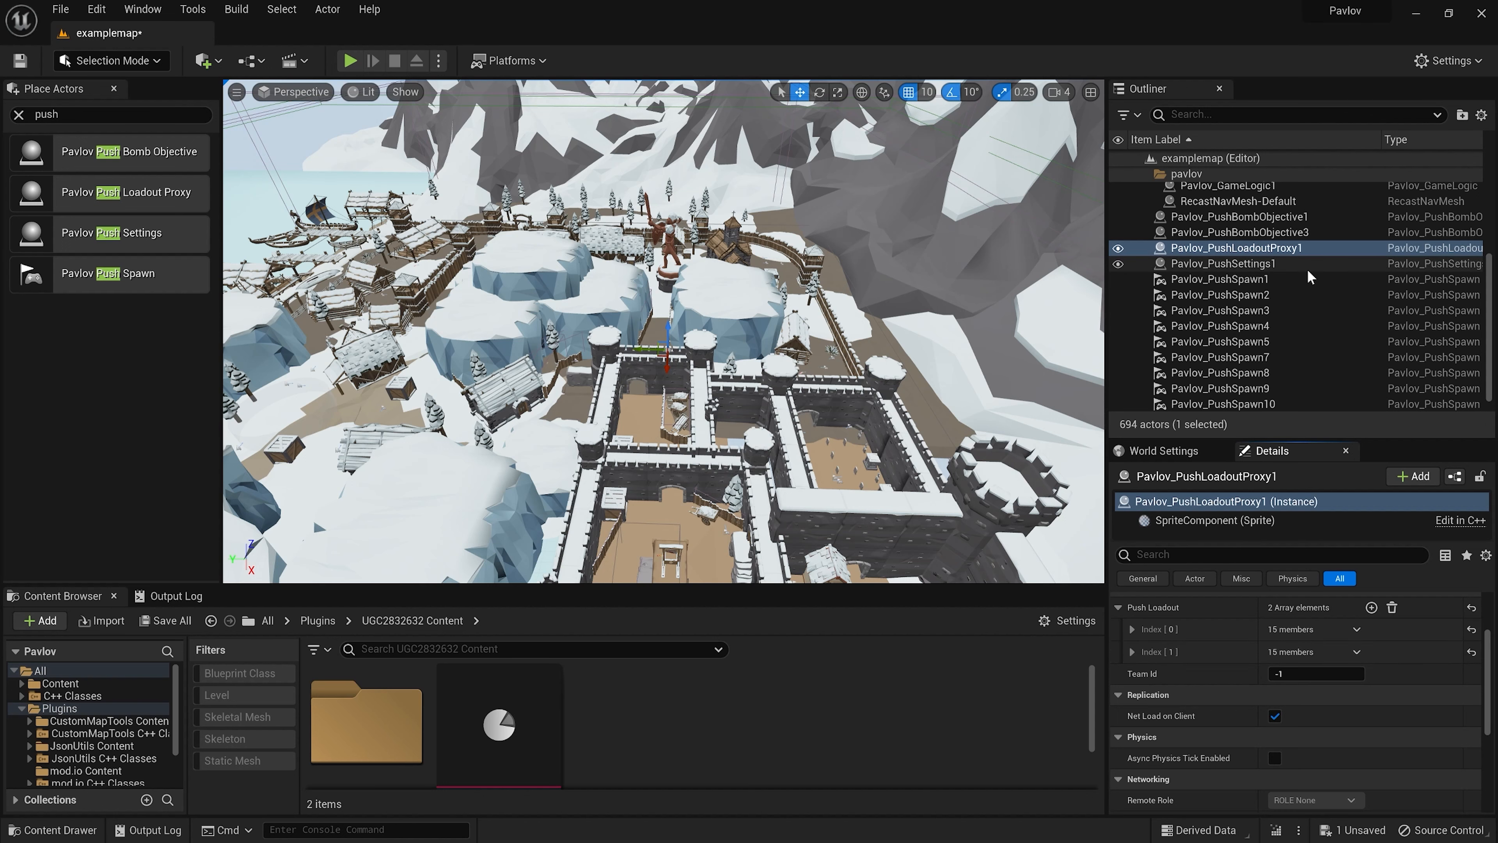
- Find the Pavlov_OutOfBoundsVolume actor with the search "boun" and place one in the village area of the map
{"action": "left_click", "coordinate": [18, 114]}
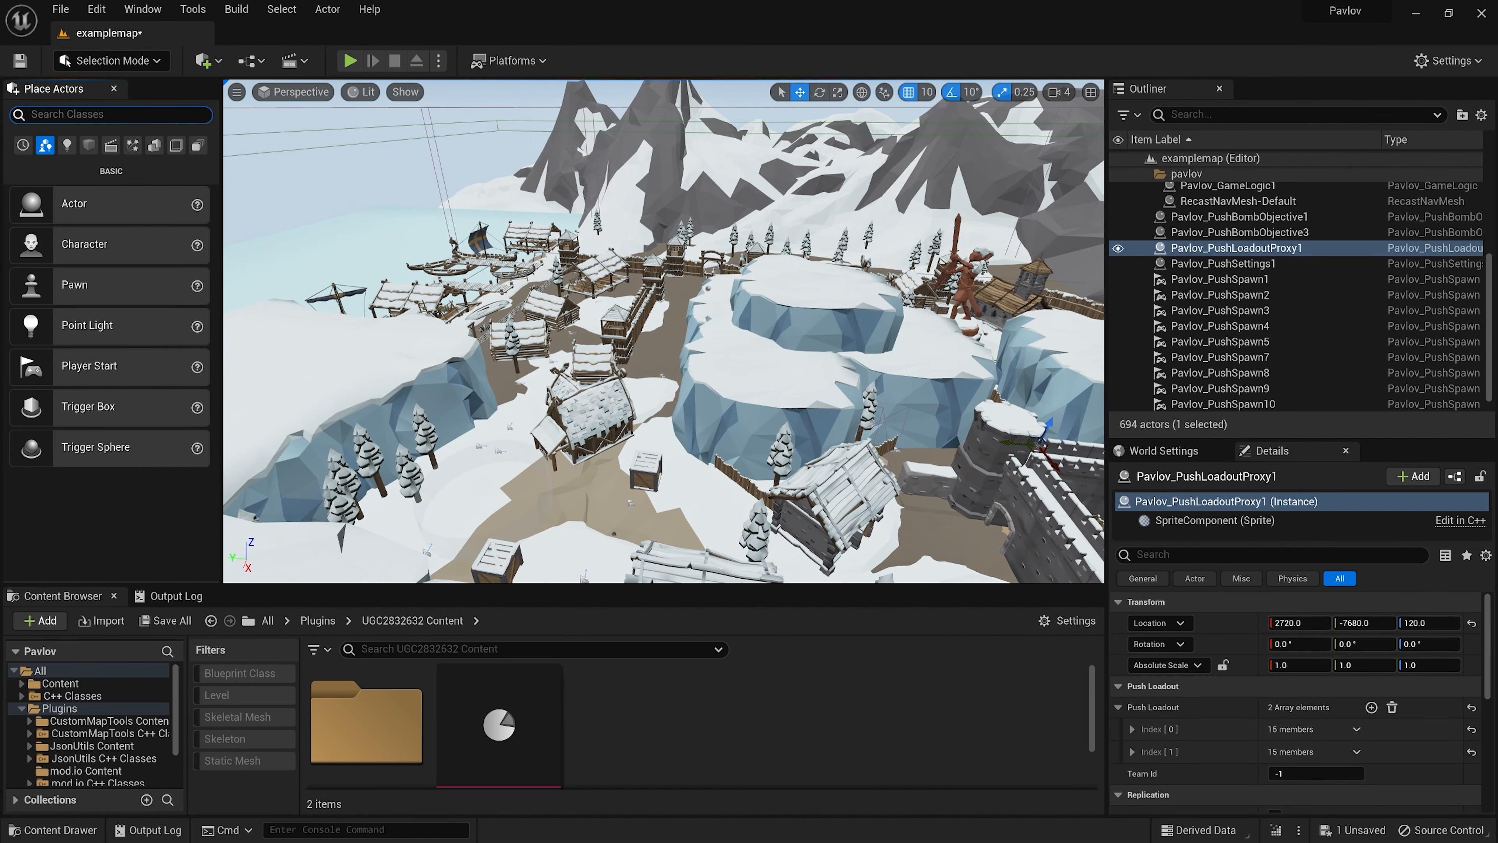
{"action": "type", "text": "boun"}
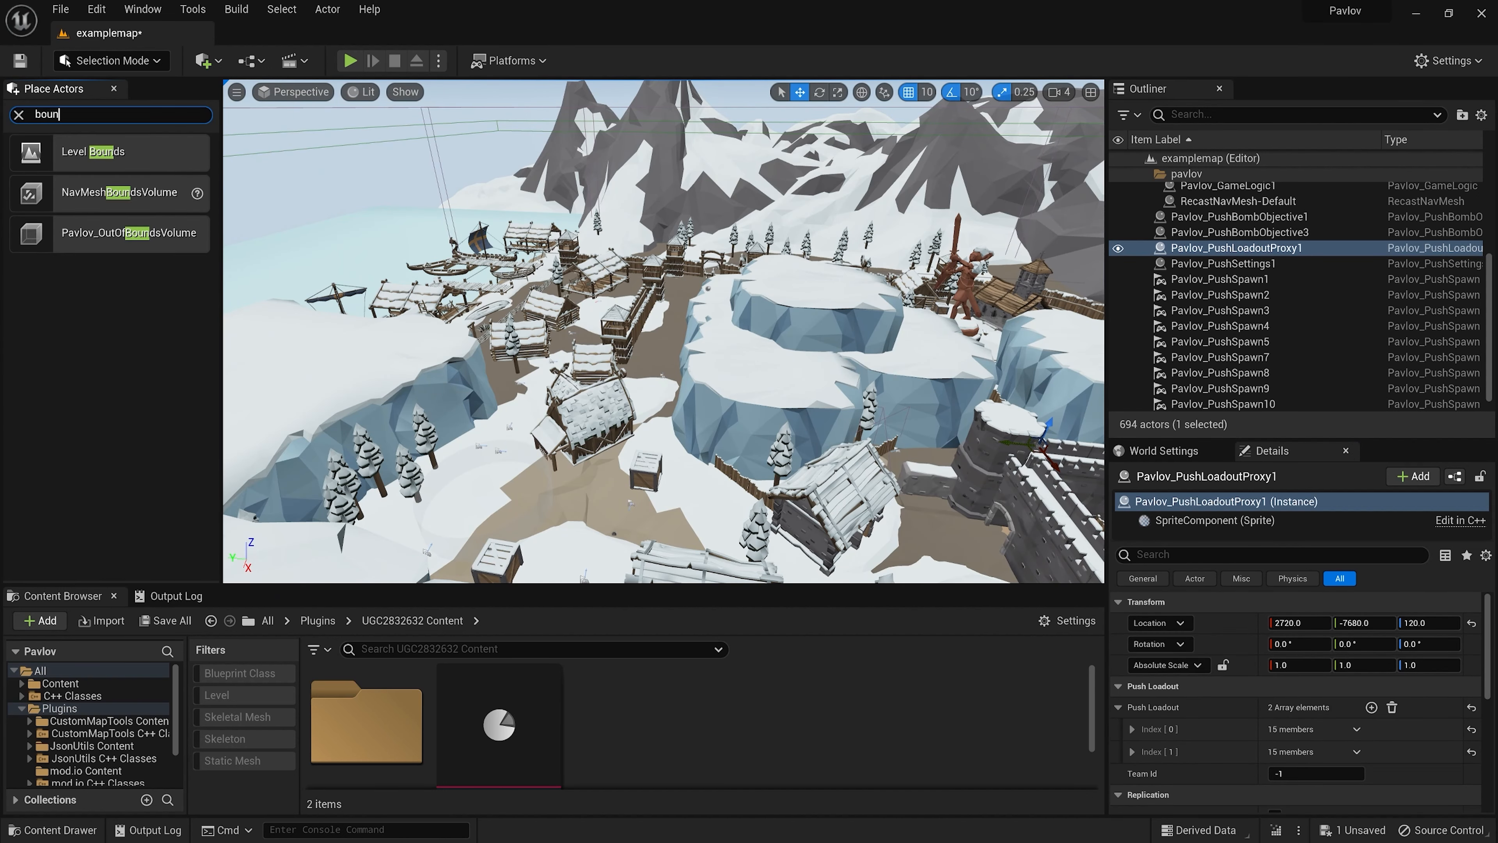
{"action": "left_click_drag", "start_coordinate": [112, 231], "coordinate": [636, 370]}
{"action": "right_click_drag", "start_coordinate": [817, 278], "coordinate": [652, 372]}
- Scale the out-of-bounds volume to about 77 × 8 × 8 and move it along Y to about -2600
{"action": "key", "text": "r"}
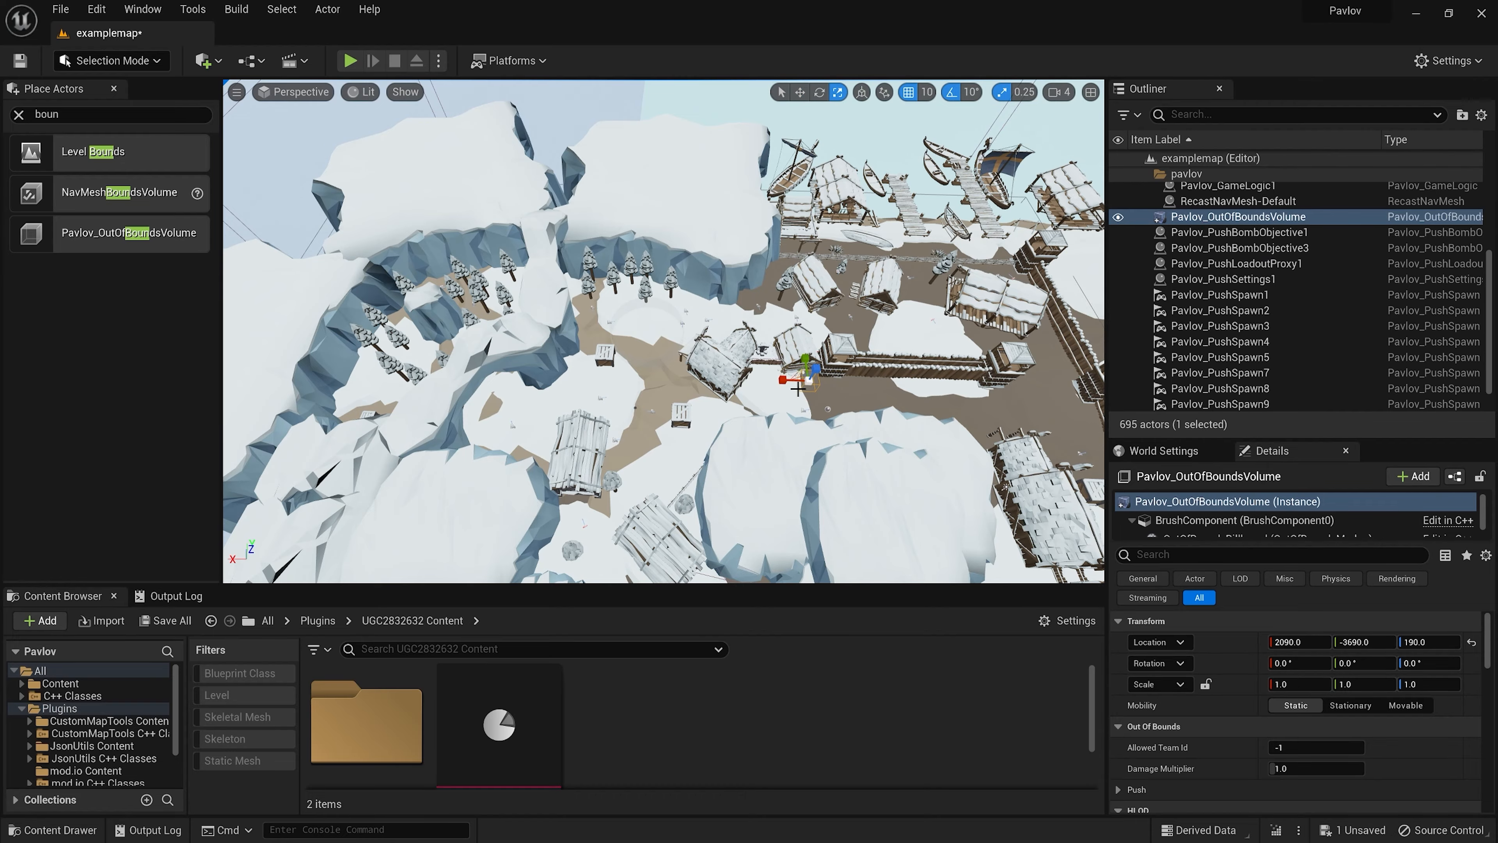
{"action": "left_click_drag", "start_coordinate": [785, 380], "coordinate": [784, 380]}
{"action": "right_click_drag", "start_coordinate": [784, 380], "coordinate": [713, 330]}
{"action": "left_click_drag", "start_coordinate": [719, 341], "coordinate": [825, 358]}
{"action": "key", "text": "w"}
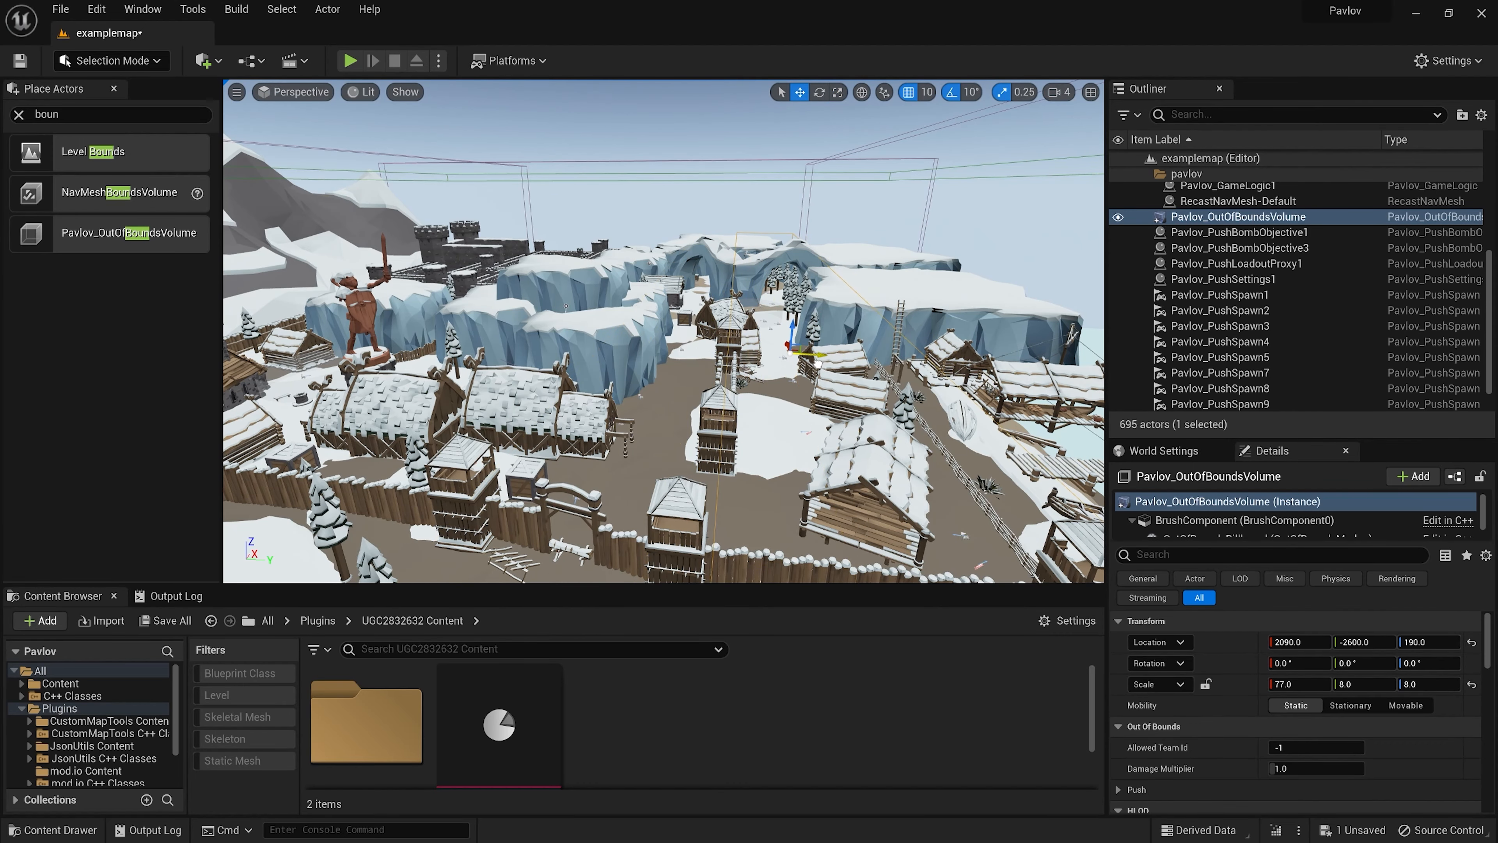
- Enlarge the out-of-bounds volume's Y and Z scale to about 12.5 each
{"action": "right_click_drag", "start_coordinate": [818, 365], "coordinate": [774, 368]}
{"action": "key", "text": "r"}
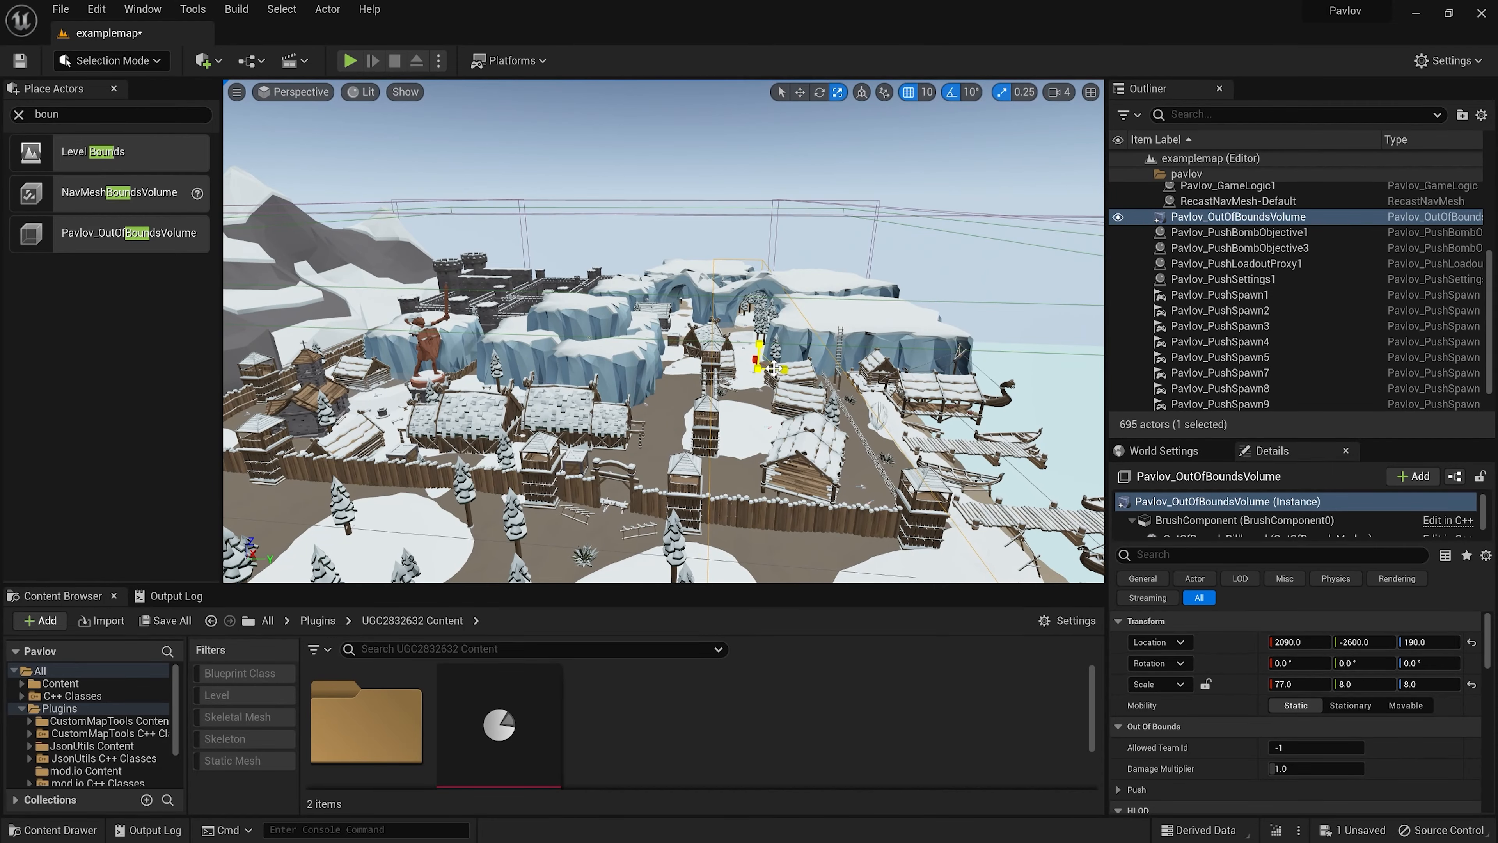
{"action": "left_click_drag", "start_coordinate": [771, 357], "coordinate": [860, 316]}
{"action": "key", "text": "w"}
{"action": "right_click_drag", "start_coordinate": [796, 392], "coordinate": [590, 354]}
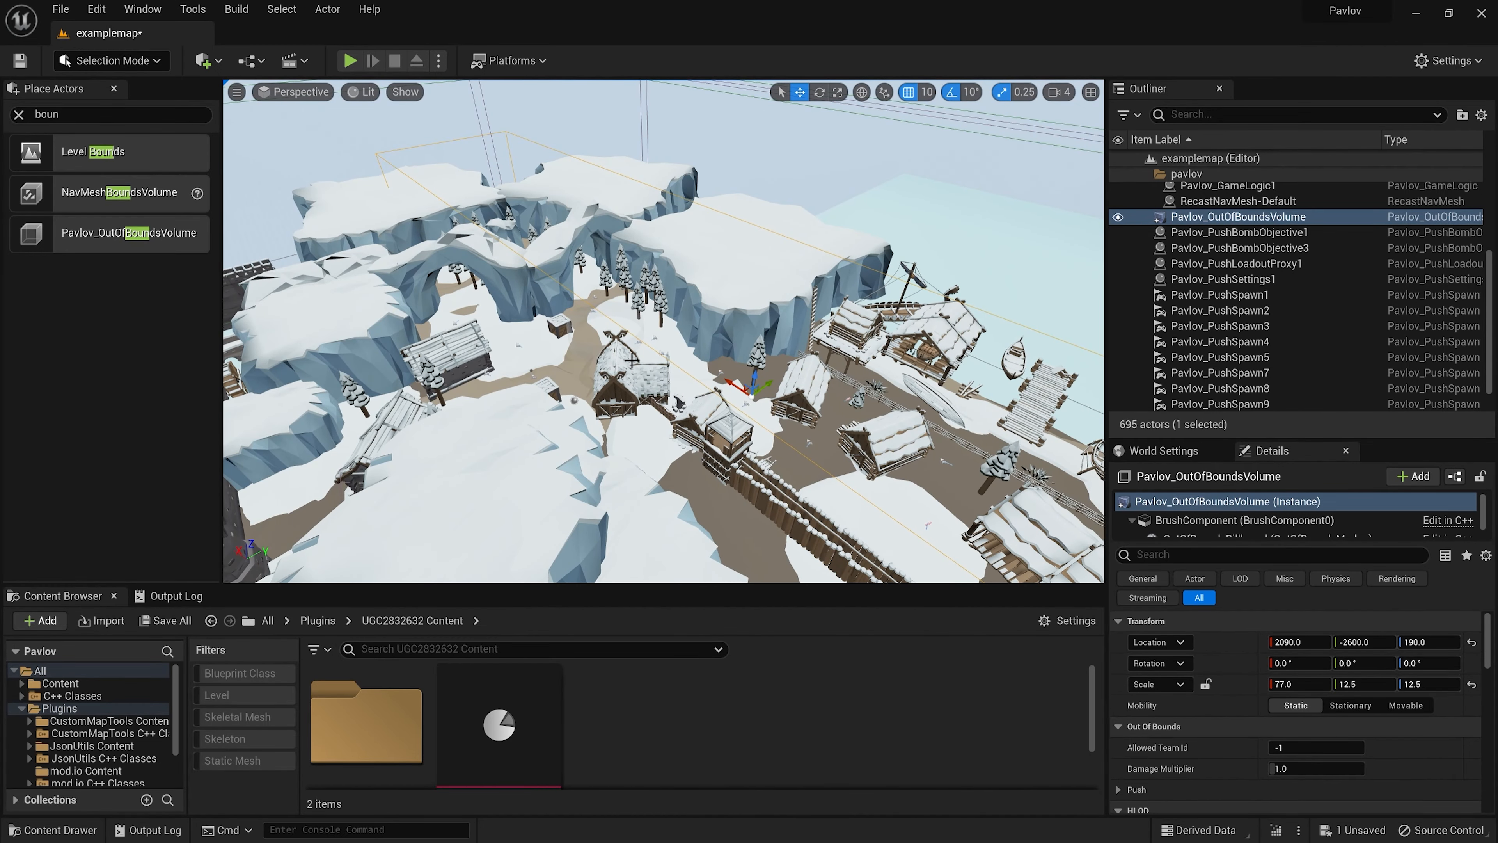
- Set the out-of-bounds volume's Allowed Team Id to 1 and expand its Push settings to show Objective Id
{"action": "left_click_drag", "start_coordinate": [1304, 437], "coordinate": [1303, 253]}
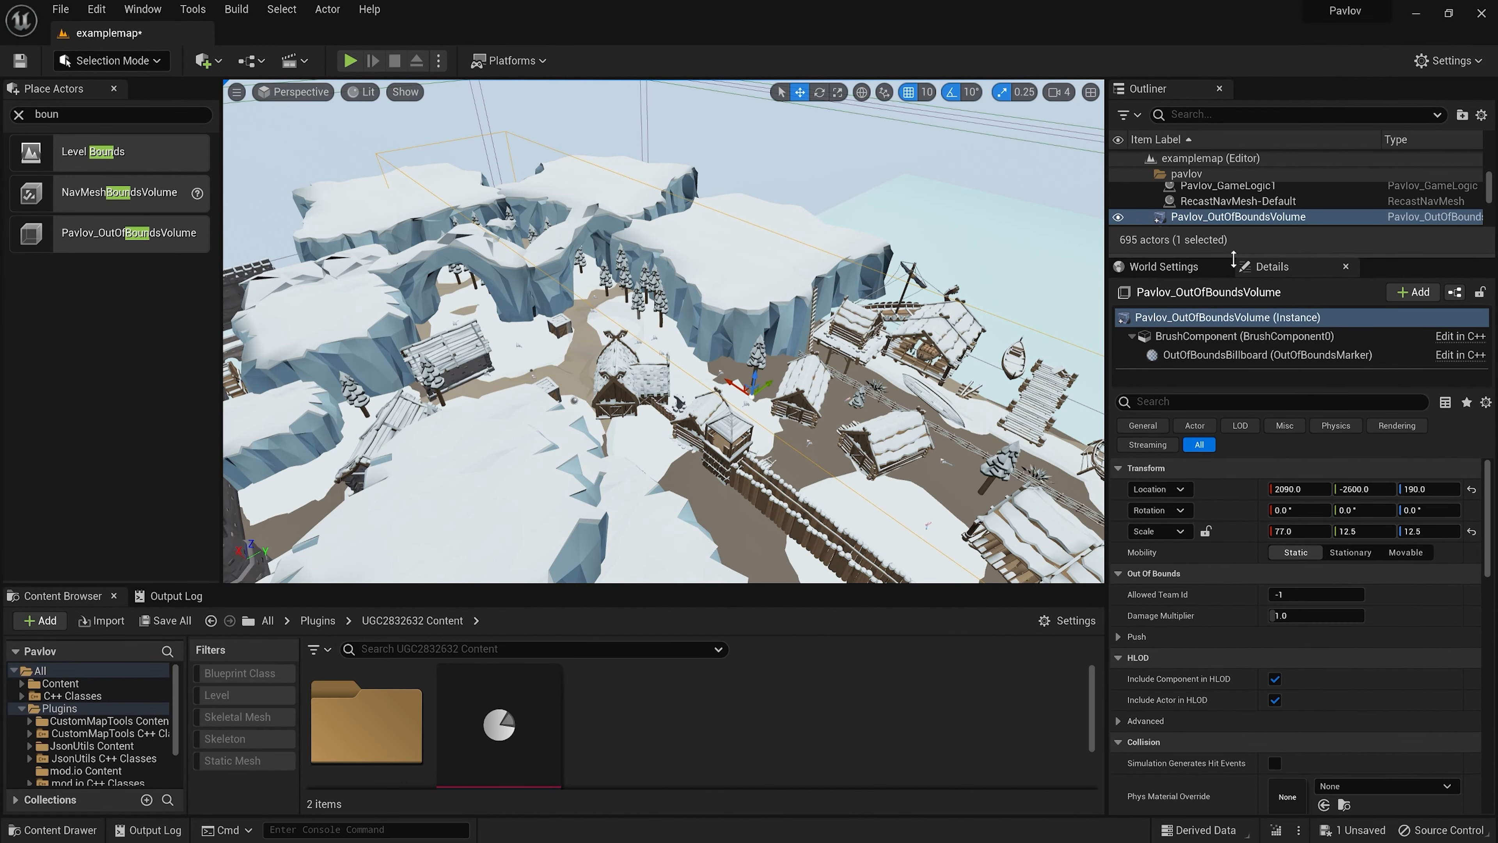
{"action": "left_click", "coordinate": [1313, 594]}
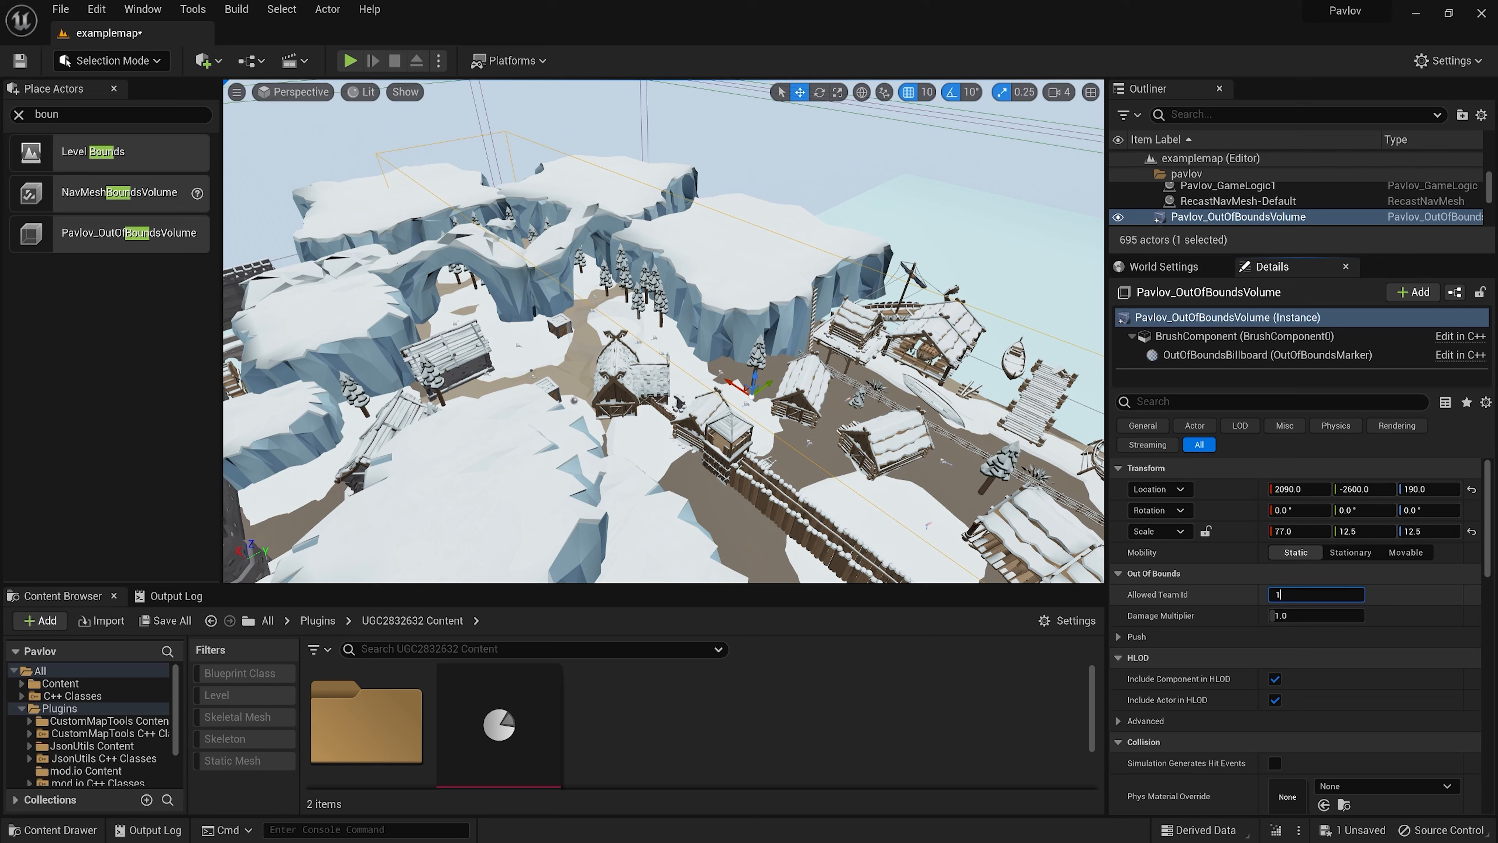
{"action": "type", "text": "1"}
{"action": "key", "text": "Return"}
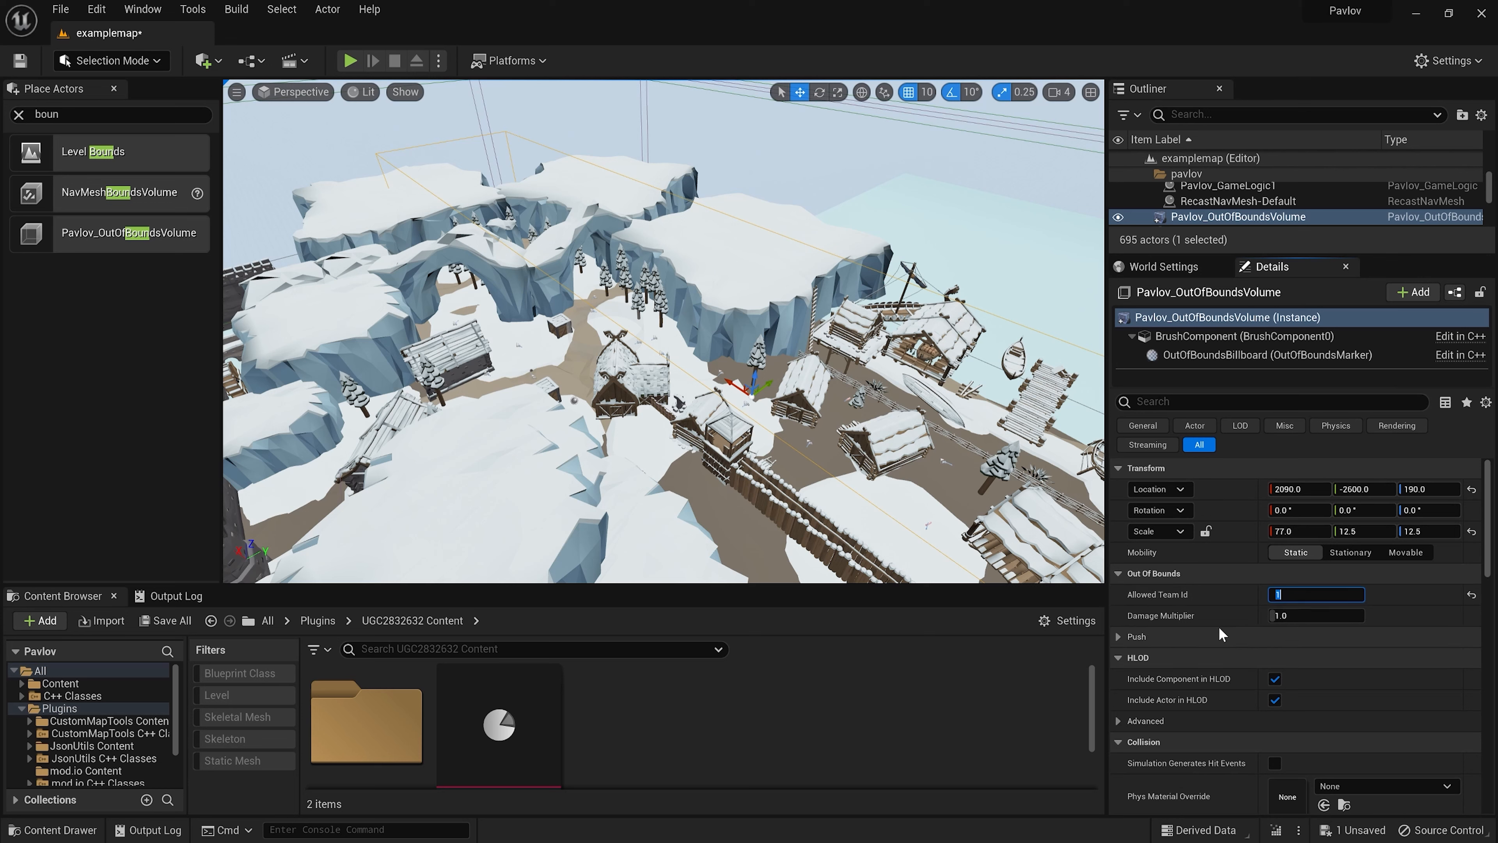
{"action": "left_click", "coordinate": [1118, 636]}
{"action": "left_click", "coordinate": [1308, 657]}
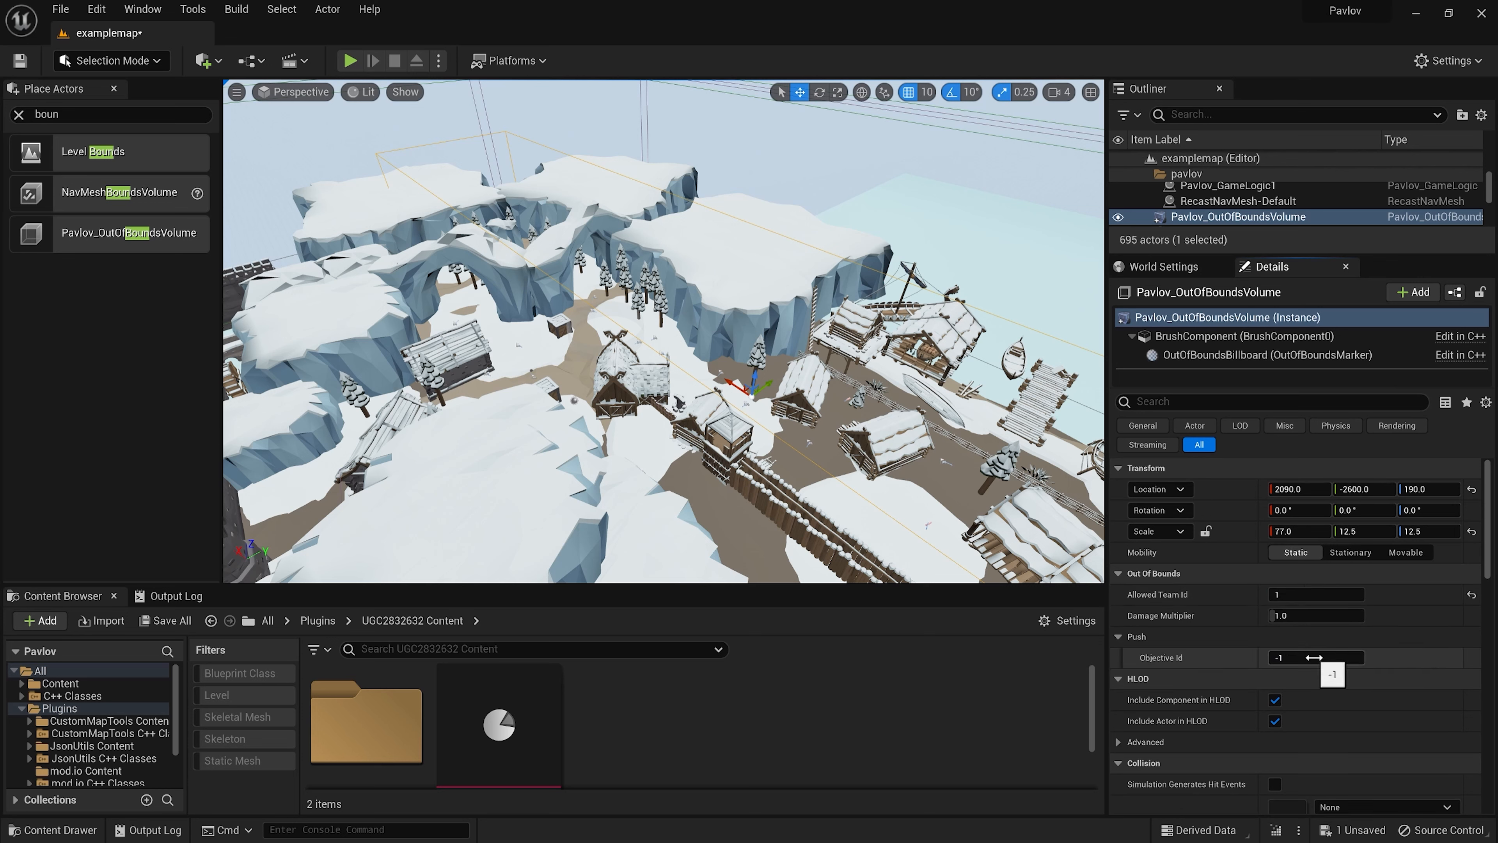
{"action": "left_click", "coordinate": [1226, 667]}
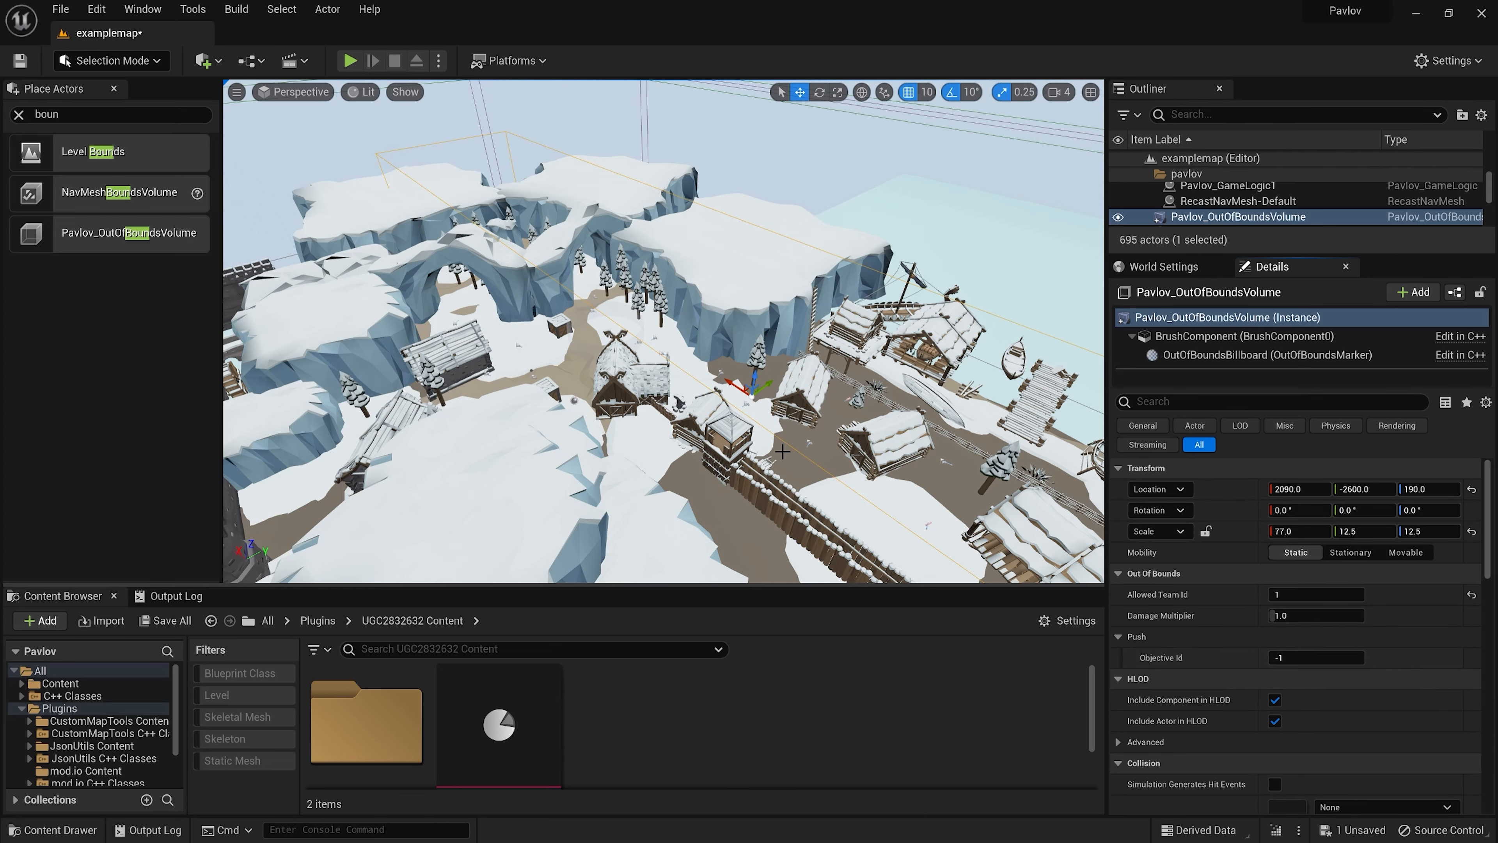
{"action": "key", "text": "f"}
{"action": "right_click_drag", "start_coordinate": [663, 330], "coordinate": [735, 252]}
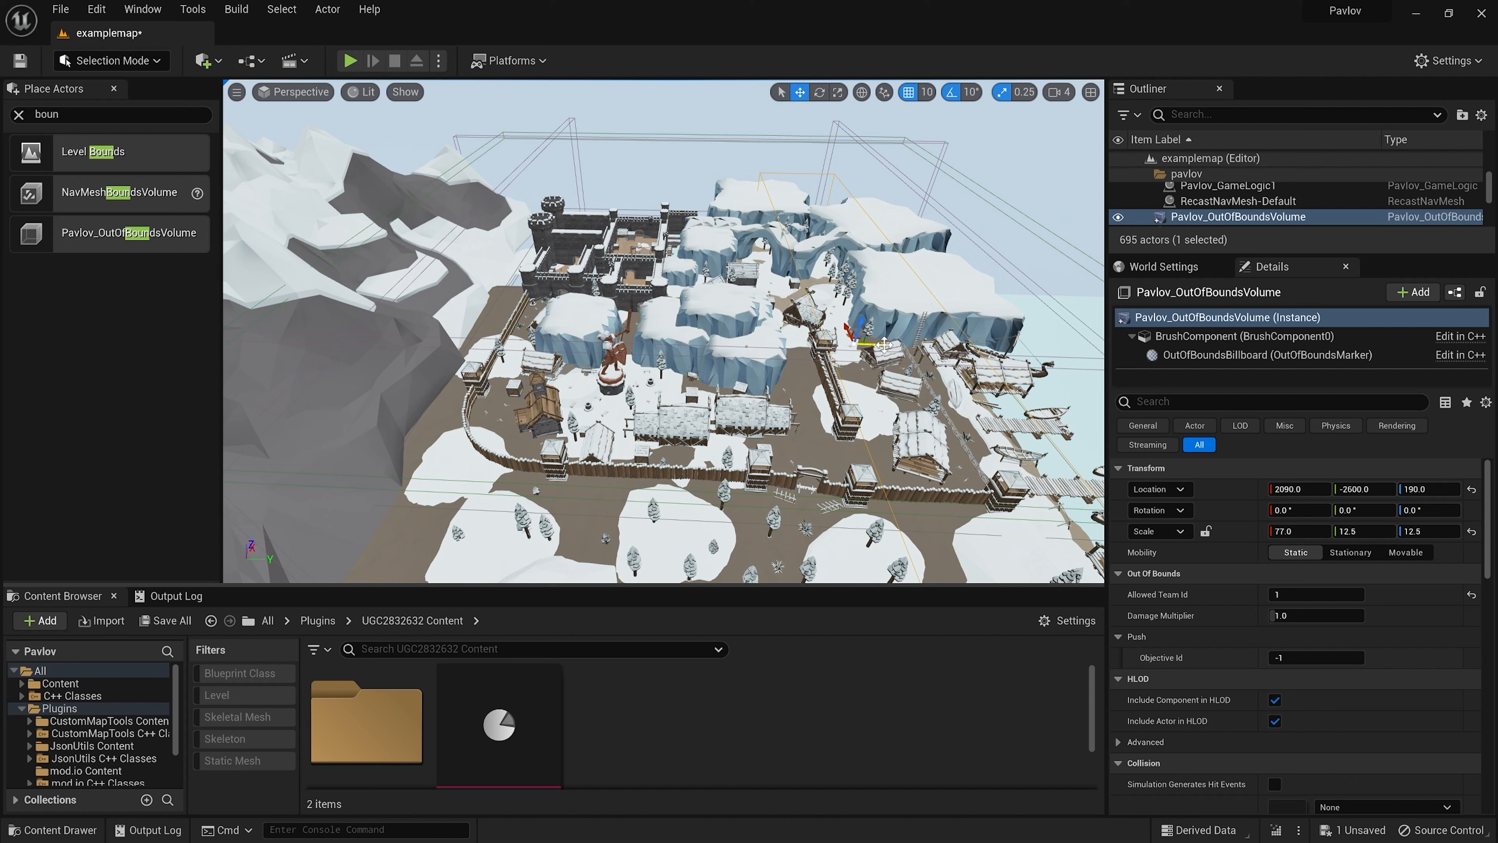
{"action": "left_click_drag", "start_coordinate": [884, 345], "coordinate": [564, 345], "text": "alt"}
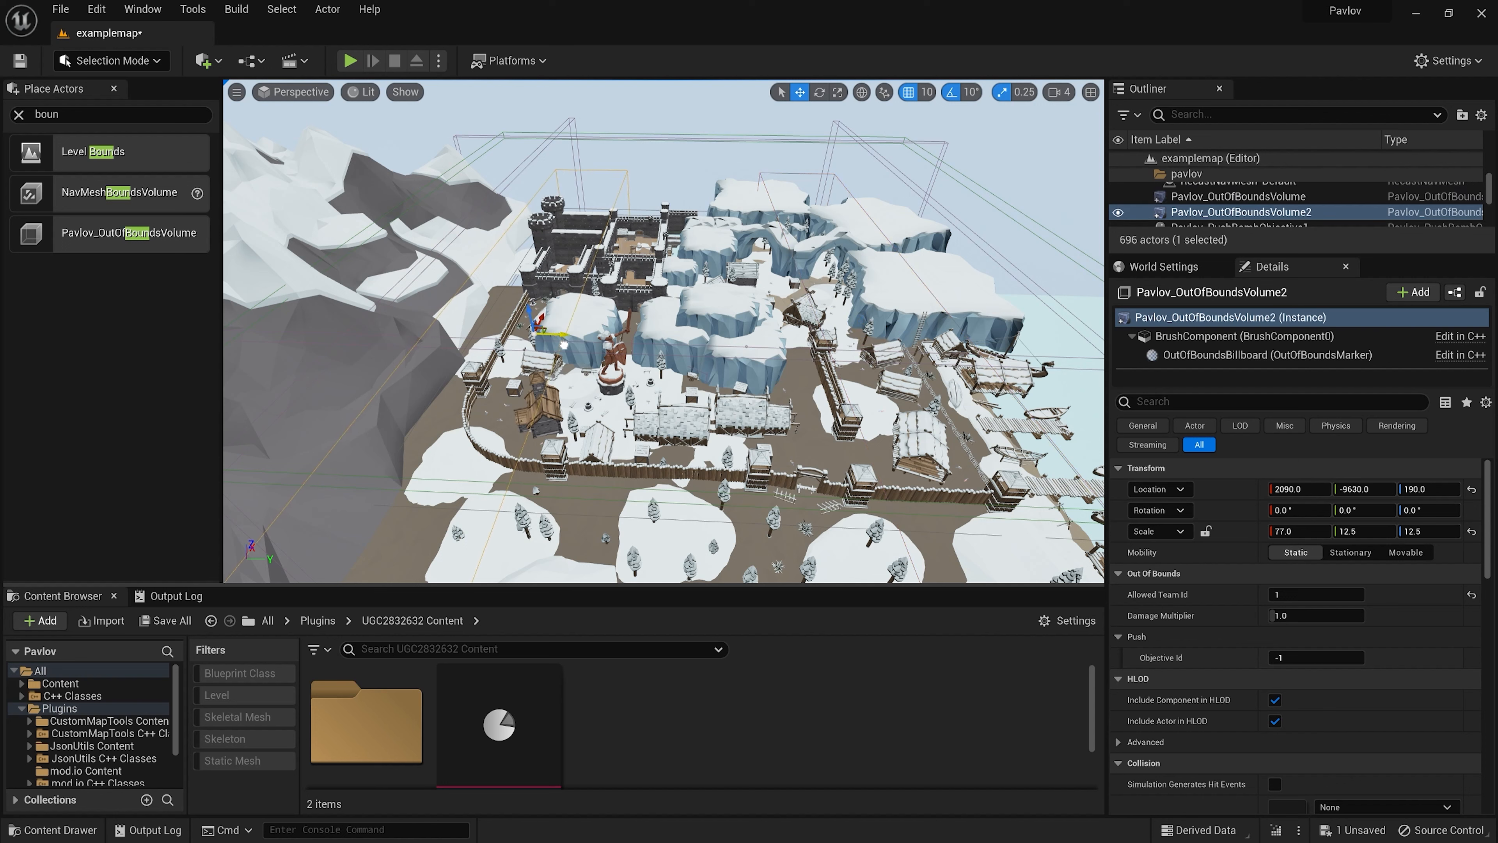
{"action": "left_click", "coordinate": [1302, 658]}
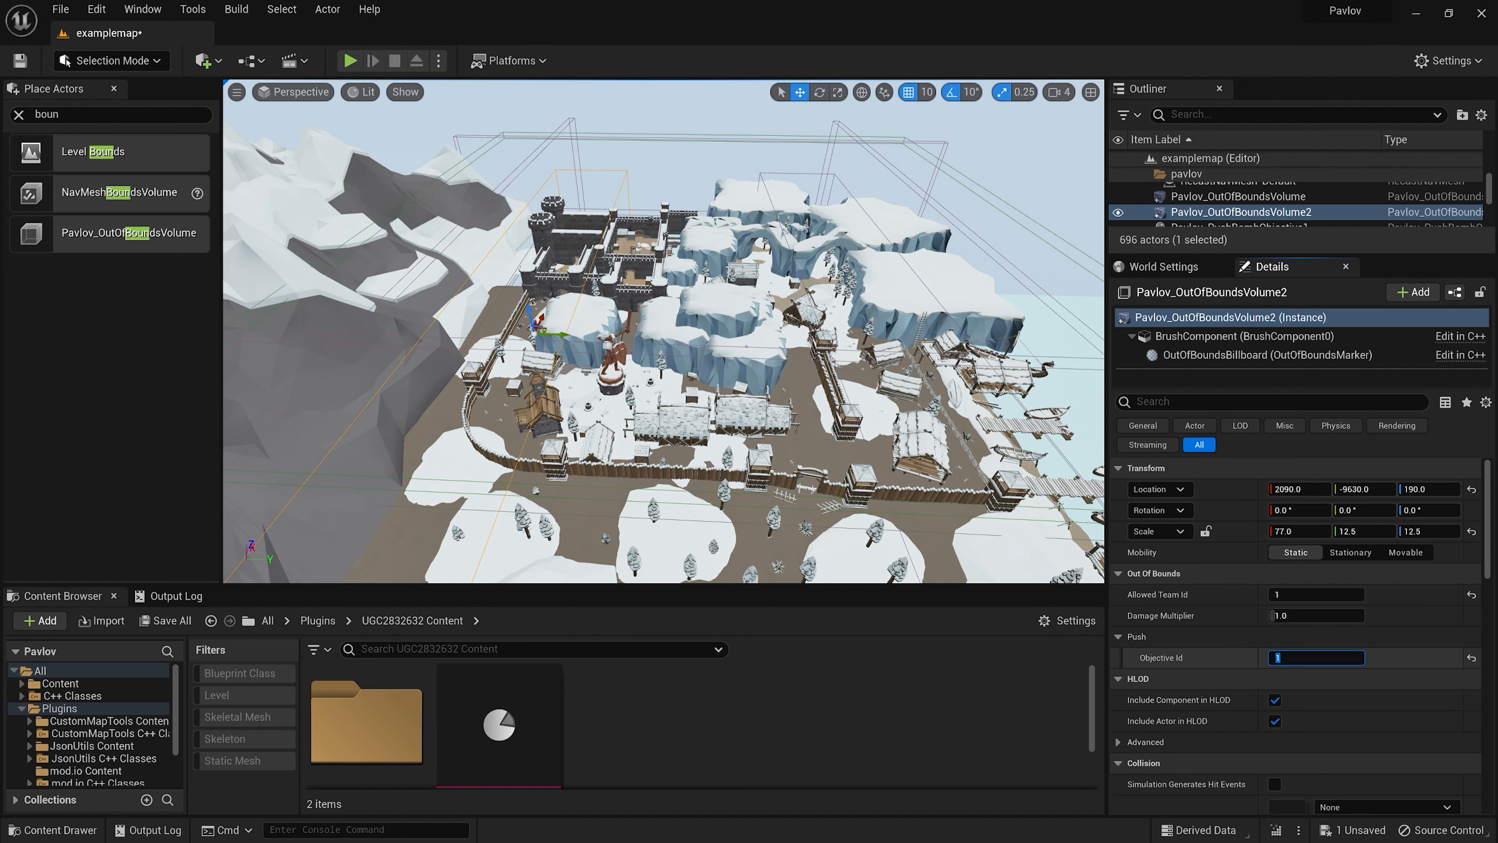
{"action": "right_click_drag", "start_coordinate": [671, 262], "coordinate": [647, 279]}
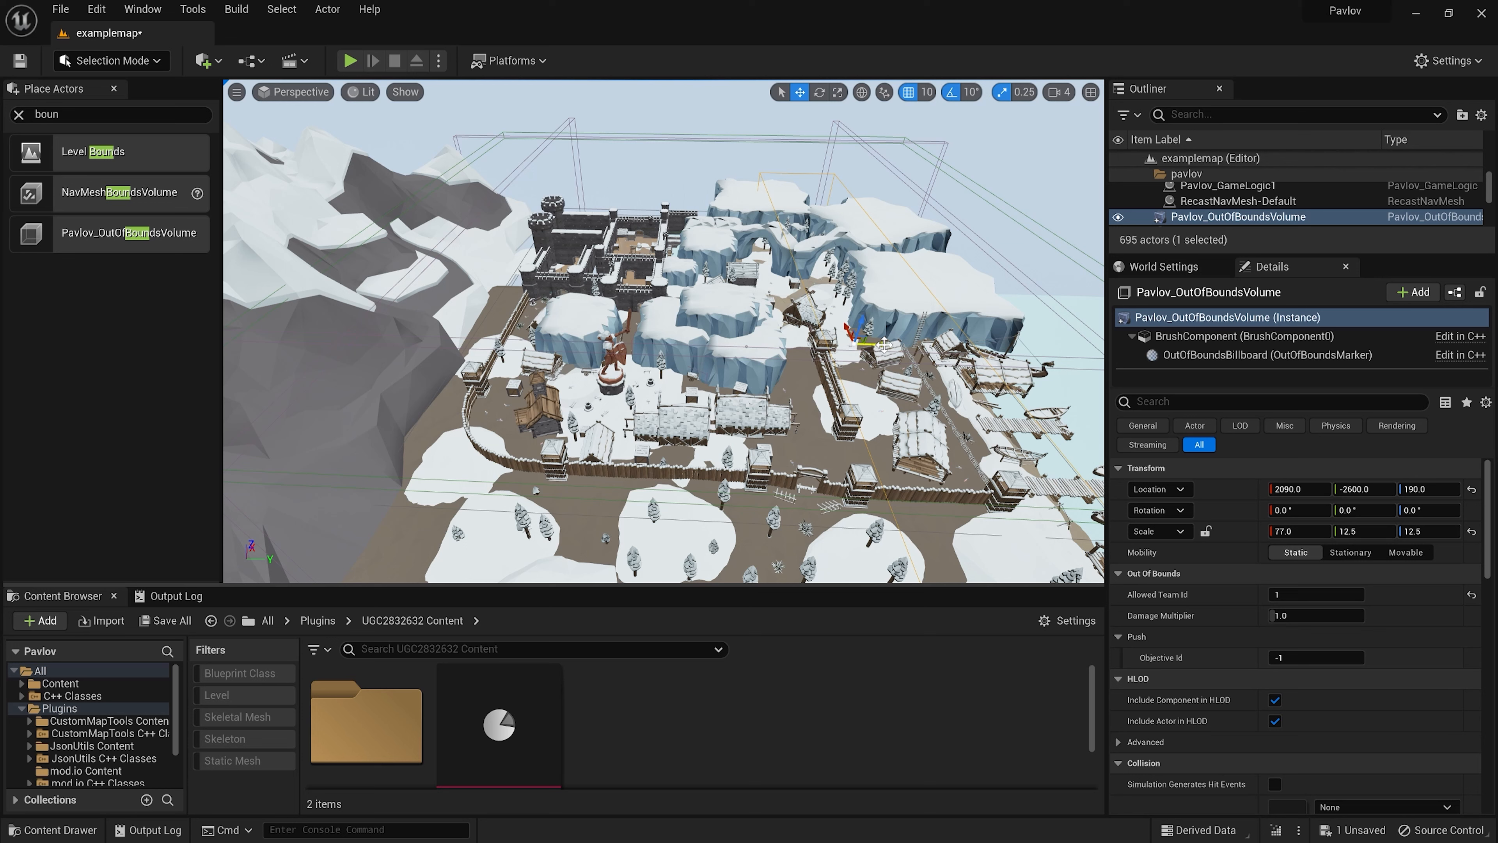
- Duplicate the out-of-bounds volume along Y to about -9630 and set the copy's Objective Id to 1
{"action": "left_click_drag", "start_coordinate": [884, 344], "coordinate": [564, 345], "text": "alt"}
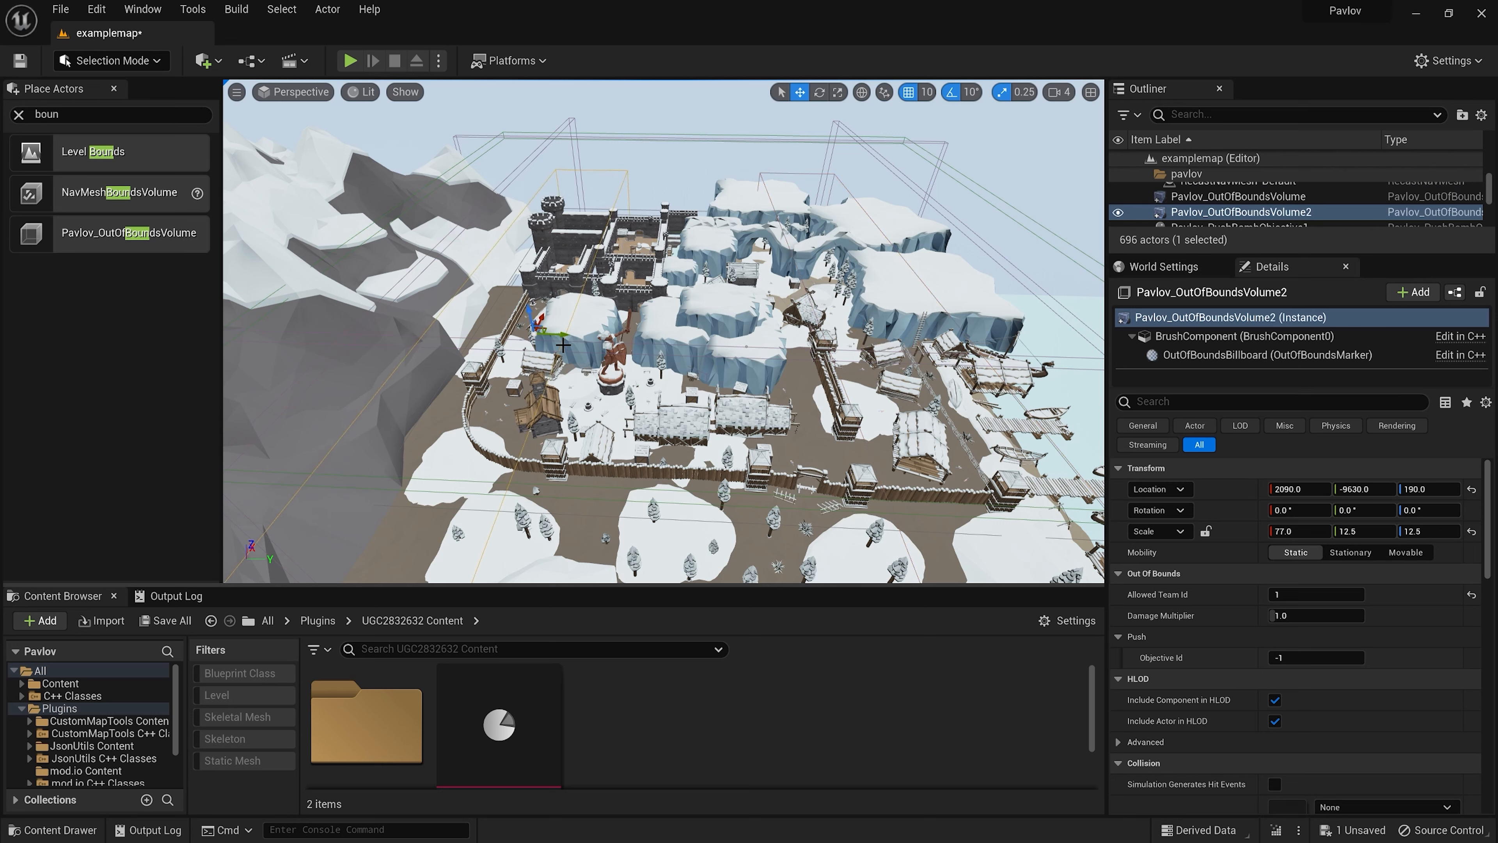
{"action": "left_click", "coordinate": [1315, 657]}
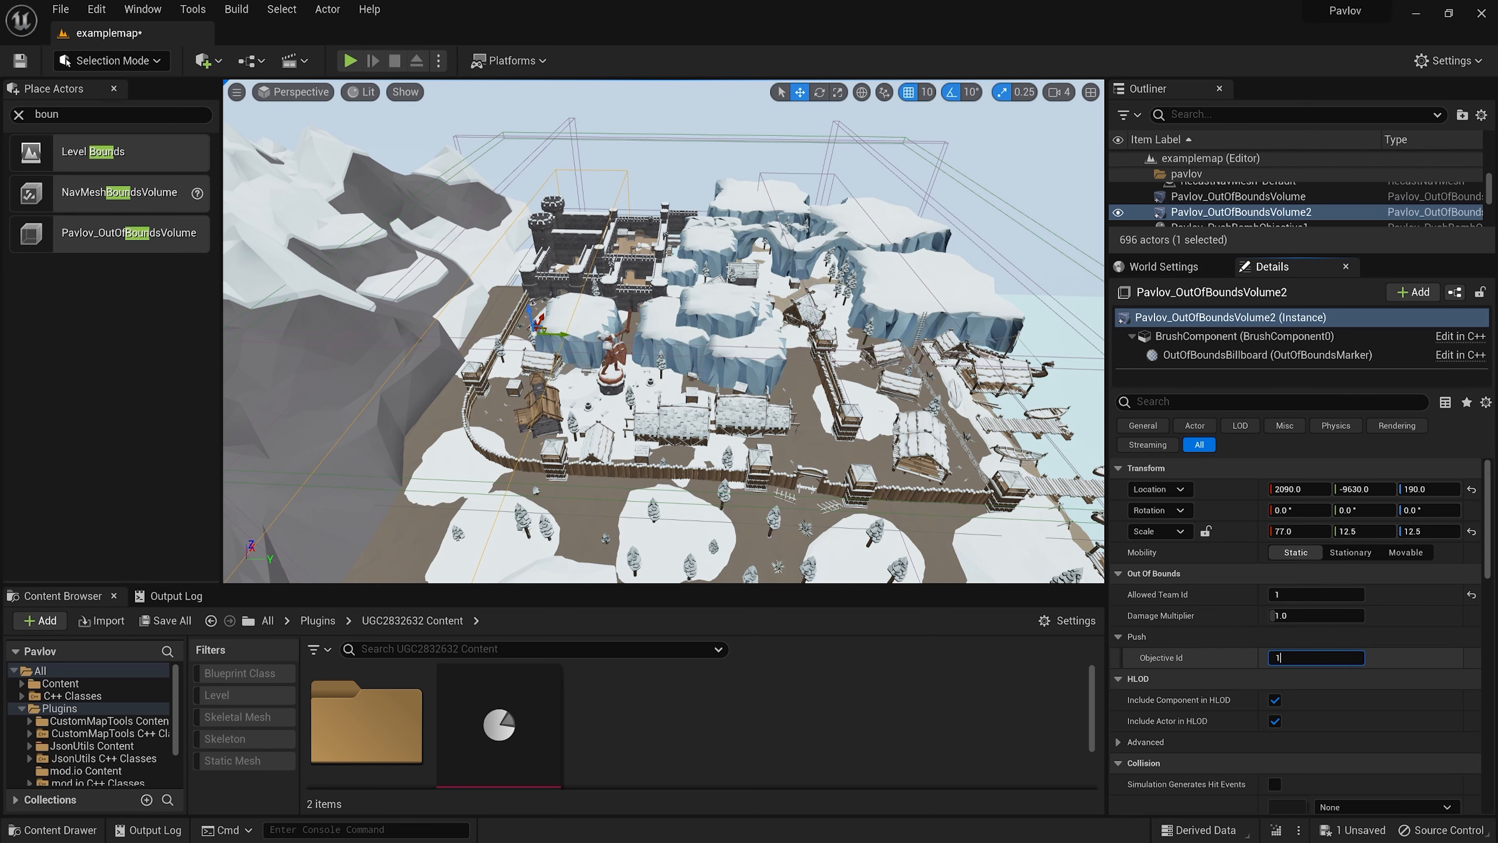
{"action": "right_click_drag", "start_coordinate": [679, 270], "coordinate": [613, 304]}
- Set the duplicated out-of-bounds volume's Objective Id to 0
{"action": "left_click", "coordinate": [1301, 658]}
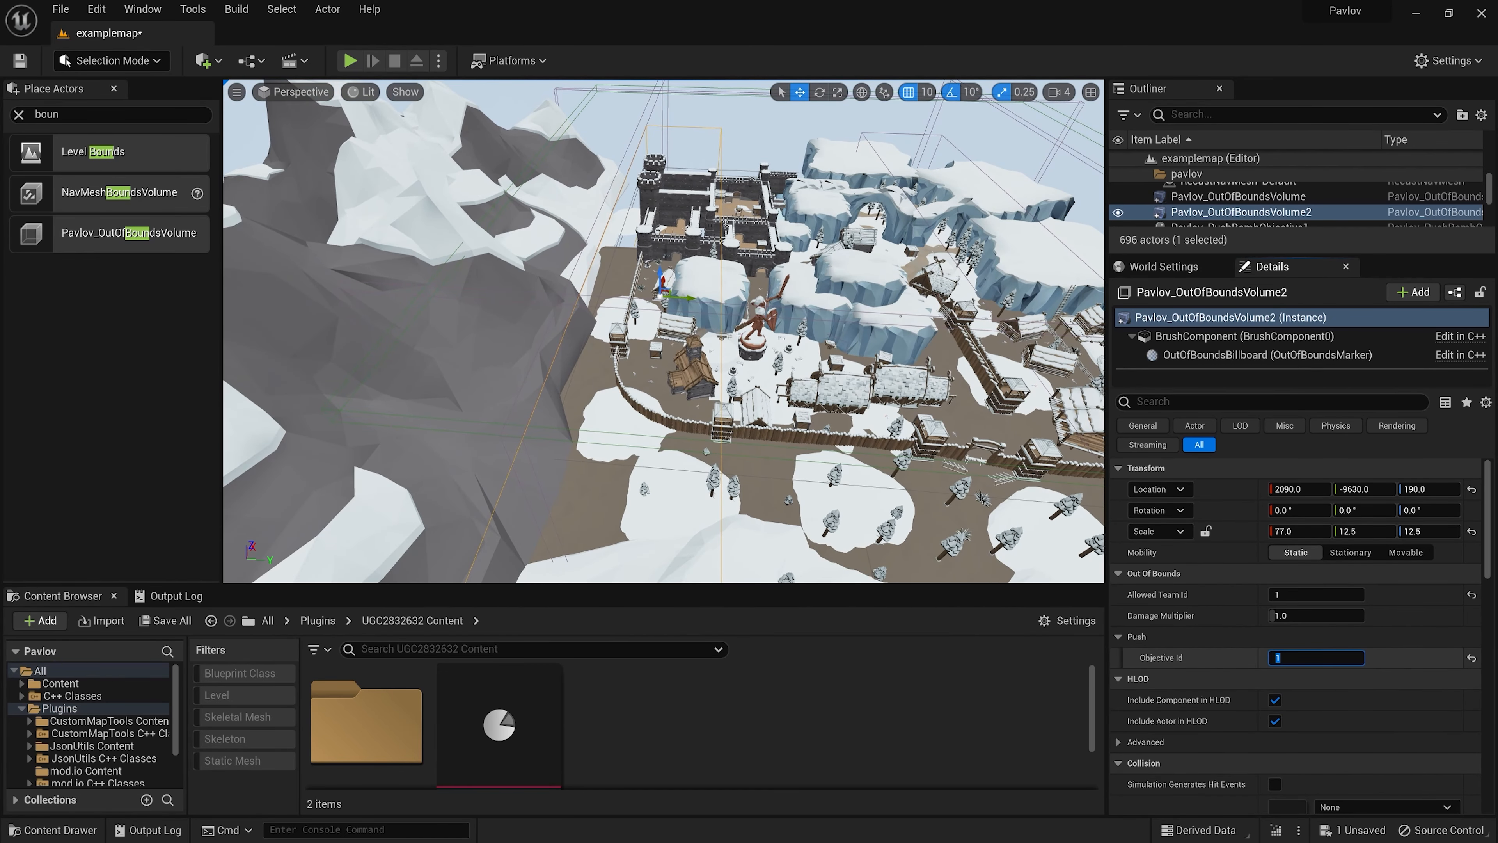
{"action": "mouse_move", "coordinate": [719, 244]}
{"action": "right_mouse_down"}
{"action": "mouse_move", "coordinate": [790, 230]}
{"action": "mouse_move", "coordinate": [740, 238]}
{"action": "right_mouse_up"}
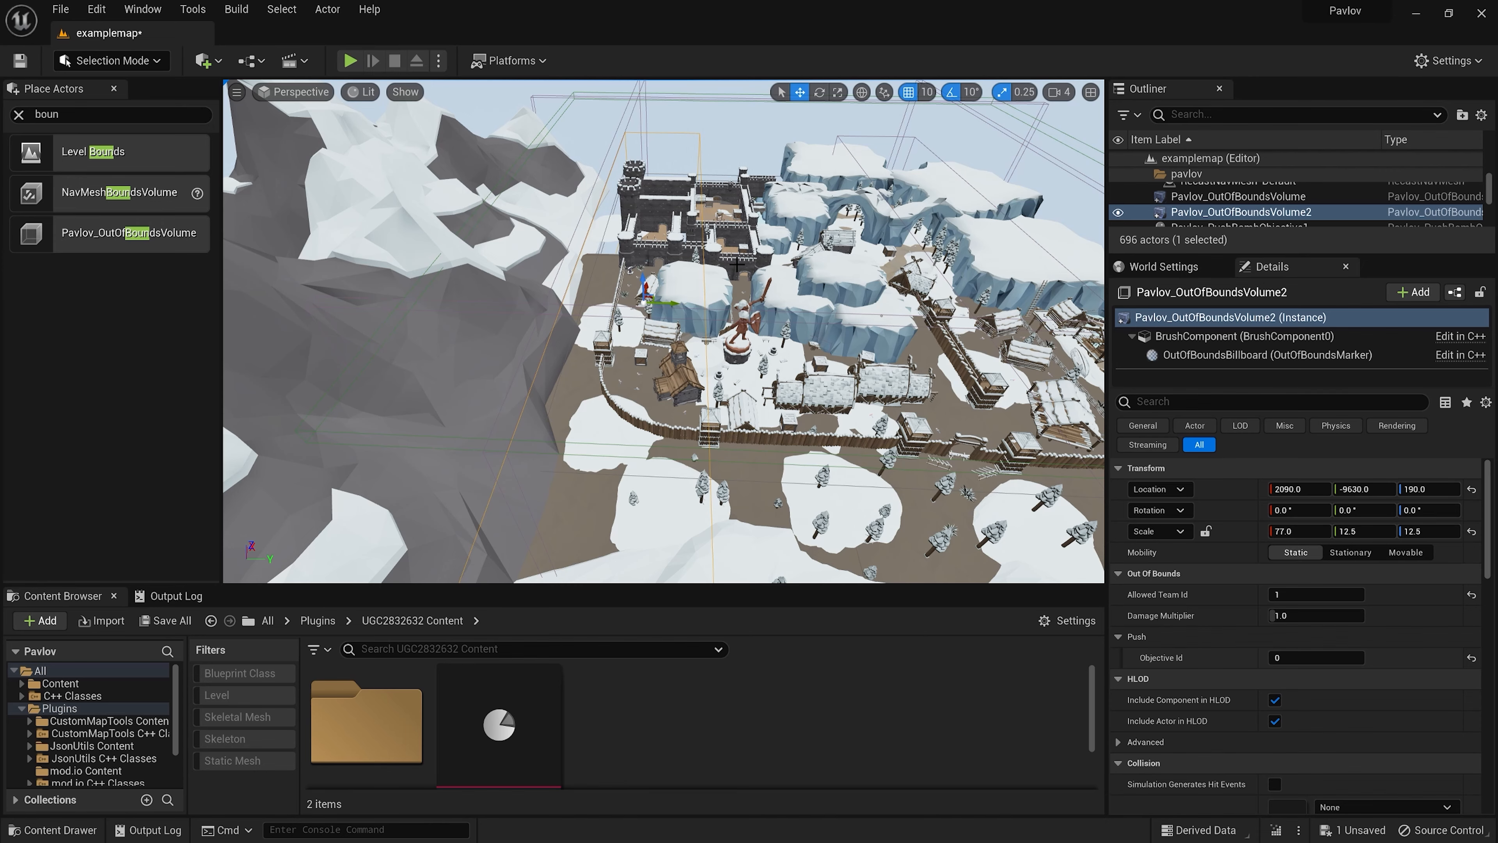
{"action": "right_click_drag", "start_coordinate": [736, 265], "coordinate": [414, 246]}
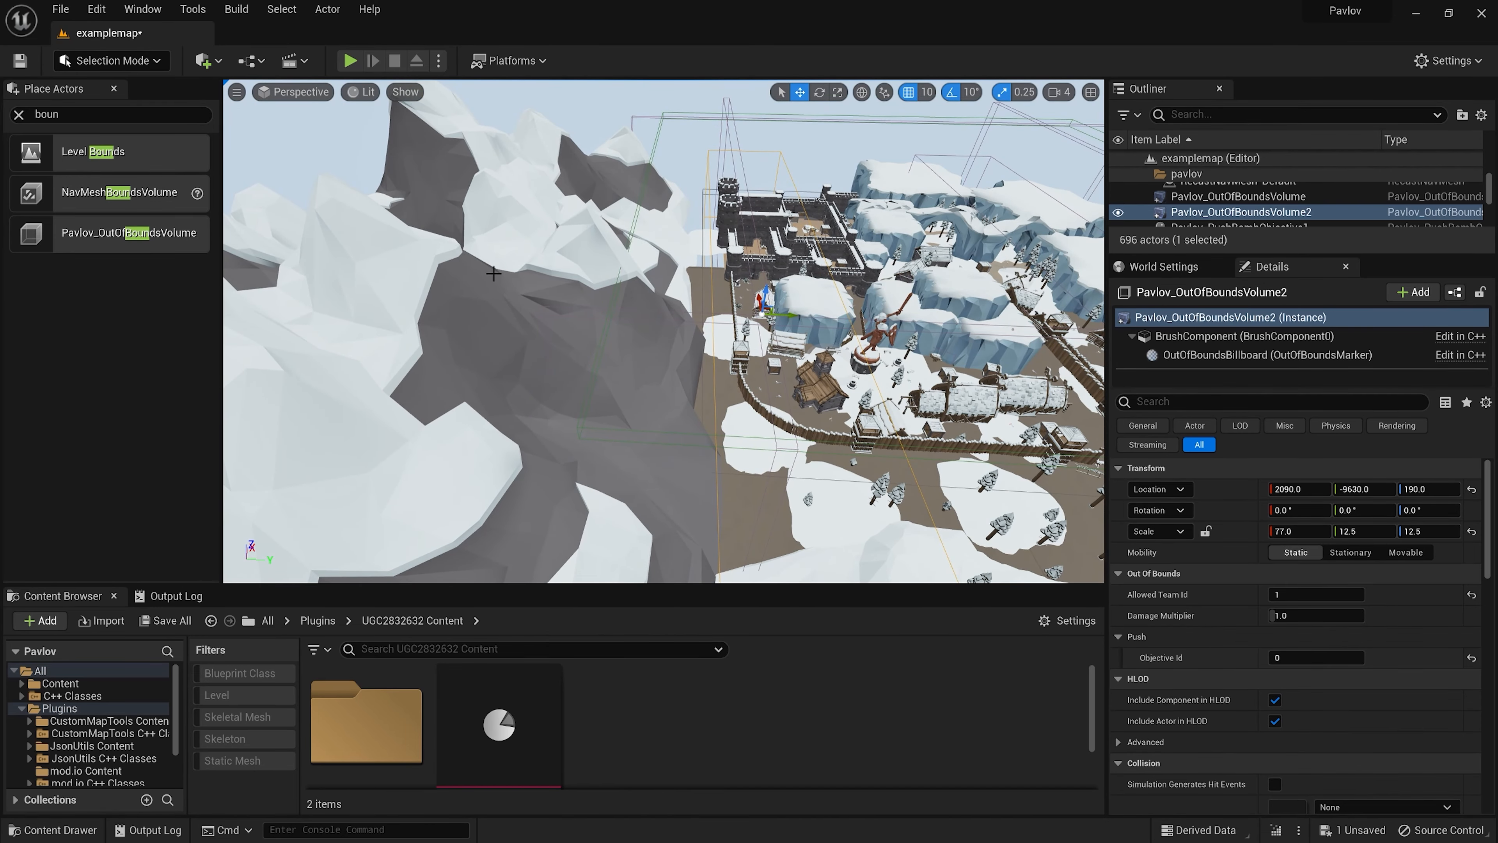
{"action": "right_click_drag", "start_coordinate": [493, 273], "coordinate": [680, 441]}
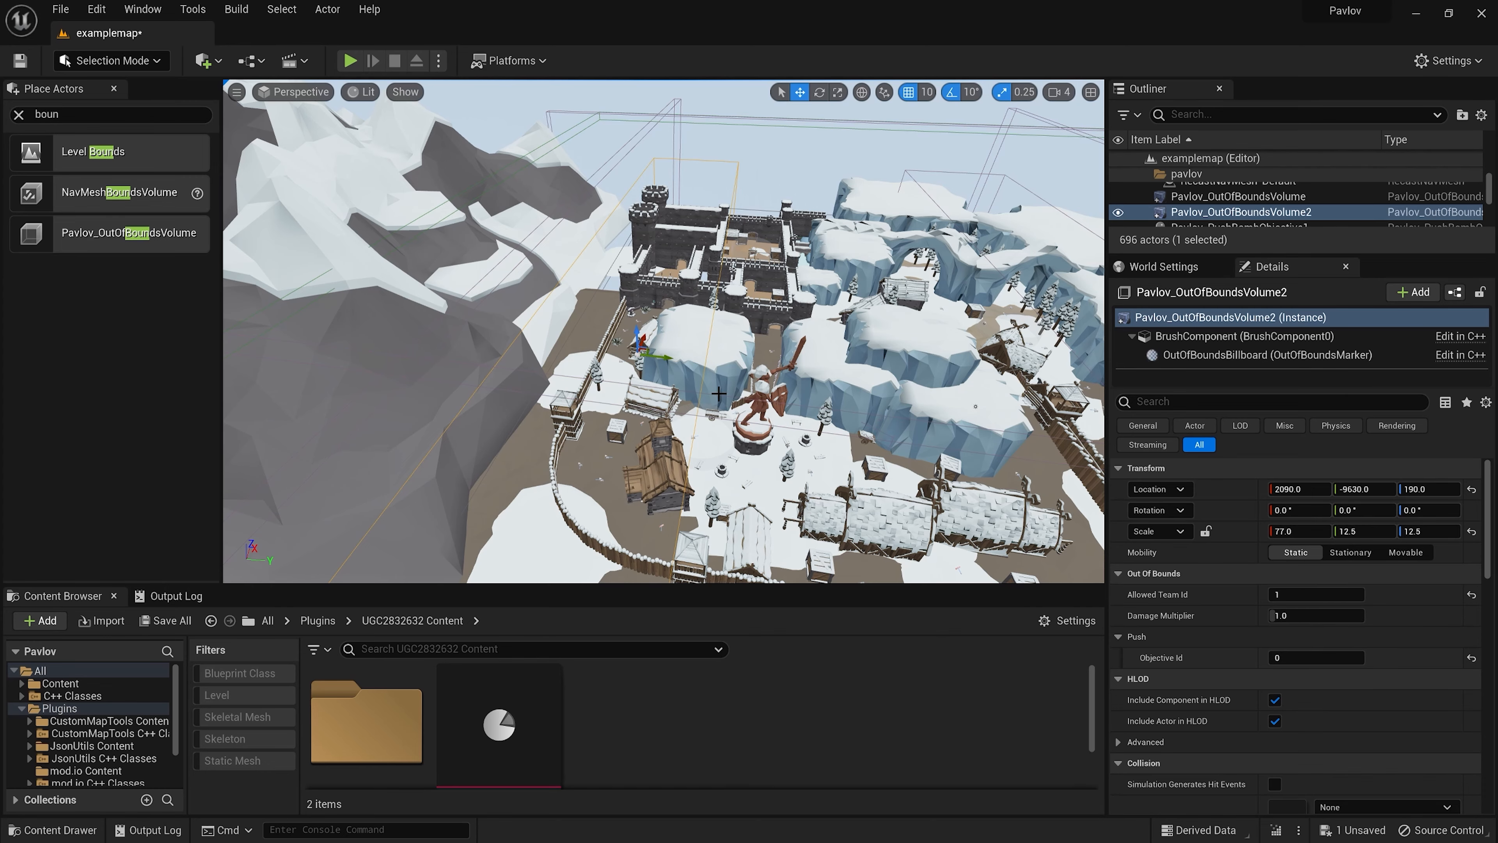
{"action": "key", "text": "s"}
{"action": "right_click_drag", "start_coordinate": [719, 393], "coordinate": [690, 327]}
{"action": "key", "text": "w"}
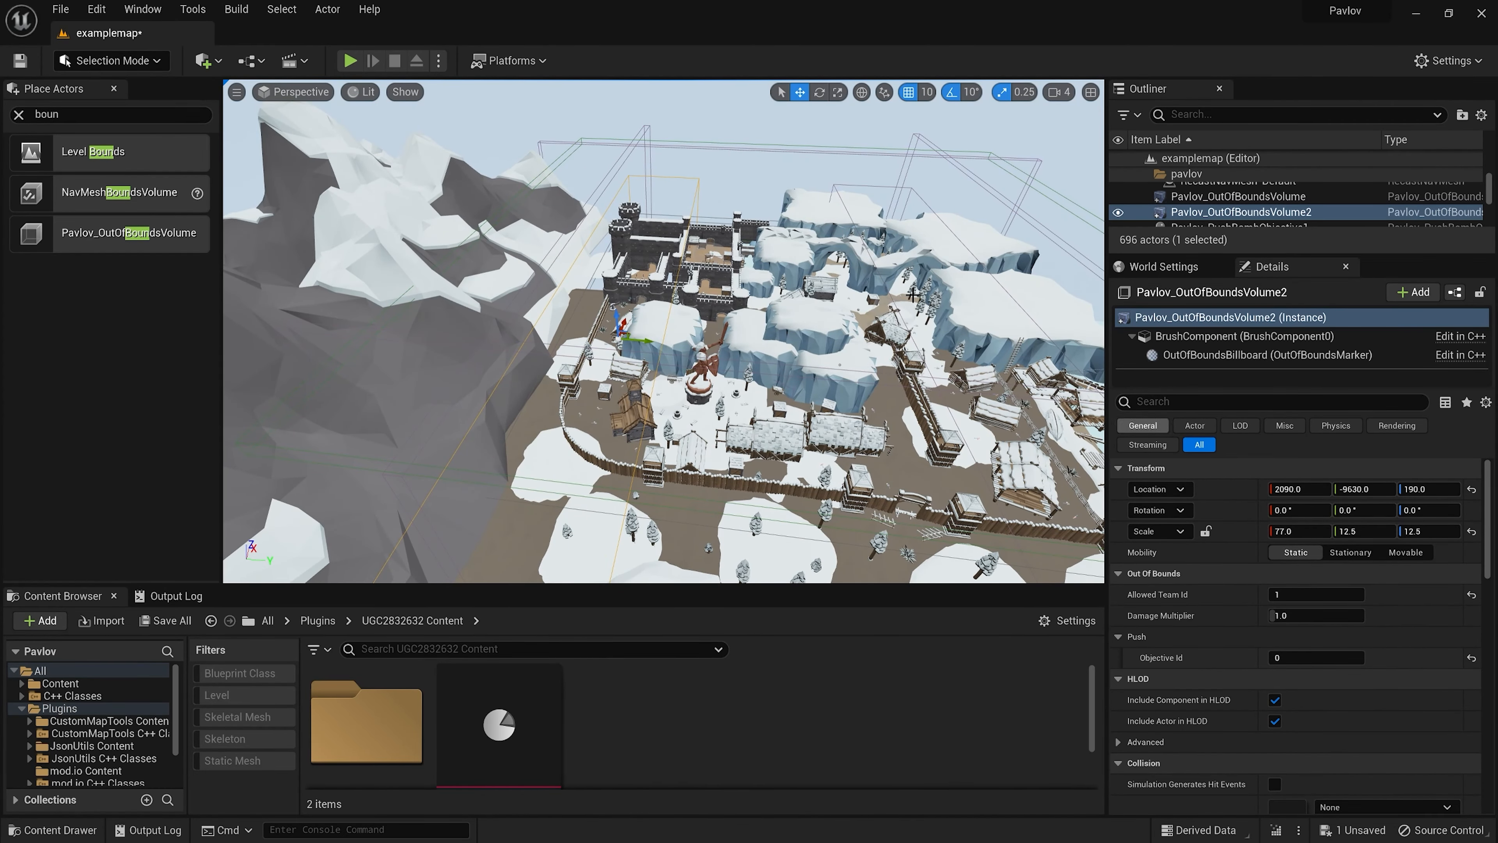
- Set the duplicated out-of-bounds volume's Allowed Team Id to 0 and its Objective Id to -1
{"action": "left_click", "coordinate": [1312, 594]}
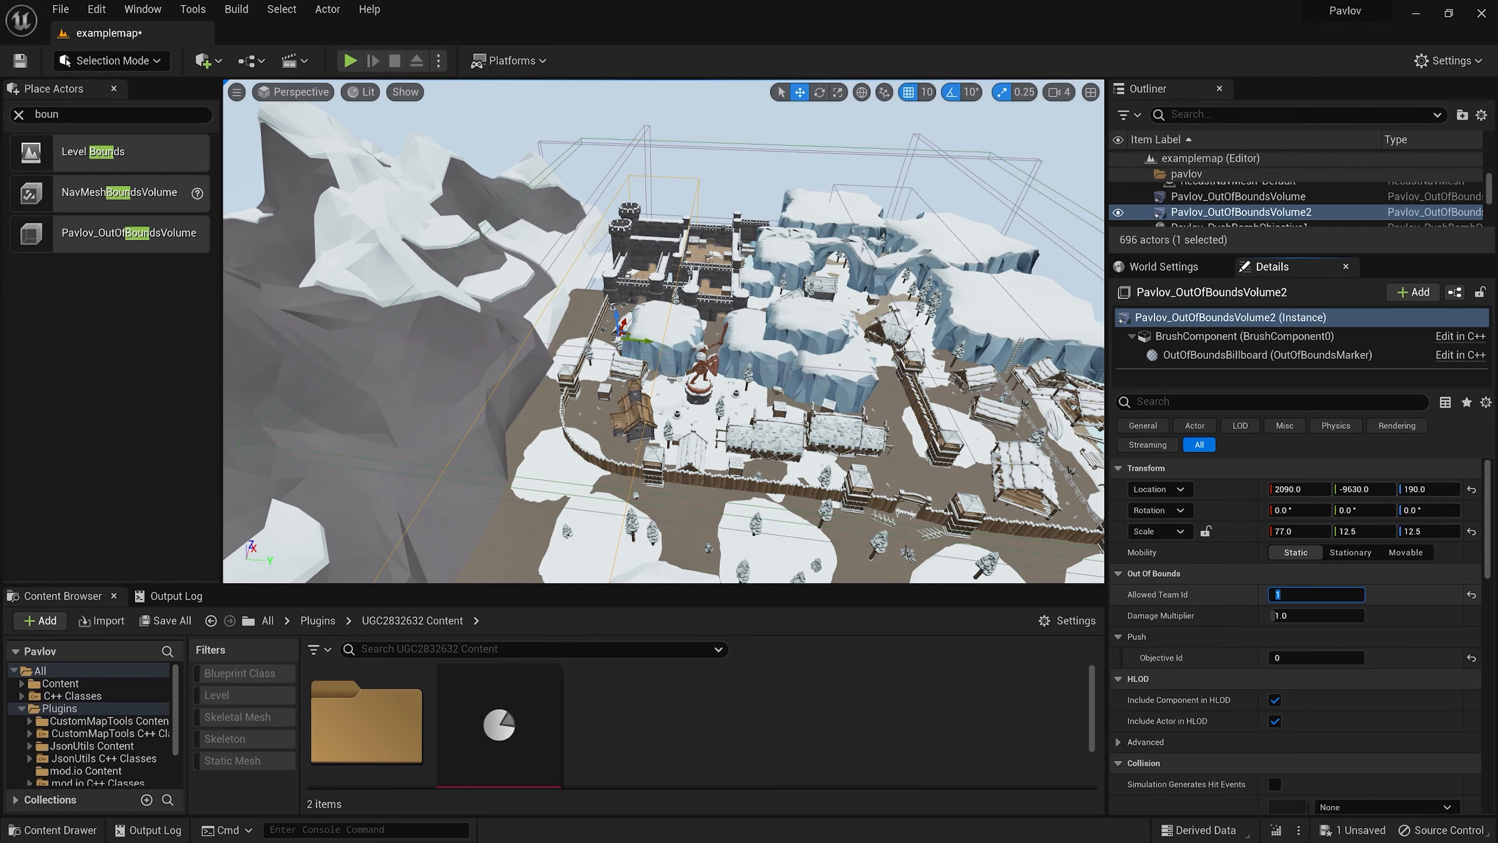
{"action": "mouse_move", "coordinate": [840, 365]}
{"action": "right_mouse_down"}
{"action": "mouse_move", "coordinate": [679, 377]}
{"action": "mouse_move", "coordinate": [664, 360]}
{"action": "mouse_move", "coordinate": [837, 368]}
{"action": "right_mouse_up"}
{"action": "key", "text": "w"}
{"action": "key", "text": "a"}
{"action": "left_click", "coordinate": [1304, 657]}
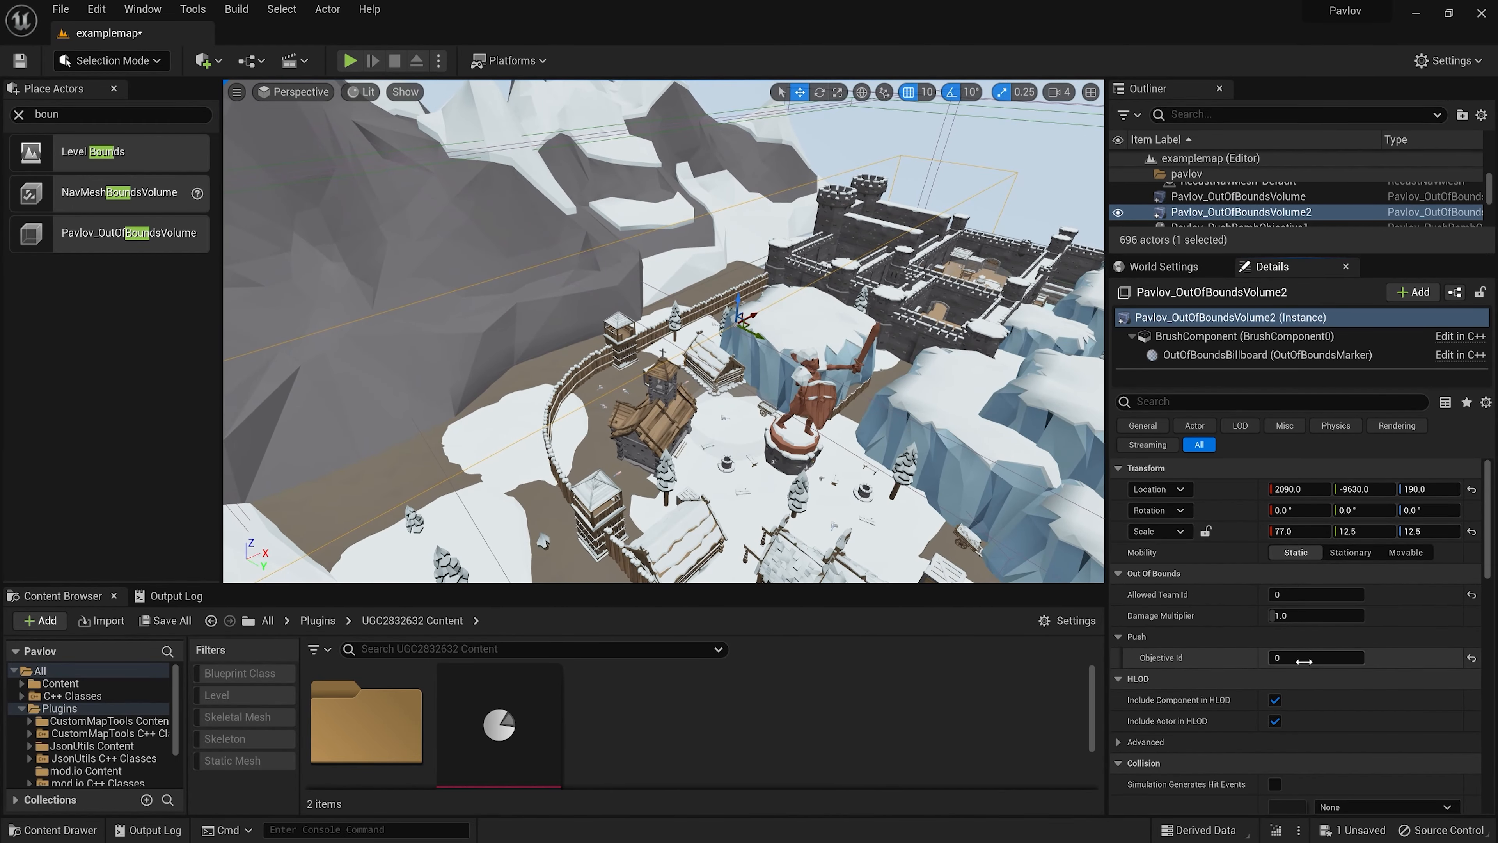
{"action": "type", "text": "-1"}
- Look over the area around the castle, village and warrior statue that the duplicated out-of-bounds volume covers
{"action": "right_click_drag", "start_coordinate": [997, 406], "coordinate": [1015, 307]}
{"action": "key", "text": "s"}
{"action": "key", "text": "w"}
{"action": "key", "text": "a"}
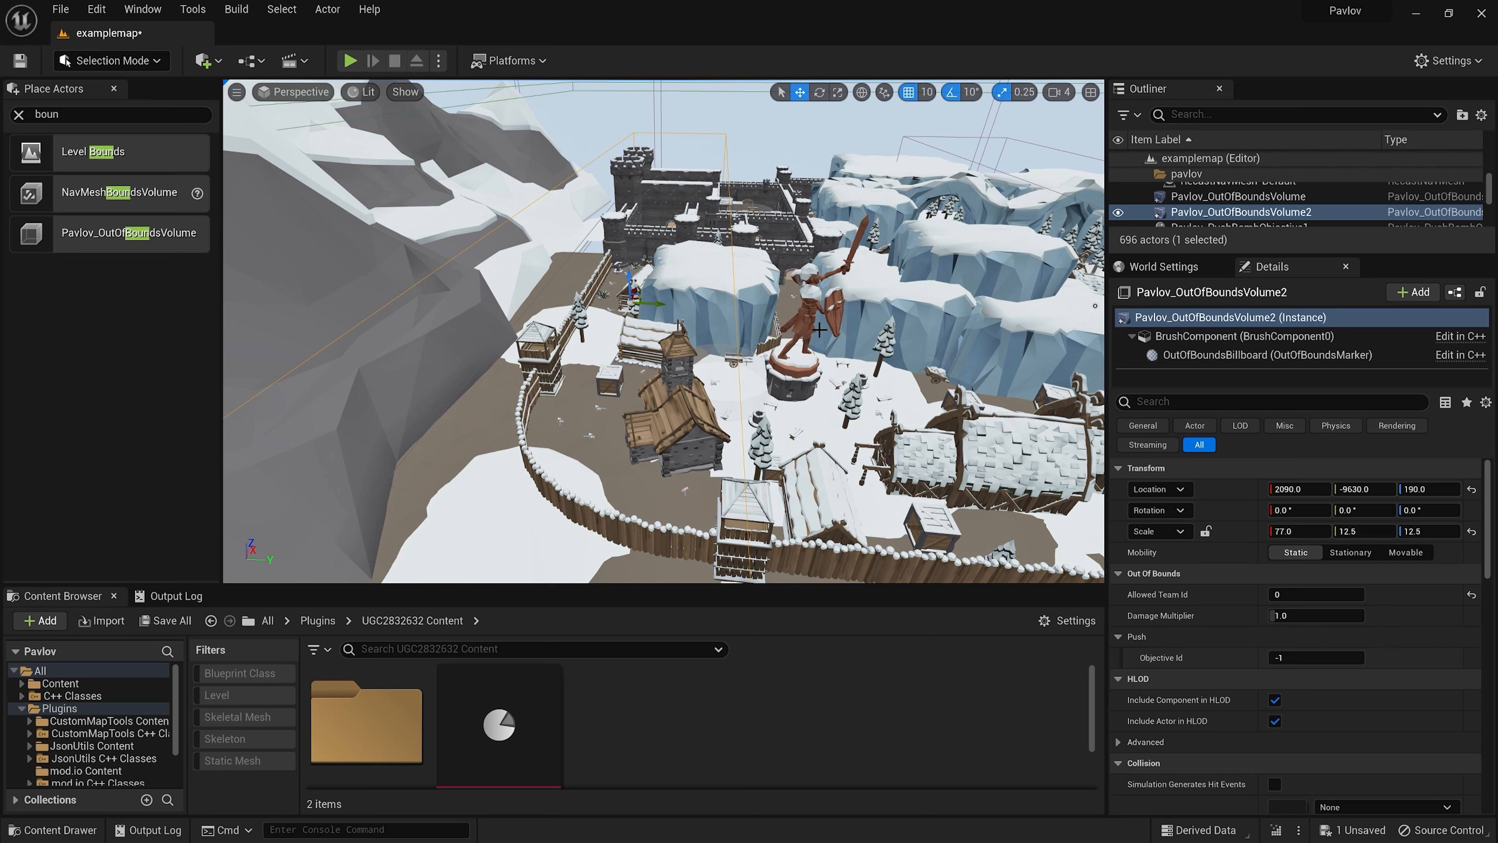
{"action": "scroll", "coordinate": [713, 327], "scroll_direction": "down", "scroll_amount": 5}
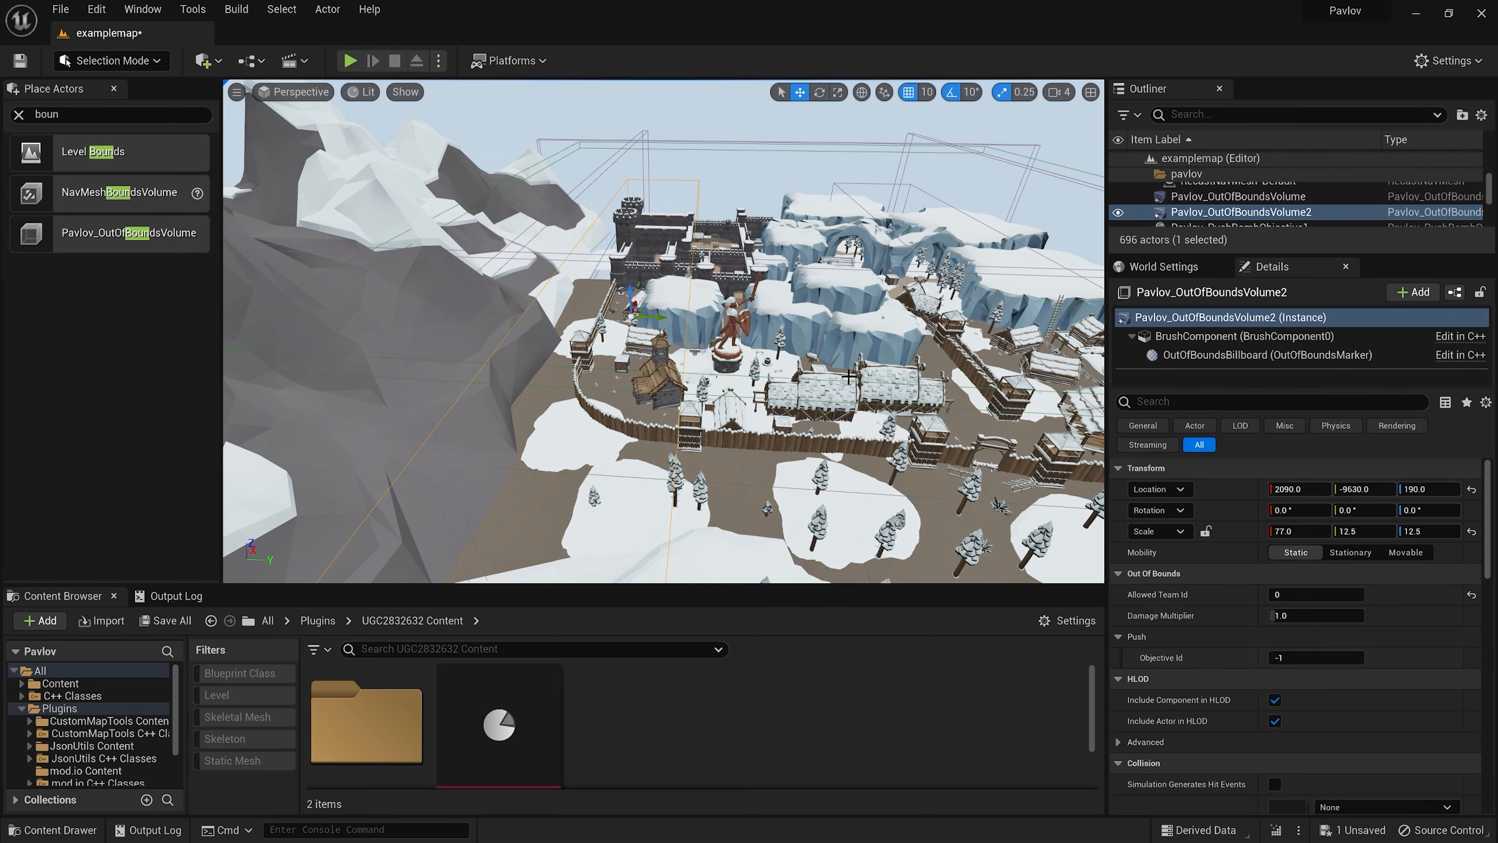
{"action": "scroll", "coordinate": [676, 315], "scroll_direction": "up", "scroll_amount": 3}
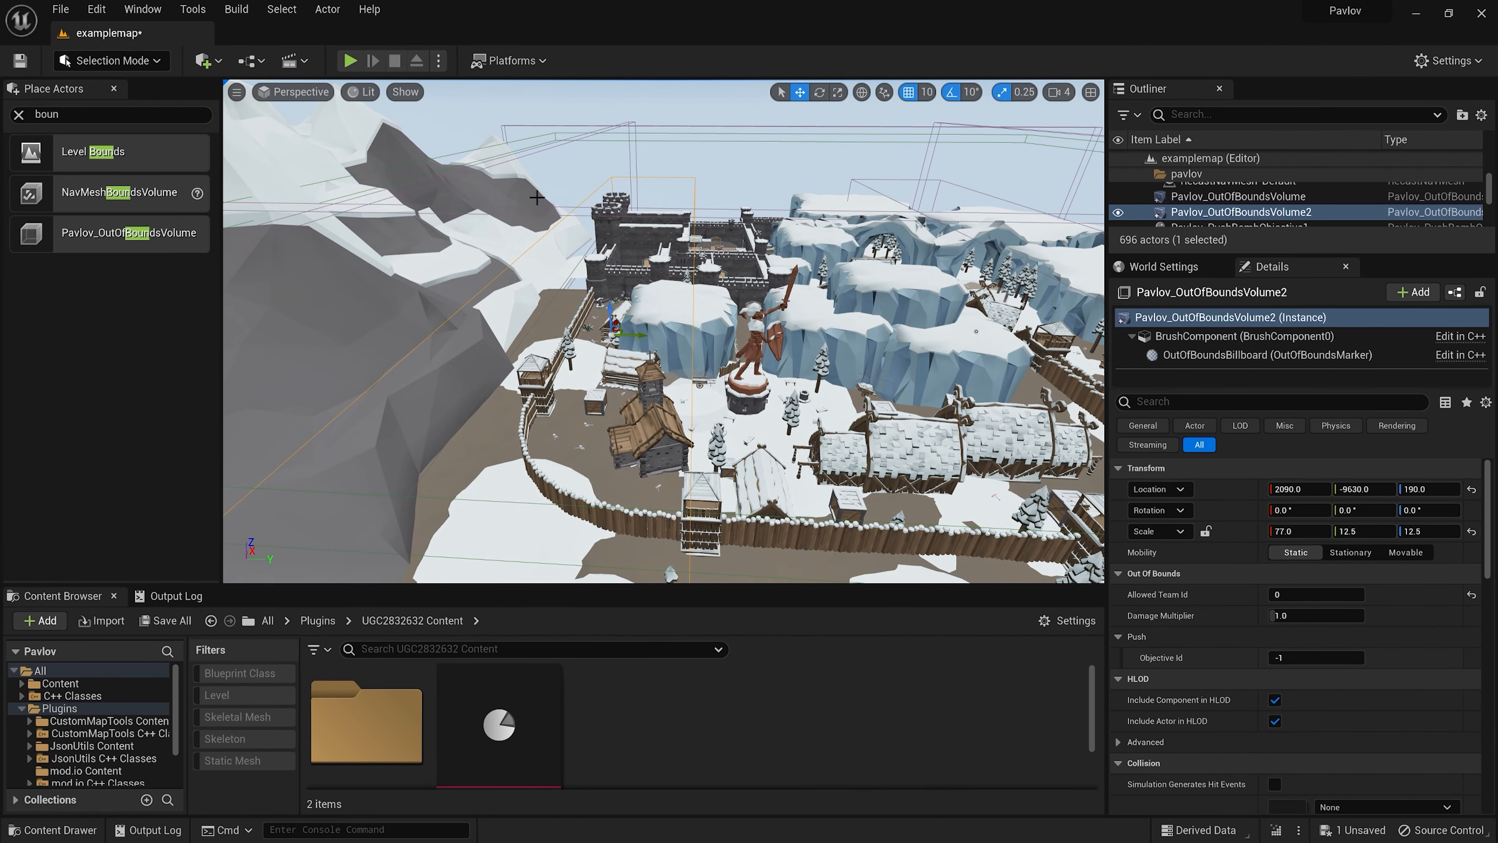
{"action": "key", "text": "d"}
{"action": "right_click_drag", "start_coordinate": [750, 426], "coordinate": [732, 424]}
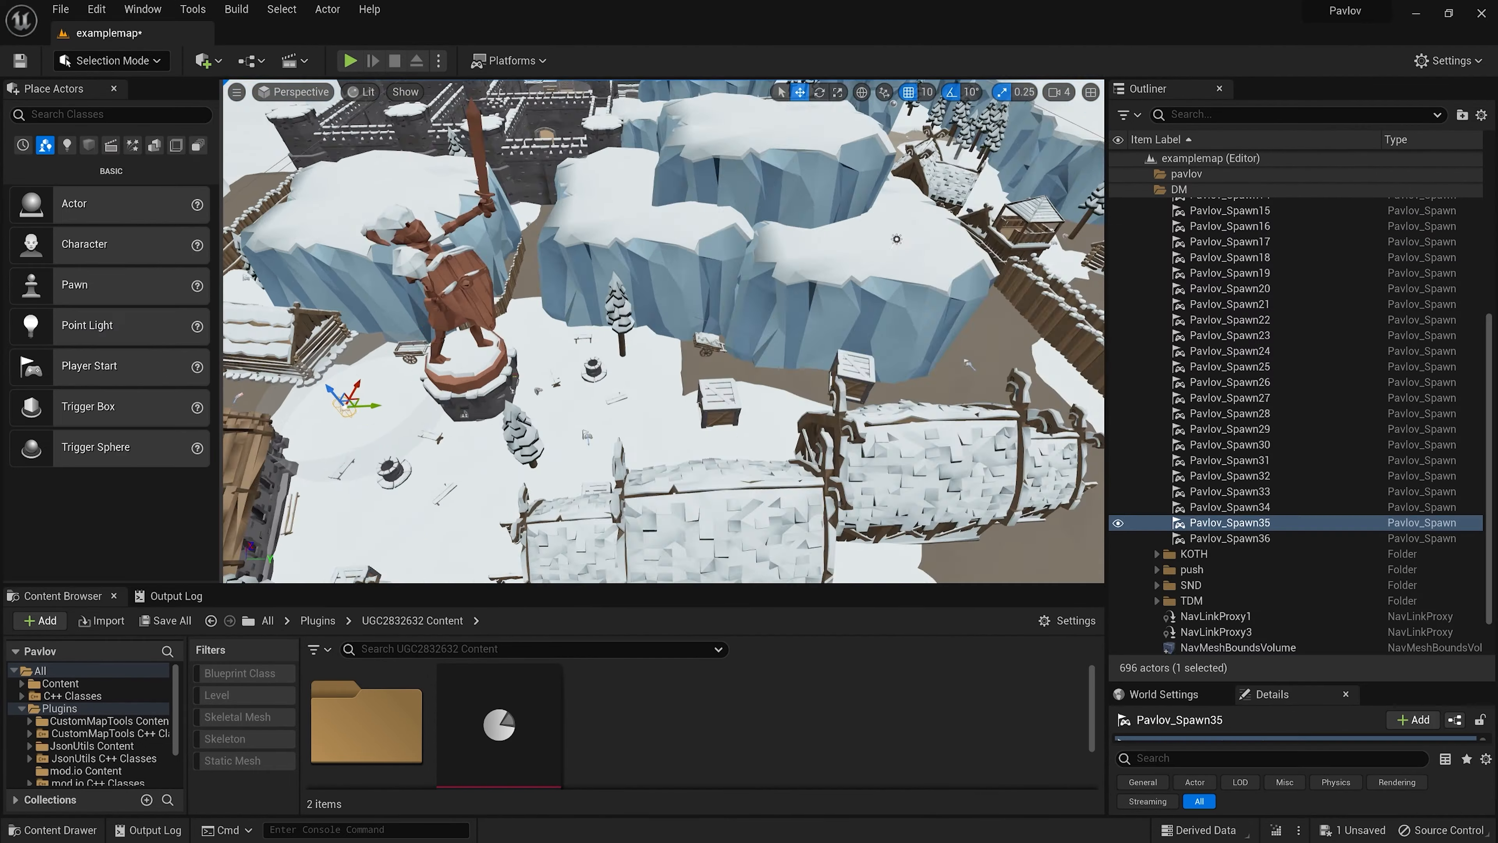
- Select the small round stone prop SM_Prop_Statue_Base_01_Snow2 between the benches near the warrior statue
{"action": "right_click_drag", "start_coordinate": [709, 382], "coordinate": [709, 382]}
{"action": "key", "text": "s"}
{"action": "right_click_drag", "start_coordinate": [716, 395], "coordinate": [809, 435]}
{"action": "key", "text": "w"}
{"action": "key", "text": "w"}
{"action": "key", "text": "s"}
{"action": "key", "text": "a"}
{"action": "key", "text": "d"}
{"action": "key", "text": "s"}
{"action": "left_click", "coordinate": [771, 342]}
{"action": "key", "text": "w"}
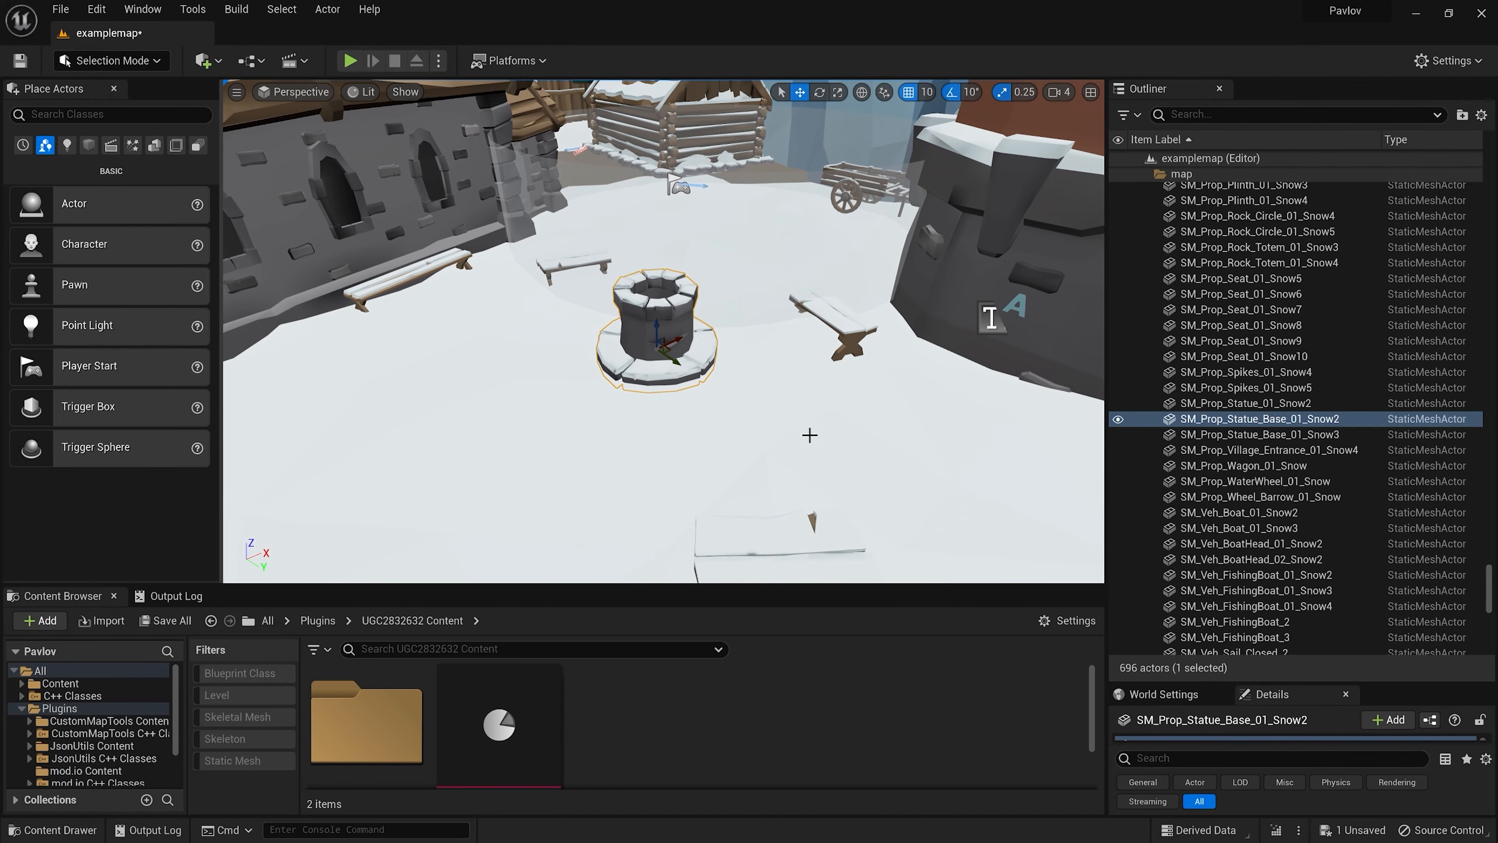
- Give the actor's properties more room and filter them by "tag" to inspect the stone prop's Component Tags
{"action": "left_click_drag", "start_coordinate": [1271, 684], "coordinate": [1272, 220]}
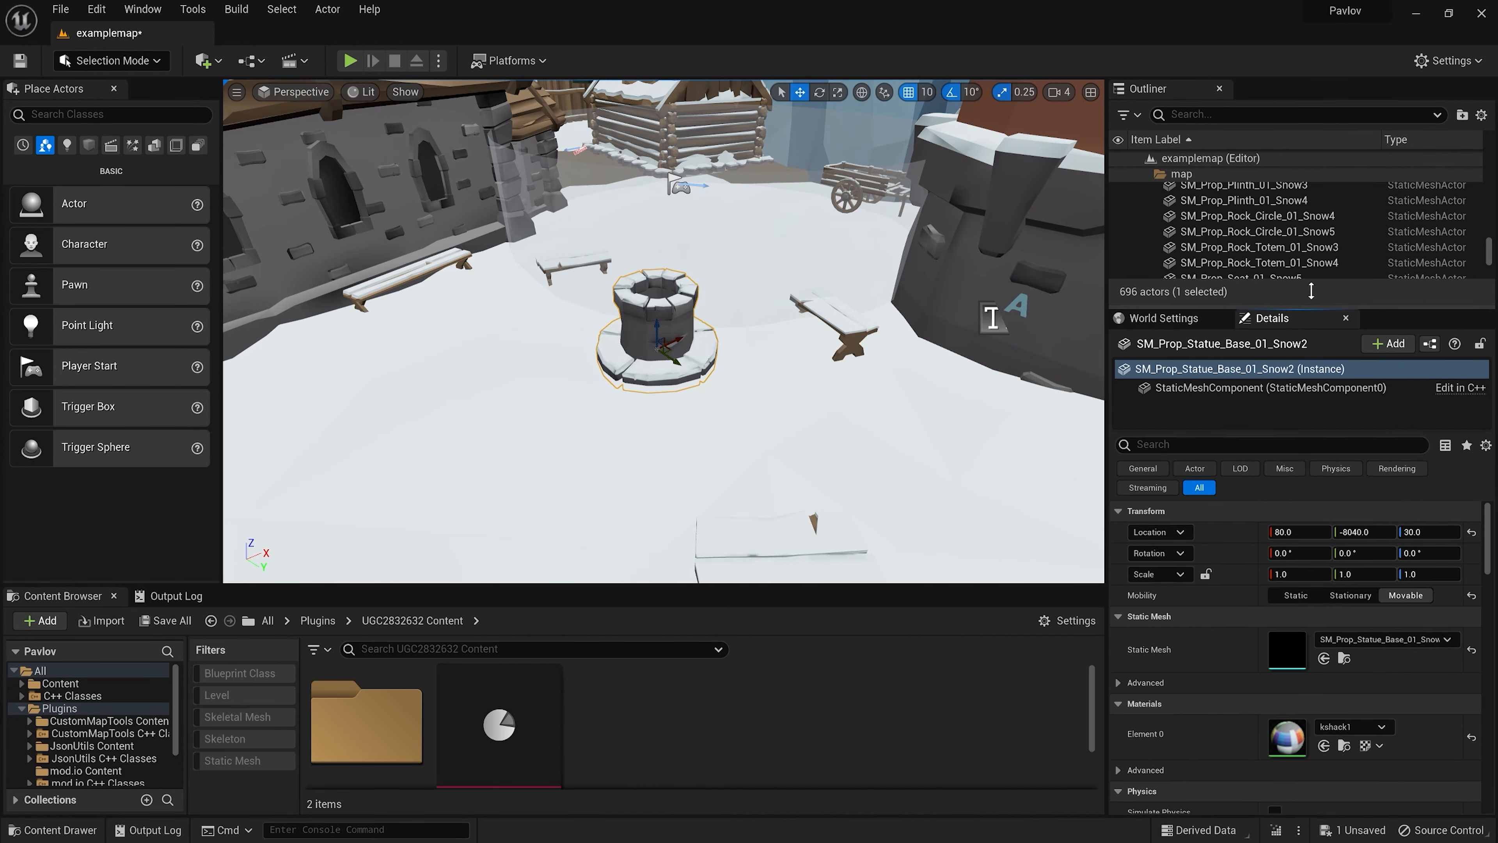
{"action": "scroll", "coordinate": [1261, 648], "scroll_direction": "down", "scroll_amount": 5}
{"action": "left_click", "coordinate": [1116, 544]}
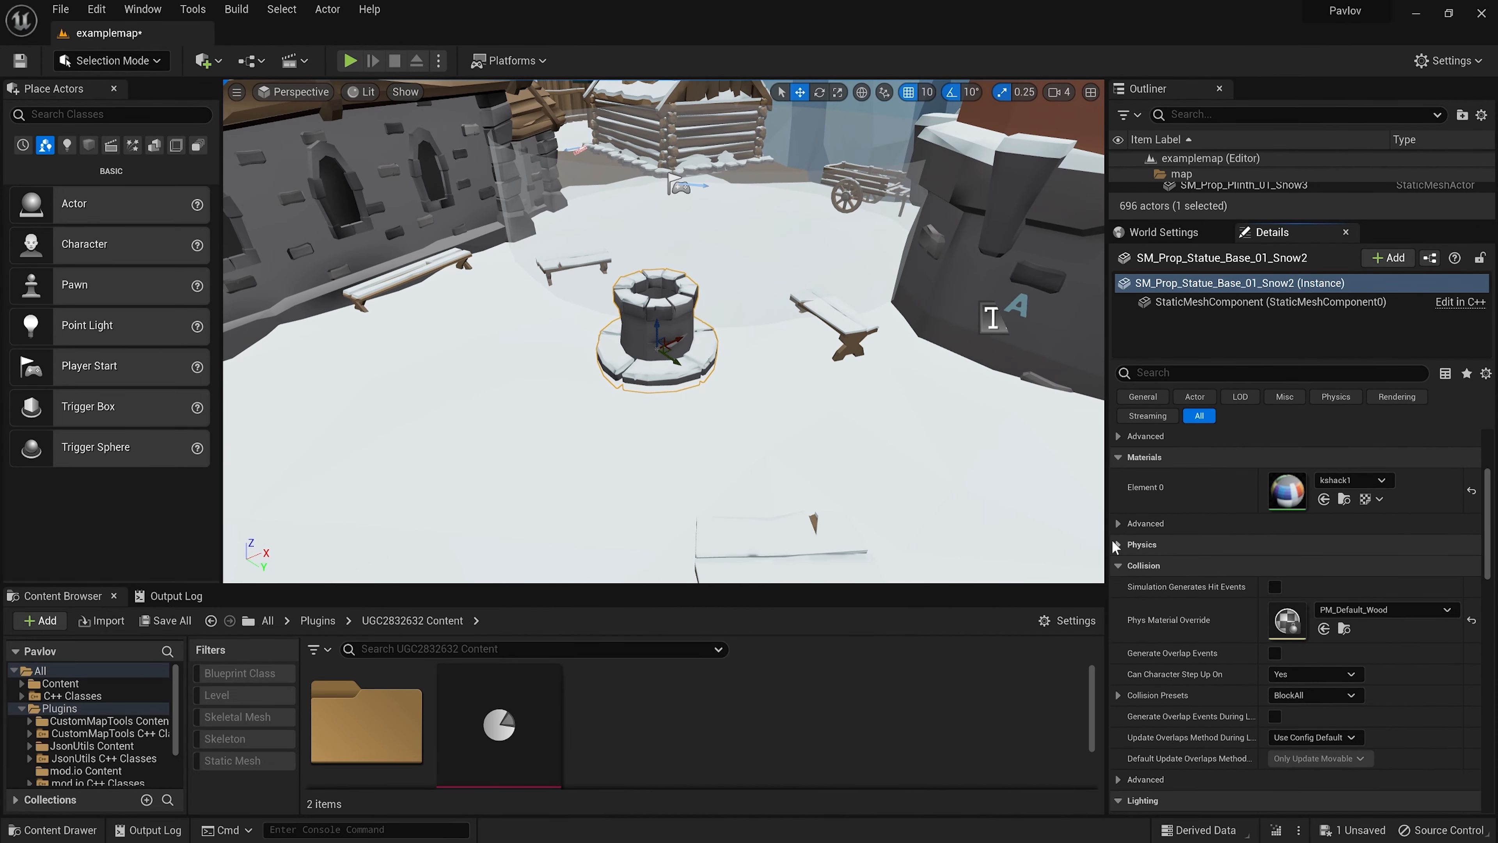
{"action": "left_click", "coordinate": [1117, 566]}
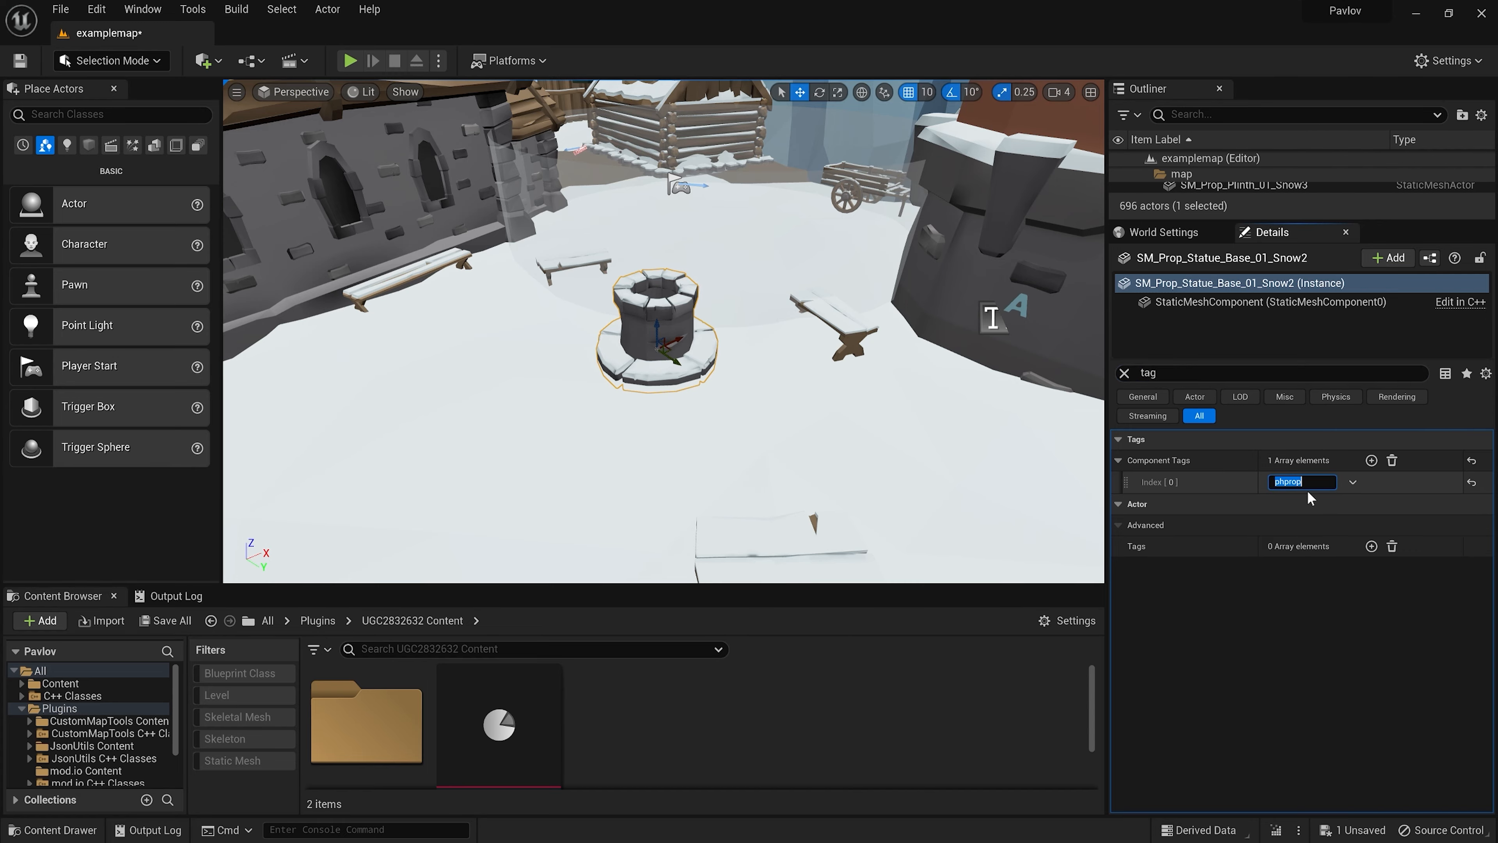
{"action": "mouse_move", "coordinate": [782, 395]}
{"action": "right_mouse_down"}
{"action": "mouse_move", "coordinate": [782, 442]}
{"action": "mouse_move", "coordinate": [783, 413]}
{"action": "mouse_move", "coordinate": [761, 395]}
{"action": "right_mouse_up"}
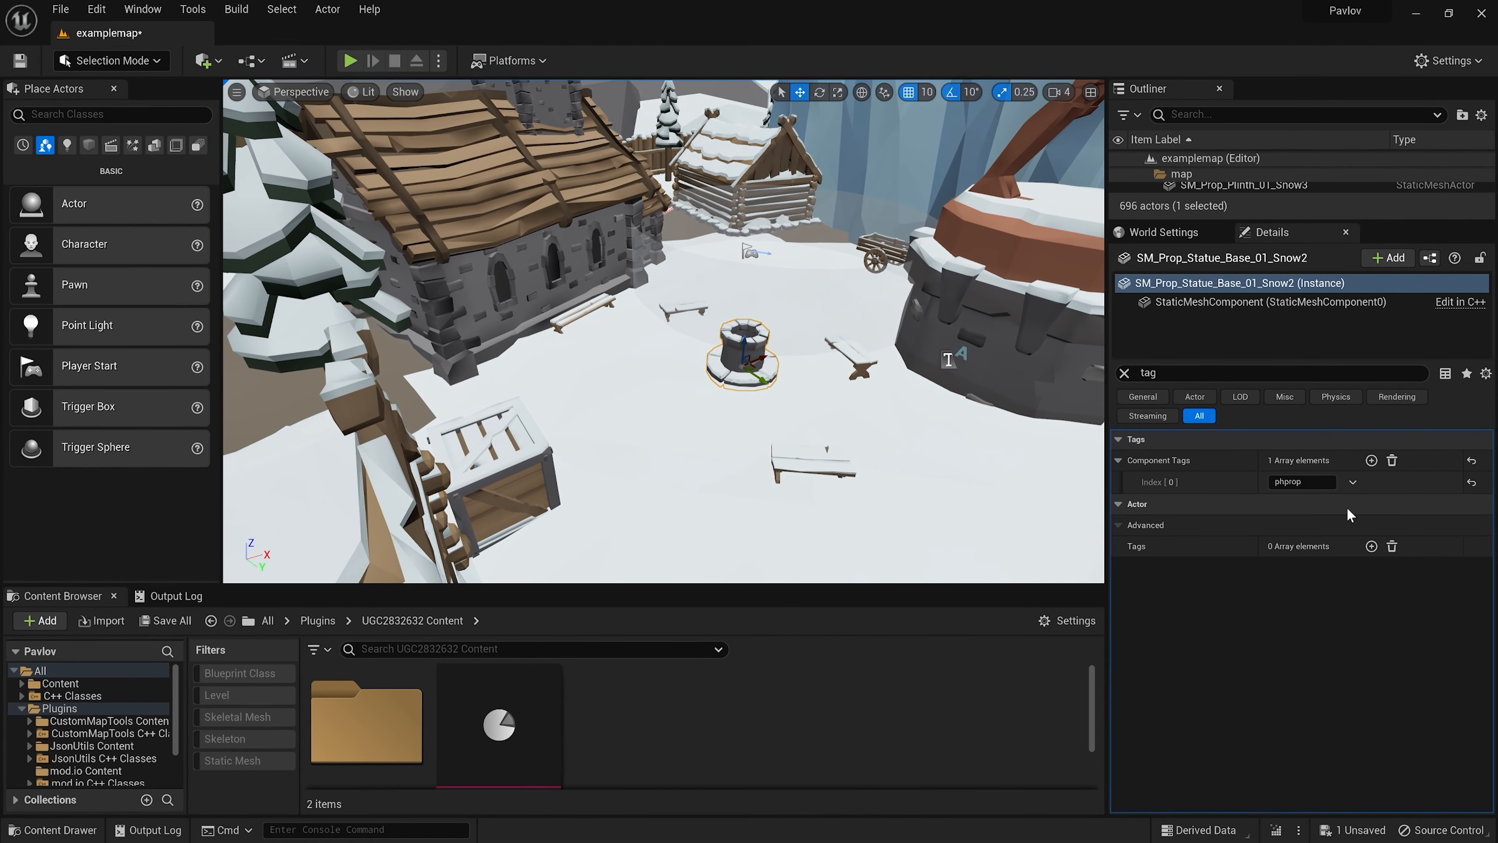
{"action": "left_click", "coordinate": [1297, 481]}
- Check the Component Tags of the benches and other props around the warrior statue
{"action": "left_click", "coordinate": [500, 457]}
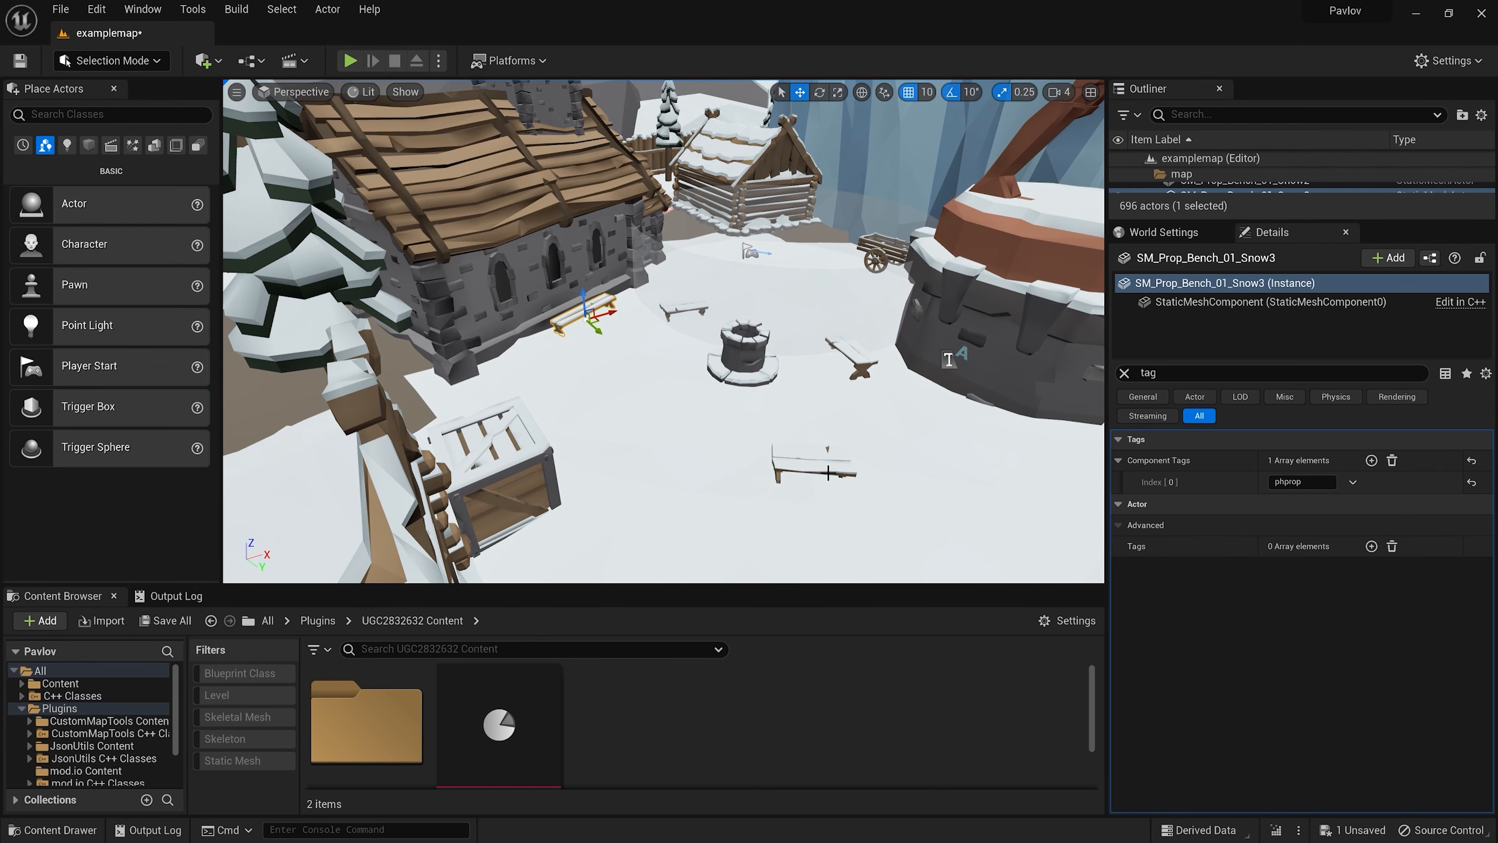
{"action": "left_click", "coordinate": [839, 332]}
{"action": "right_click_drag", "start_coordinate": [839, 332], "coordinate": [944, 317]}
{"action": "left_click", "coordinate": [1002, 389]}
{"action": "key", "text": "w"}
{"action": "right_click_drag", "start_coordinate": [984, 391], "coordinate": [903, 407]}
{"action": "right_click_drag", "start_coordinate": [722, 504], "coordinate": [607, 460]}
{"action": "key", "text": "w"}
{"action": "key", "text": "w"}
- Add a component tag "phprop" to the wooden fence SM_Prop_Fence_Wood_01_Snow12 near the castle passage
{"action": "left_click", "coordinate": [579, 327]}
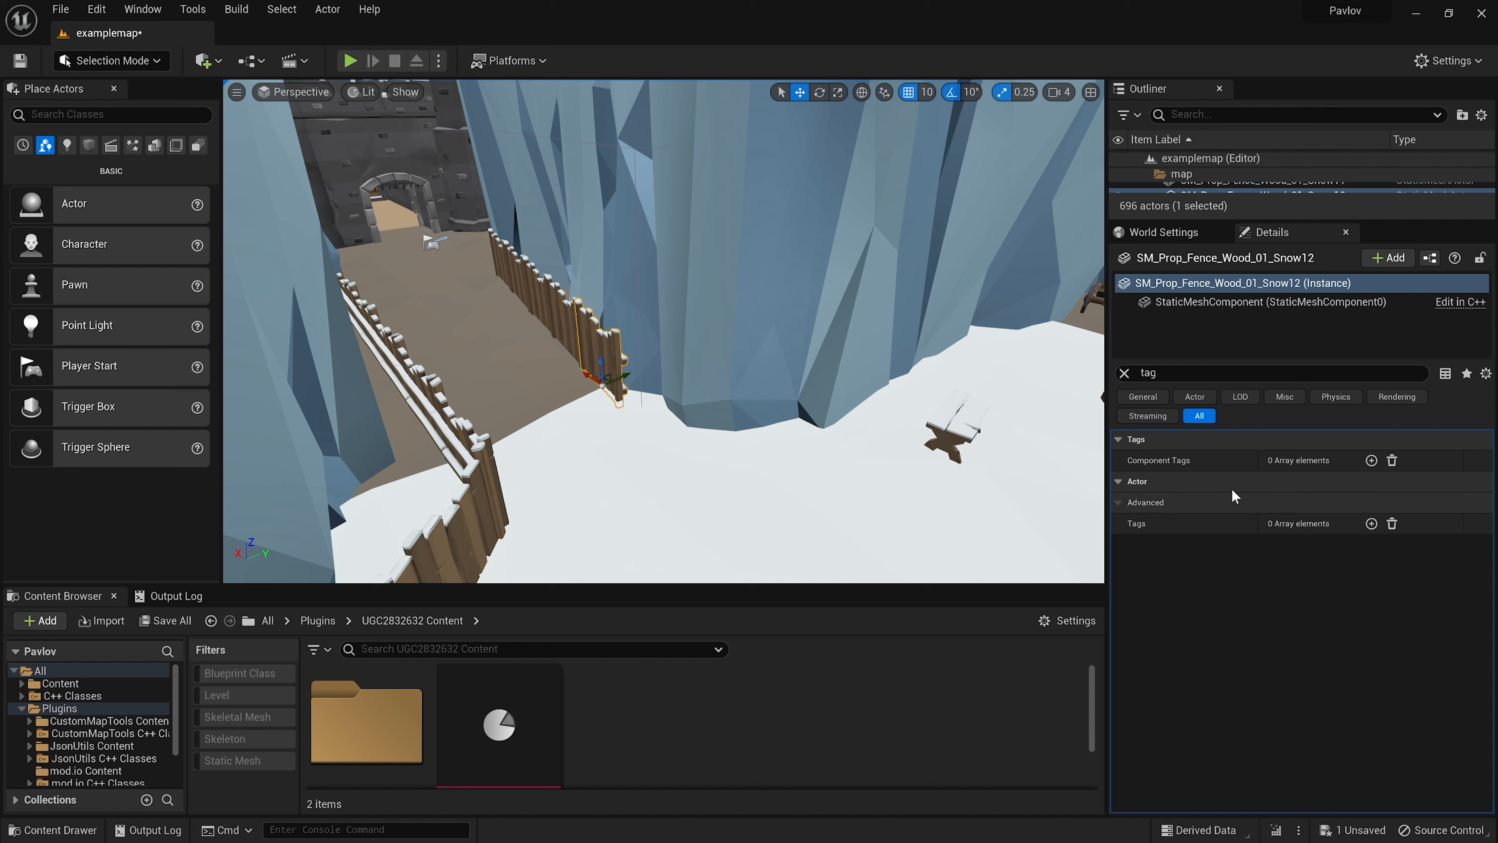
{"action": "left_click", "coordinate": [1371, 461]}
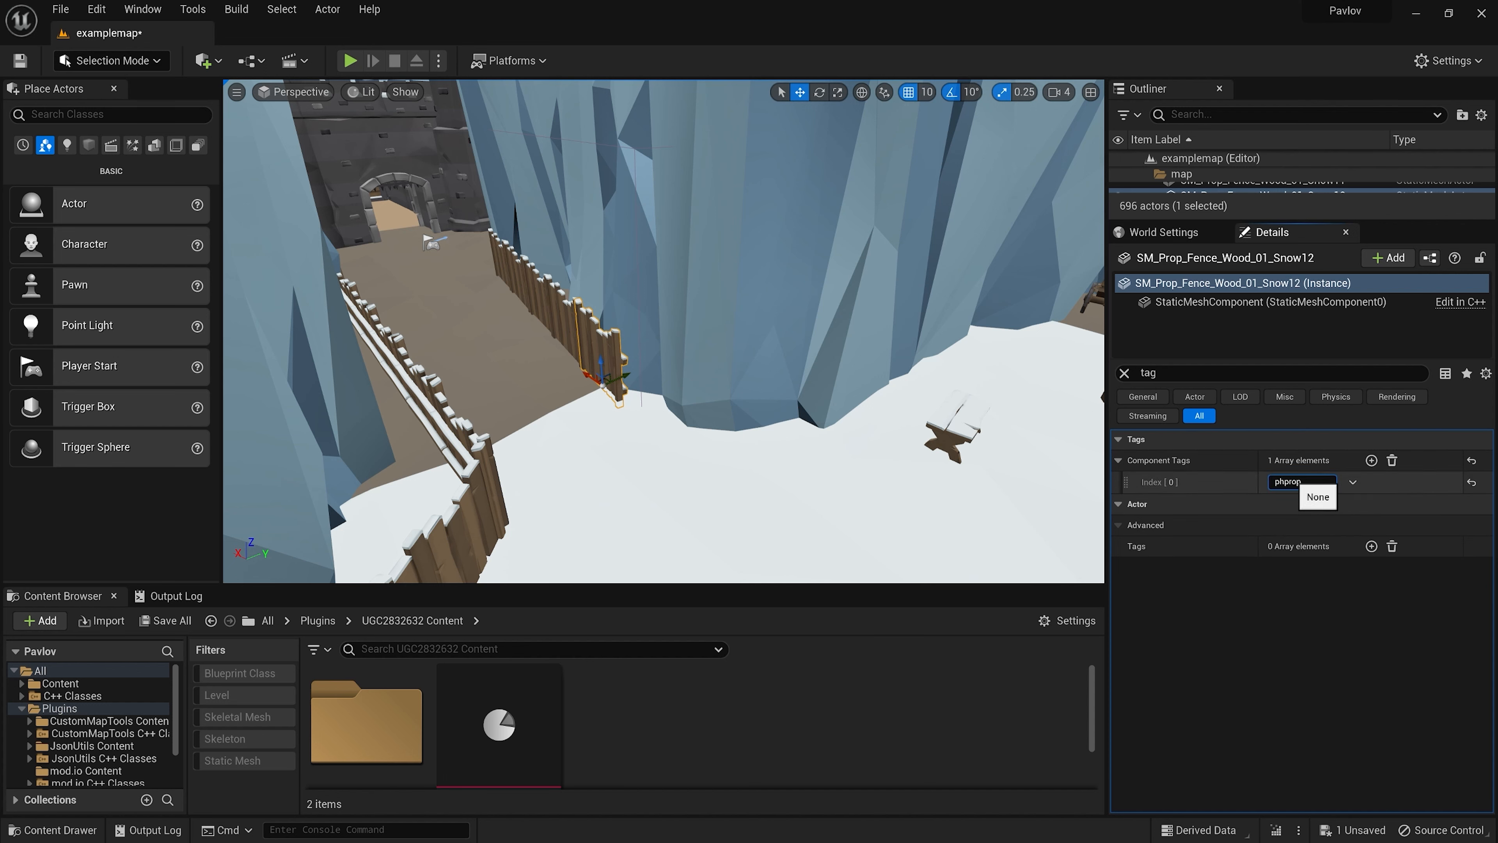
{"action": "right_click_drag", "start_coordinate": [750, 502], "coordinate": [531, 519]}
{"action": "key", "text": "w"}
{"action": "key", "text": "s"}
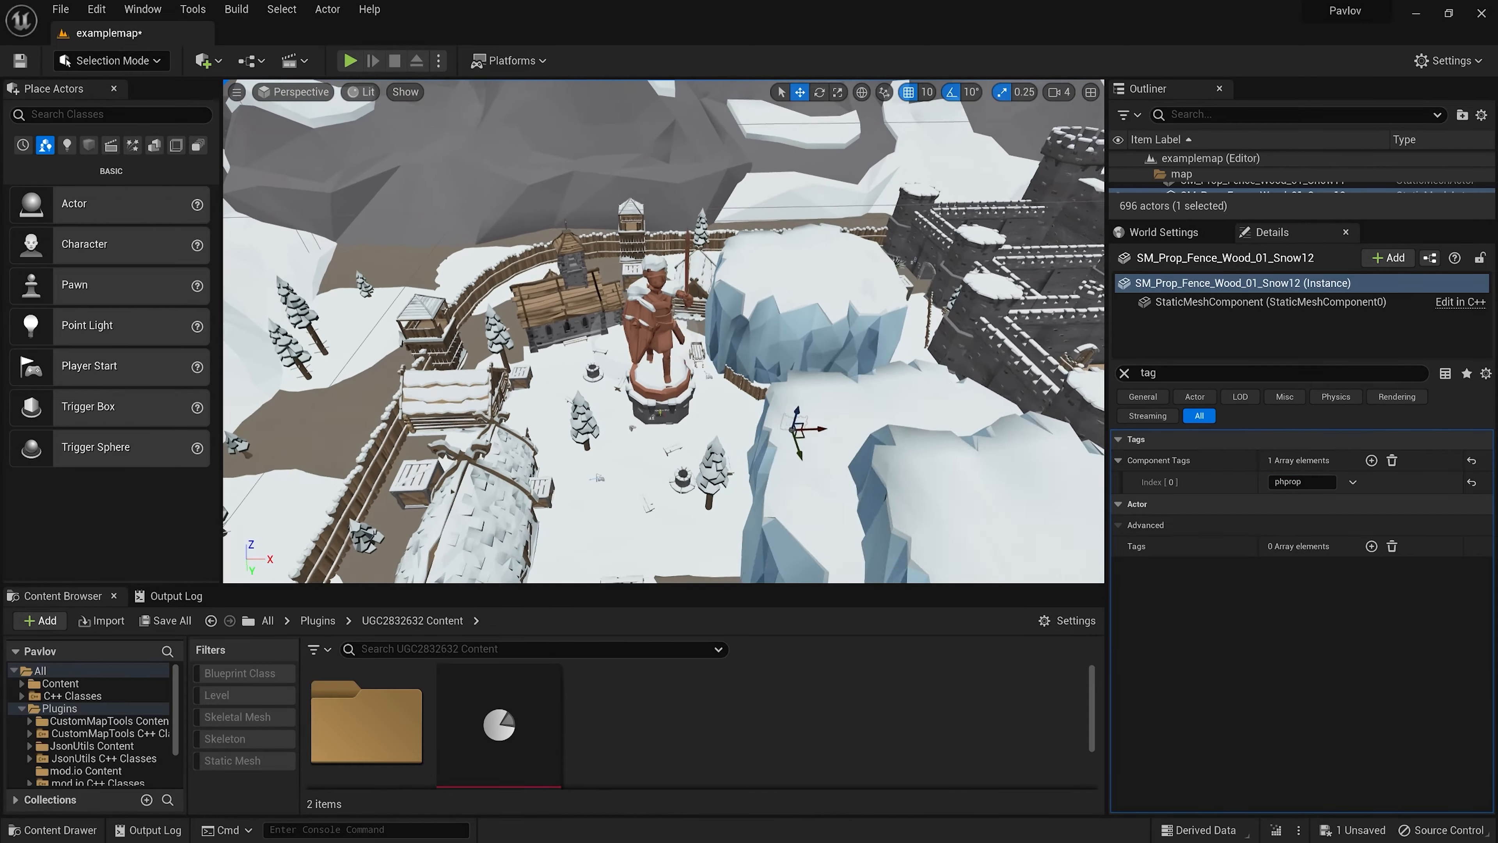
- Survey the village and check the tags of the KOTH objective and the seat SM_Prop_Seat_01_Snow6 near the statue
{"action": "key", "text": "d"}
{"action": "right_click_drag", "start_coordinate": [619, 430], "coordinate": [769, 419]}
{"action": "key", "text": "a"}
{"action": "right_click_drag", "start_coordinate": [676, 405], "coordinate": [624, 425]}
{"action": "key", "text": "w"}
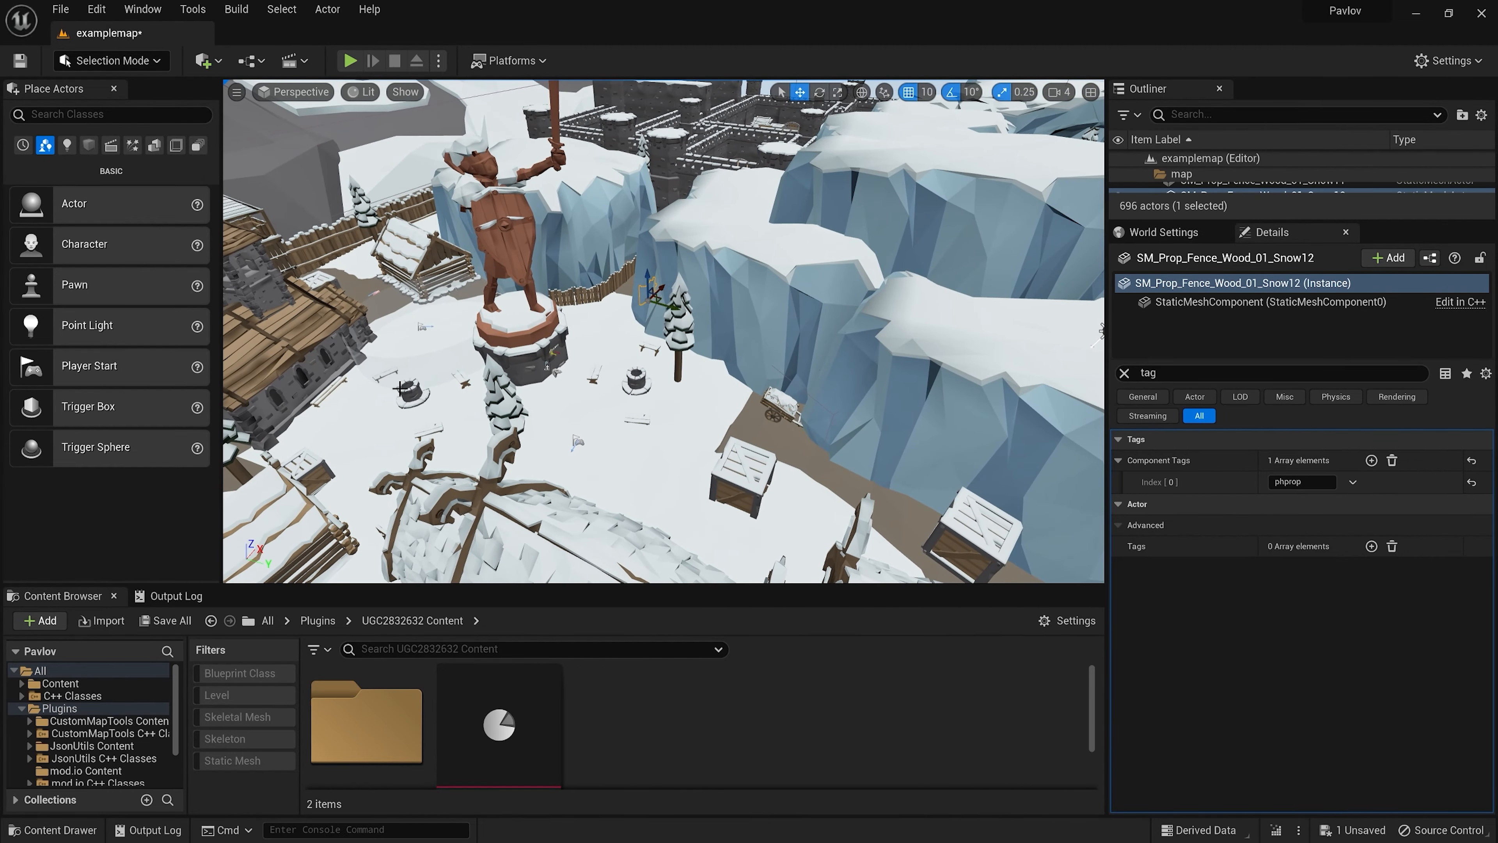
{"action": "left_click", "coordinate": [386, 372]}
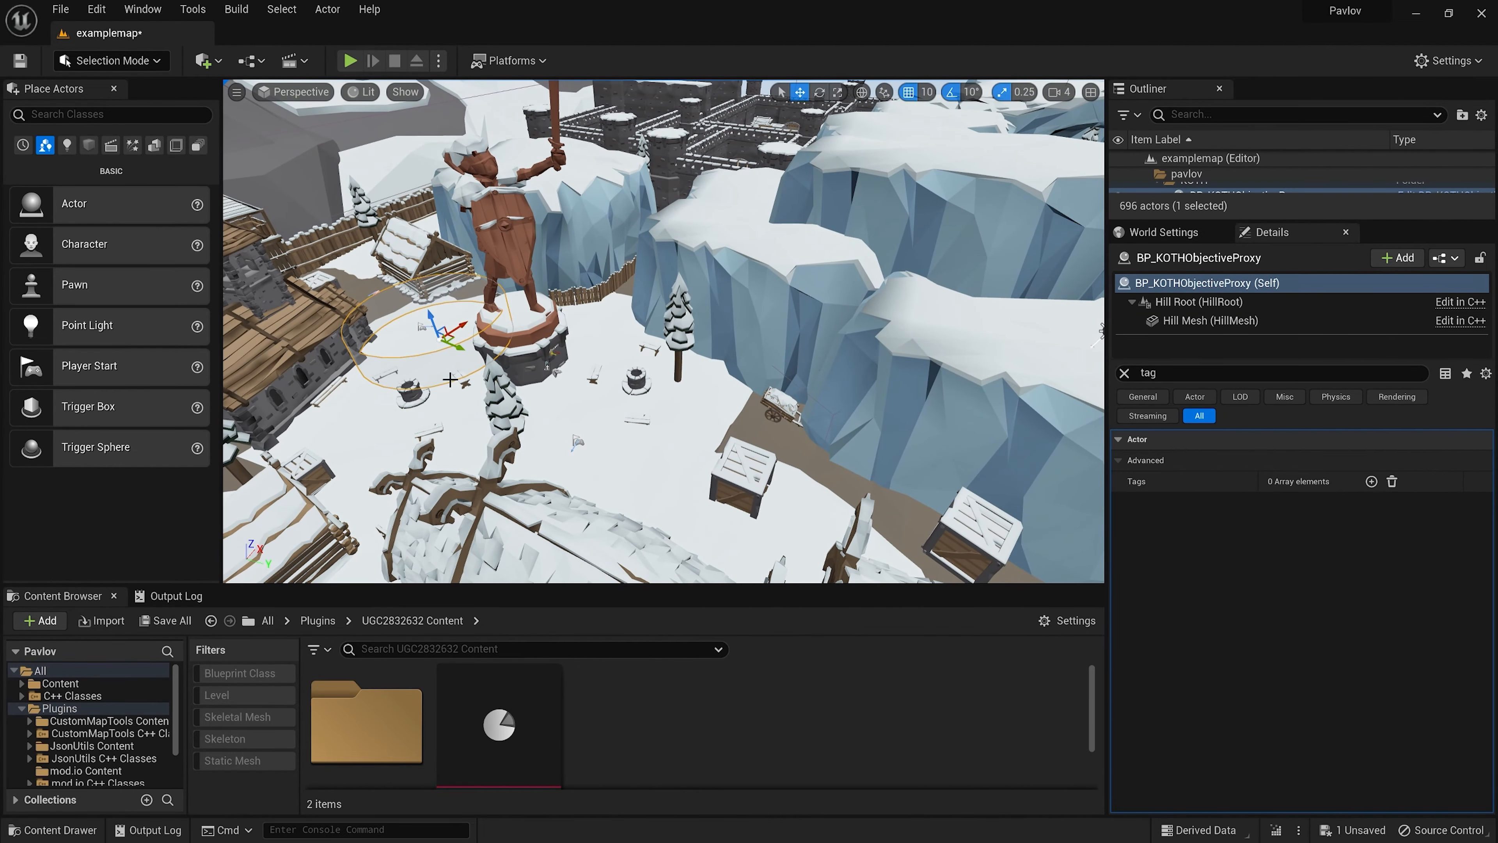
{"action": "left_click", "coordinate": [469, 390]}
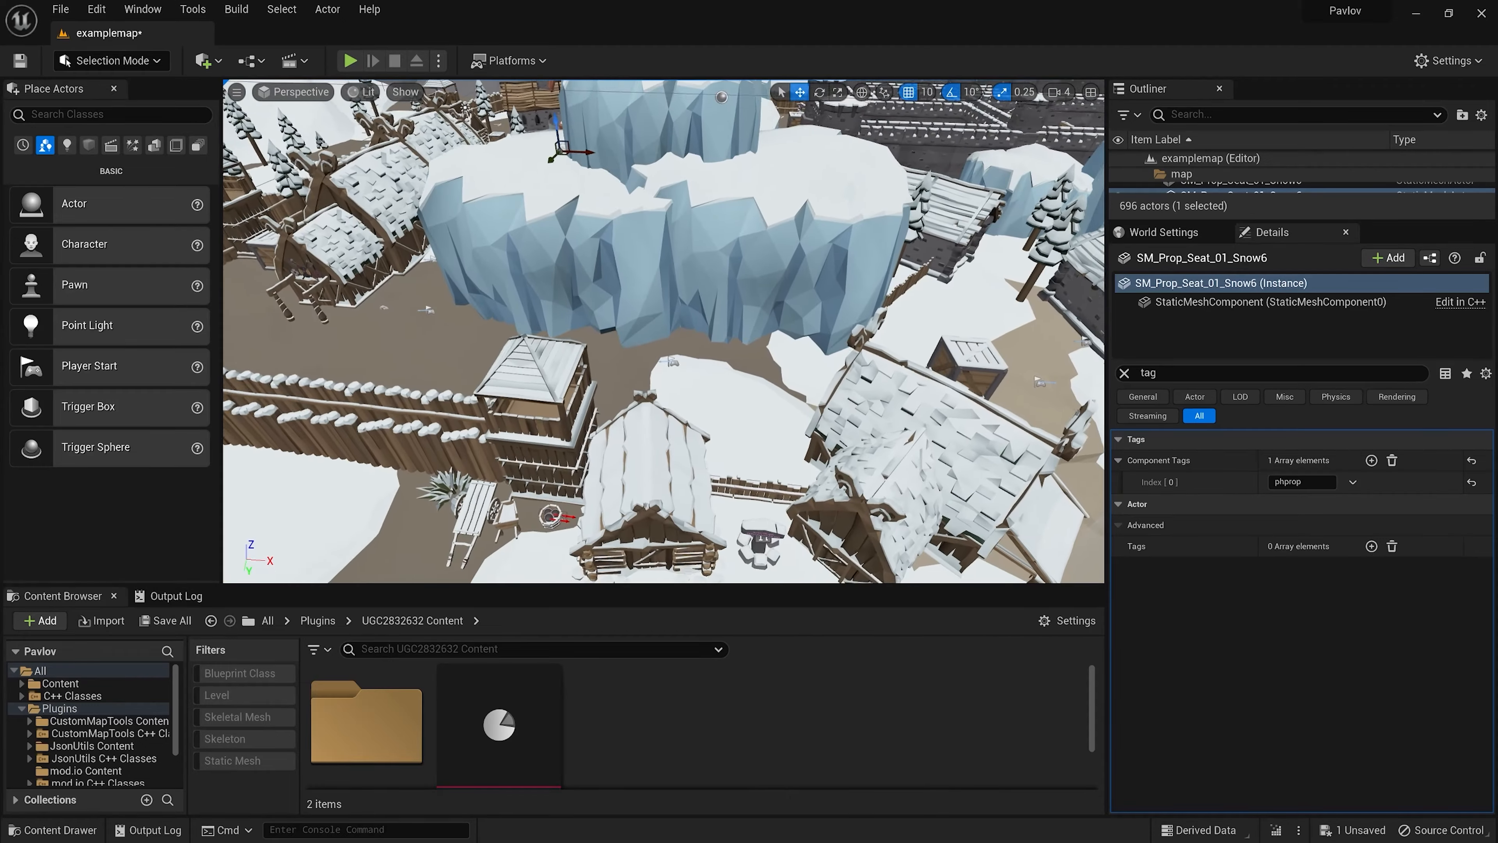
{"action": "right_click_drag", "start_coordinate": [575, 150], "coordinate": [554, 177]}
{"action": "mouse_move", "coordinate": [728, 413]}
{"action": "right_mouse_down"}
{"action": "mouse_move", "coordinate": [660, 407]}
{"action": "mouse_move", "coordinate": [728, 413]}
{"action": "right_mouse_up"}
{"action": "key", "text": "a"}
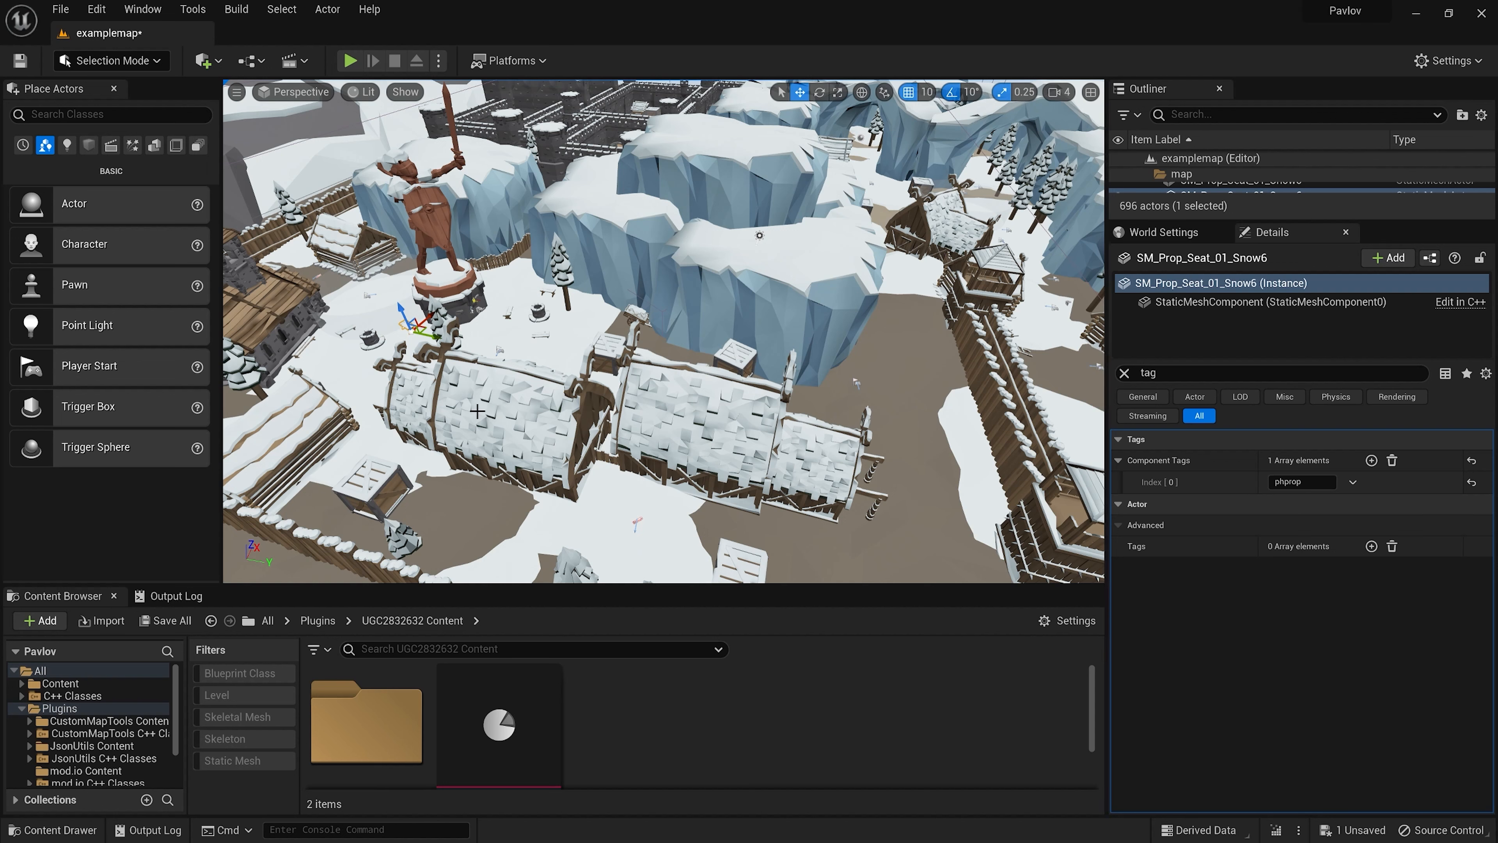
- Focus on the seat near the warrior statue and reselect the stone prop SM_Prop_Statue_Base_01_Snow2 beside it
{"action": "key", "text": "f"}
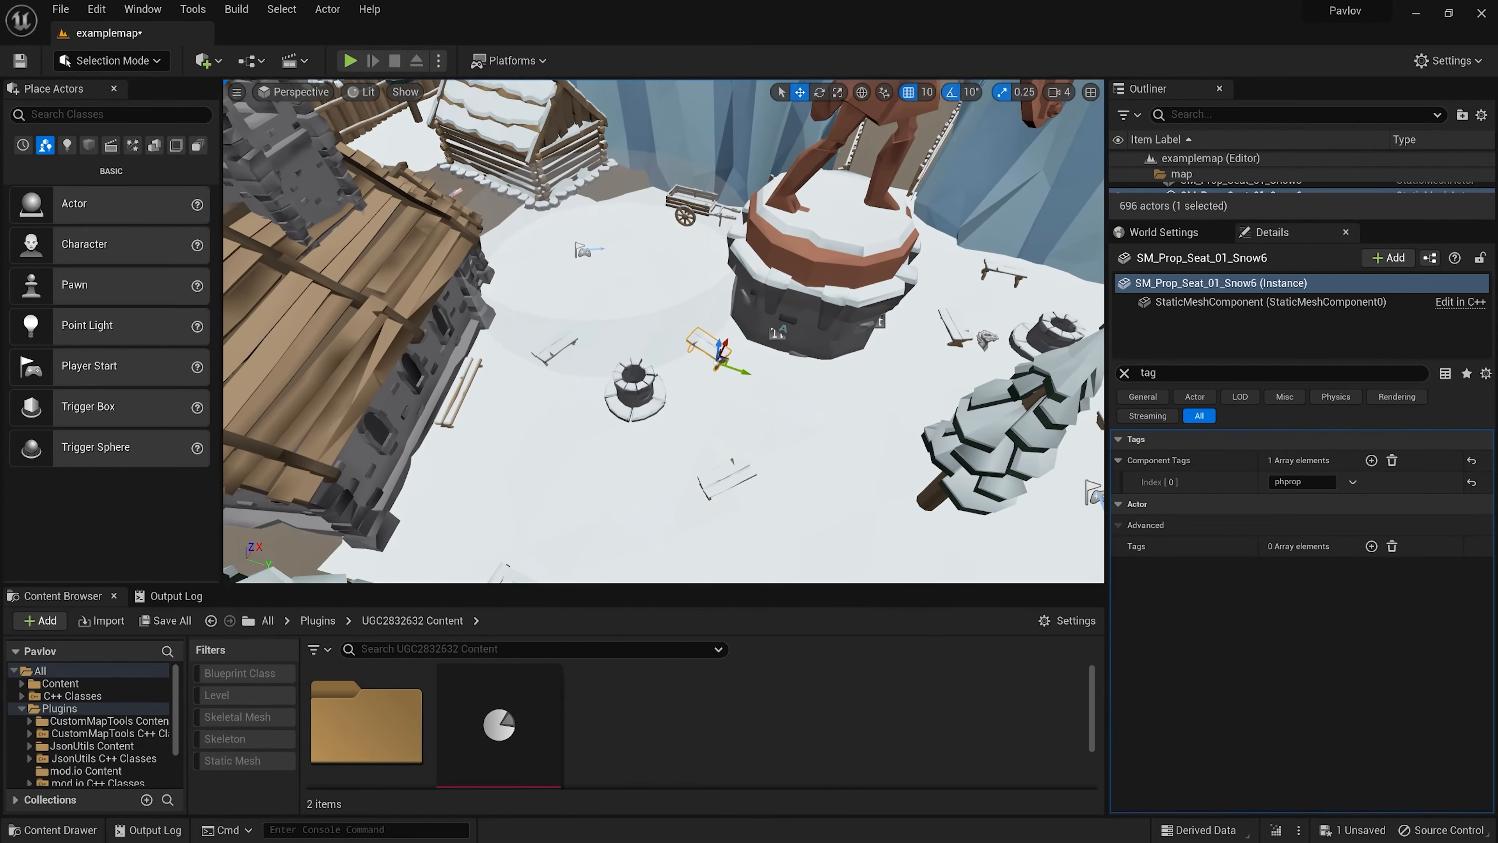
{"action": "left_click", "coordinate": [545, 303]}
{"action": "left_click", "coordinate": [637, 349]}
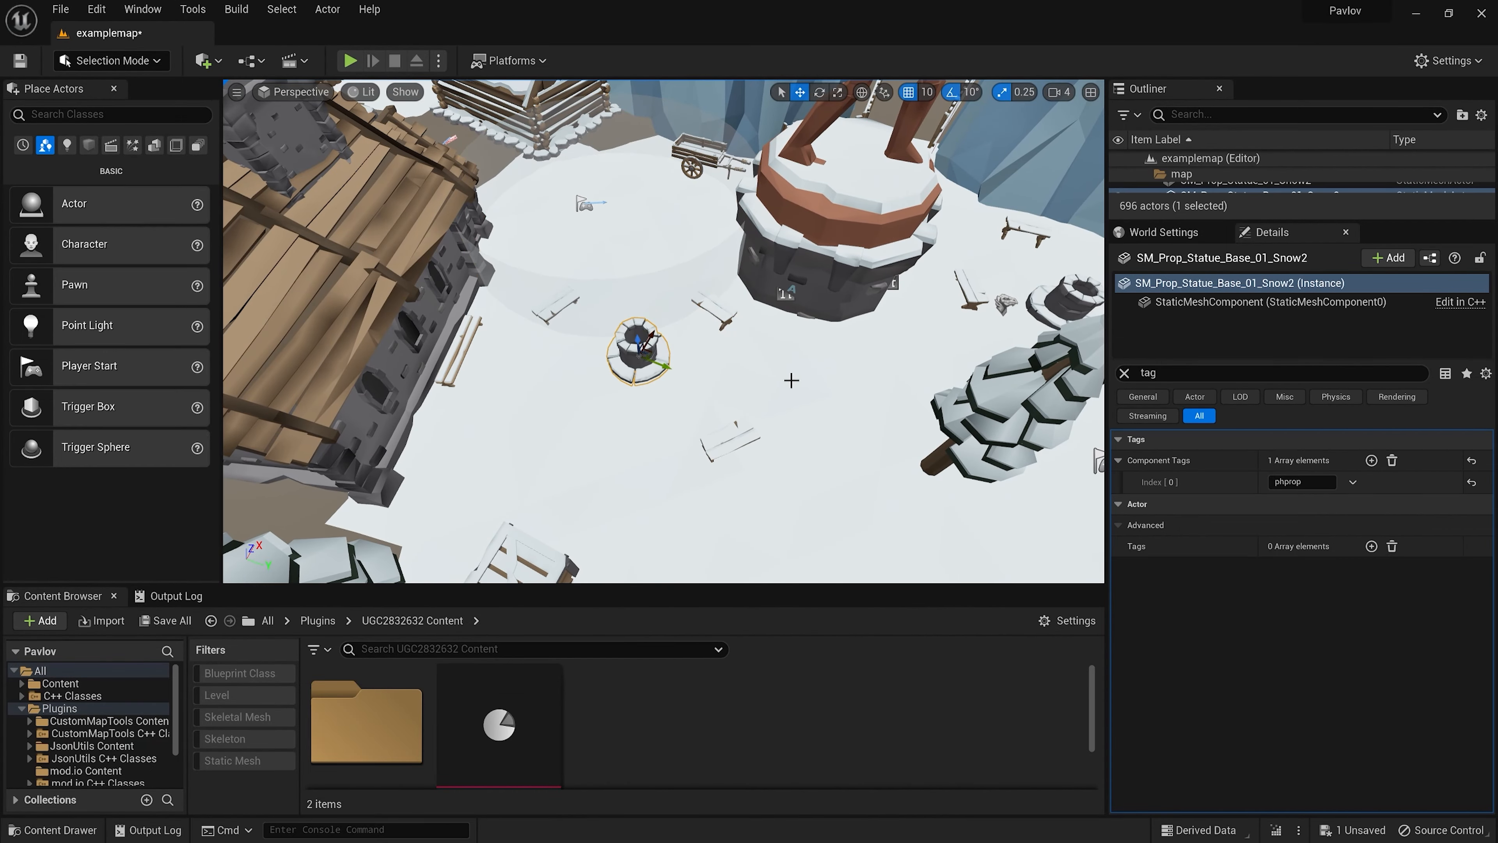
{"action": "right_click_drag", "start_coordinate": [790, 381], "coordinate": [654, 334]}
{"action": "key", "text": "w"}
{"action": "right_click_drag", "start_coordinate": [647, 453], "coordinate": [648, 454]}
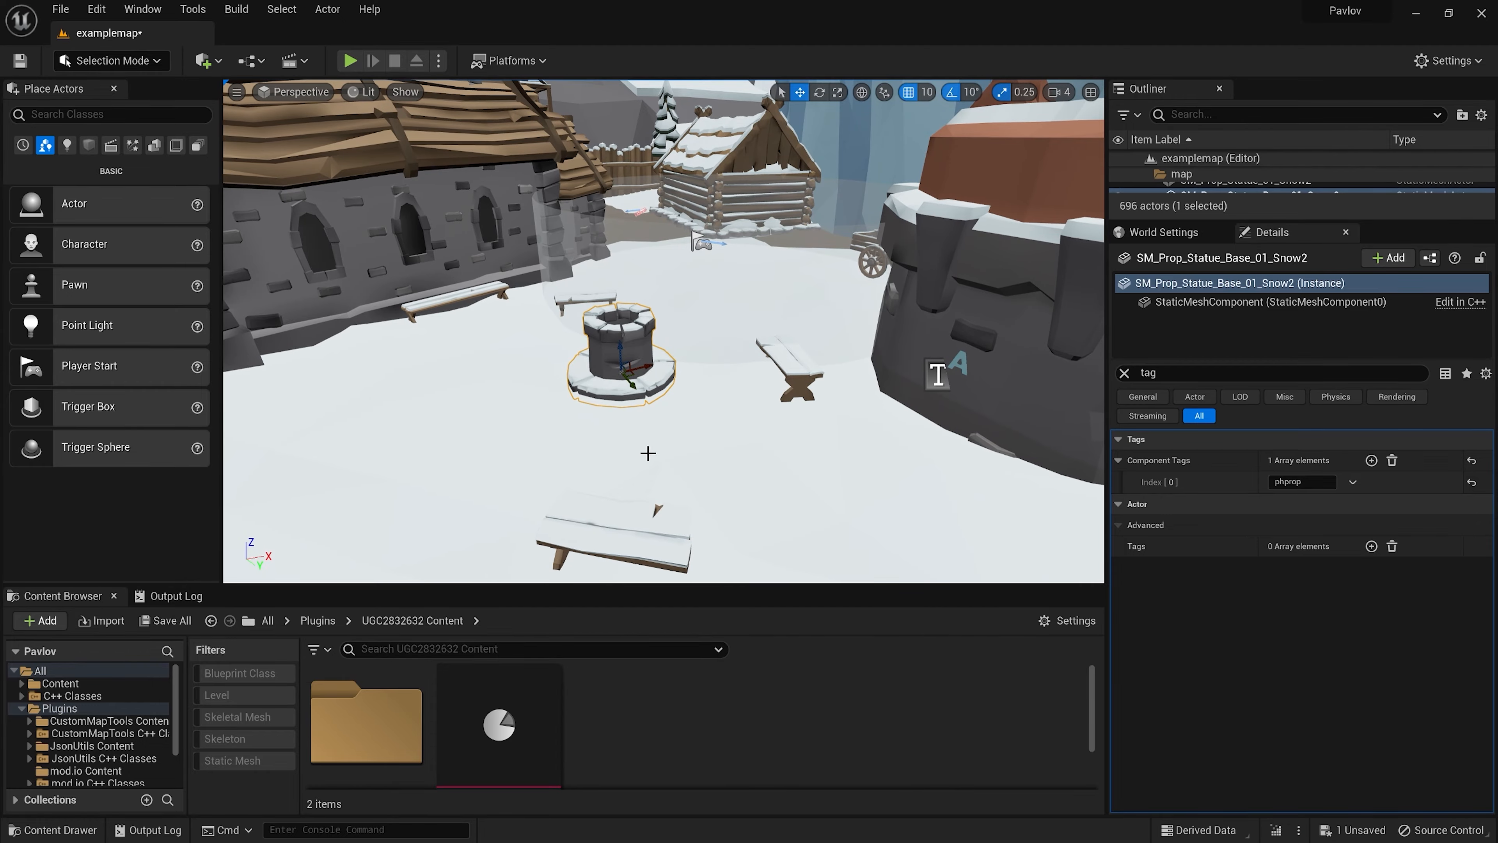
{"action": "key", "text": "s"}
{"action": "right_click_drag", "start_coordinate": [664, 380], "coordinate": [696, 389]}
{"action": "key", "text": "s"}
{"action": "key", "text": "w"}
{"action": "key", "text": "w"}
{"action": "key", "text": "s"}
- Find the BP_PropVolume actor with the search "prop" and place one on the round stone prop
{"action": "left_click", "coordinate": [85, 114]}
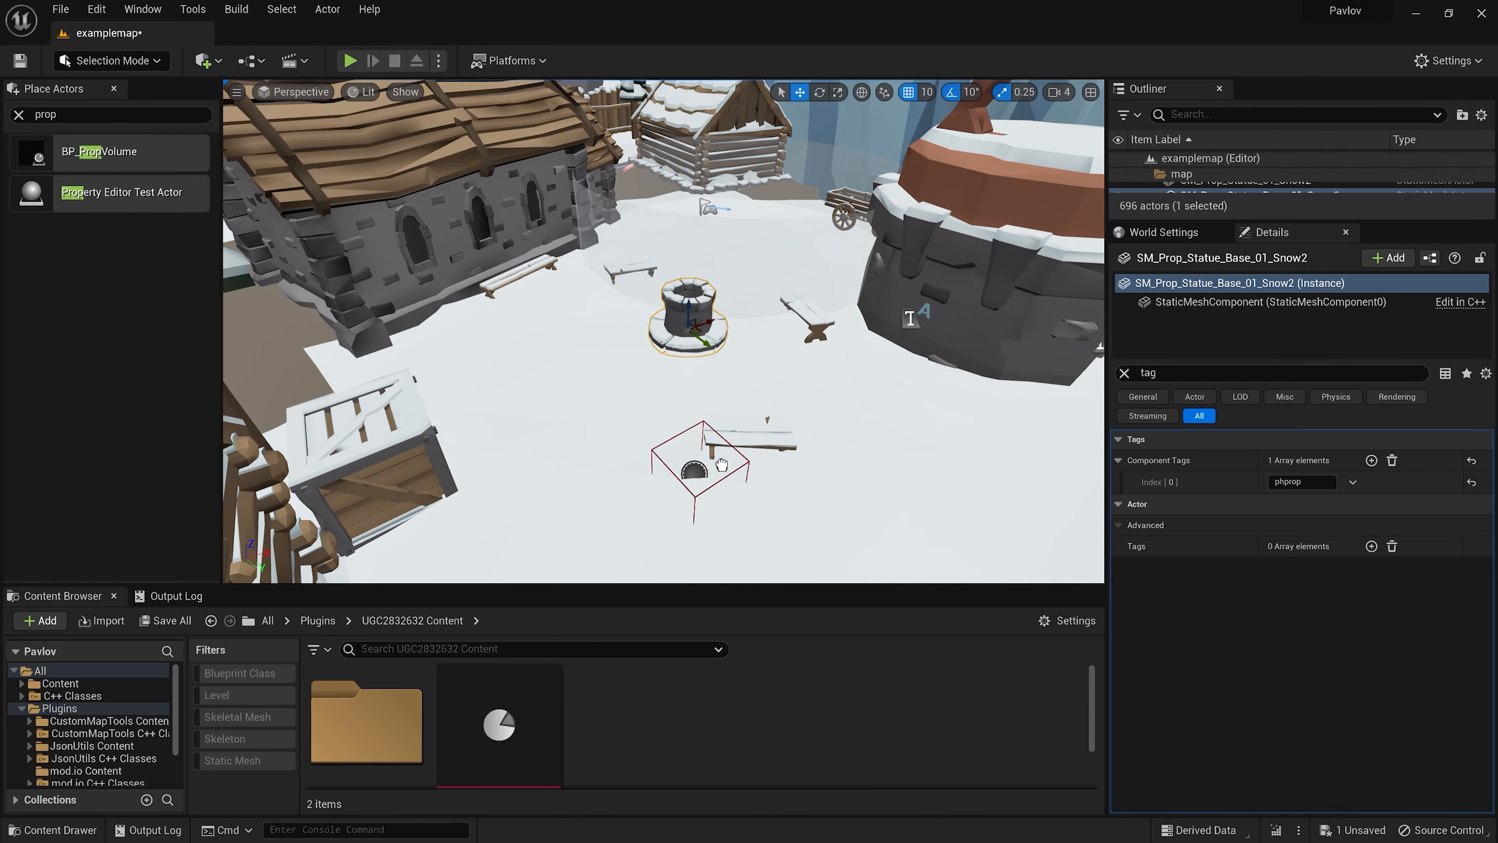
{"action": "left_click_drag", "start_coordinate": [686, 328], "coordinate": [686, 330]}
{"action": "key", "text": "w"}
{"action": "right_click_drag", "start_coordinate": [706, 425], "coordinate": [752, 361]}
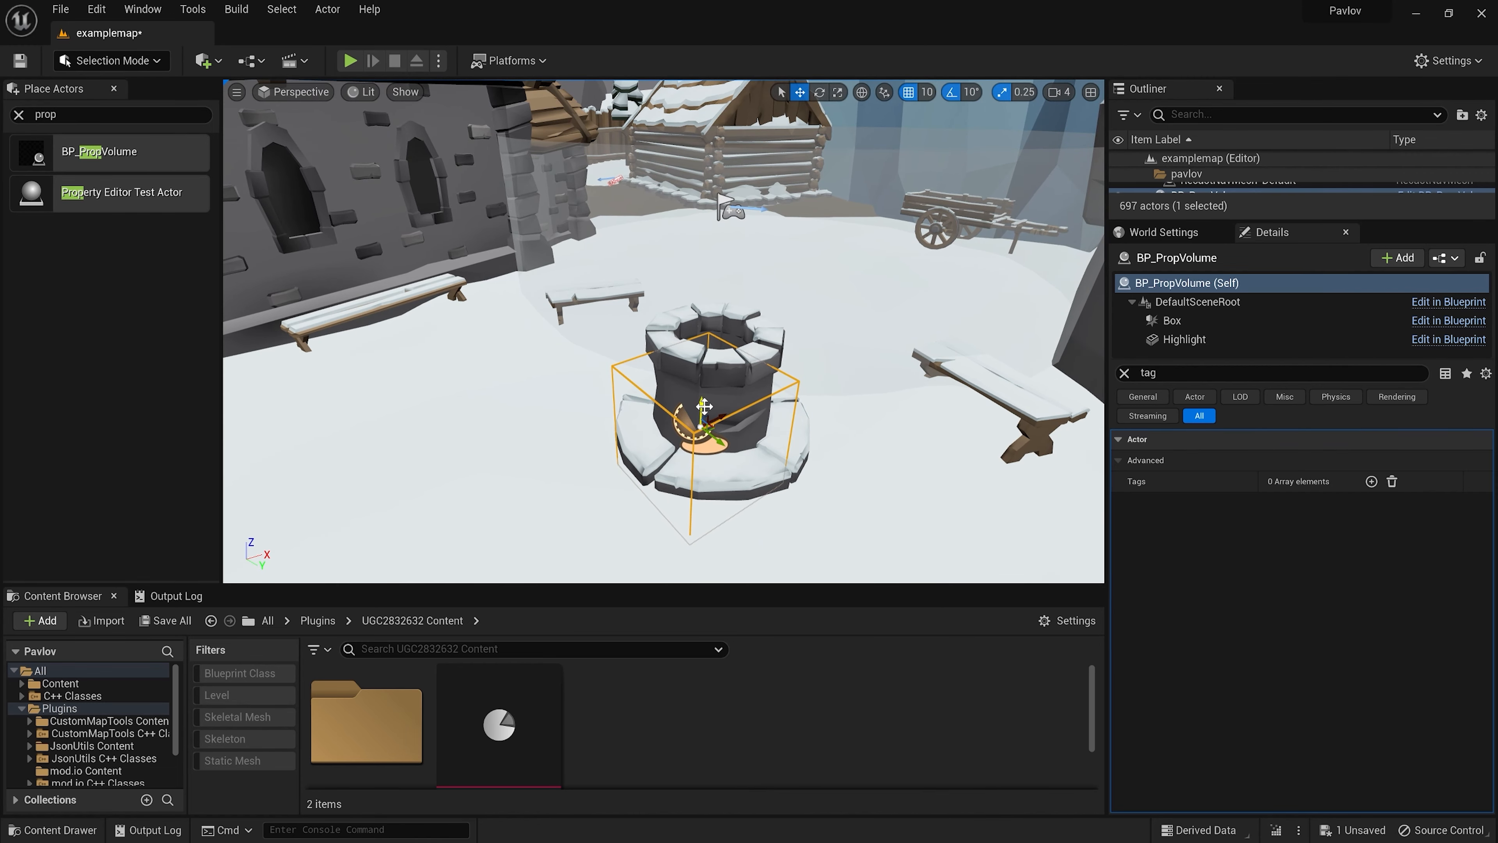
- Center the prop volume on the round stone prop at location 70, -8050, 70
{"action": "left_click_drag", "start_coordinate": [721, 417], "coordinate": [741, 410]}
{"action": "key", "text": "a"}
{"action": "right_click_drag", "start_coordinate": [728, 426], "coordinate": [826, 435]}
{"action": "key", "text": "d"}
{"action": "right_click_drag", "start_coordinate": [774, 347], "coordinate": [748, 383]}
- Scale the prop volume to 1.25, 1.25, 1.75 around the round stone prop
{"action": "key", "text": "r"}
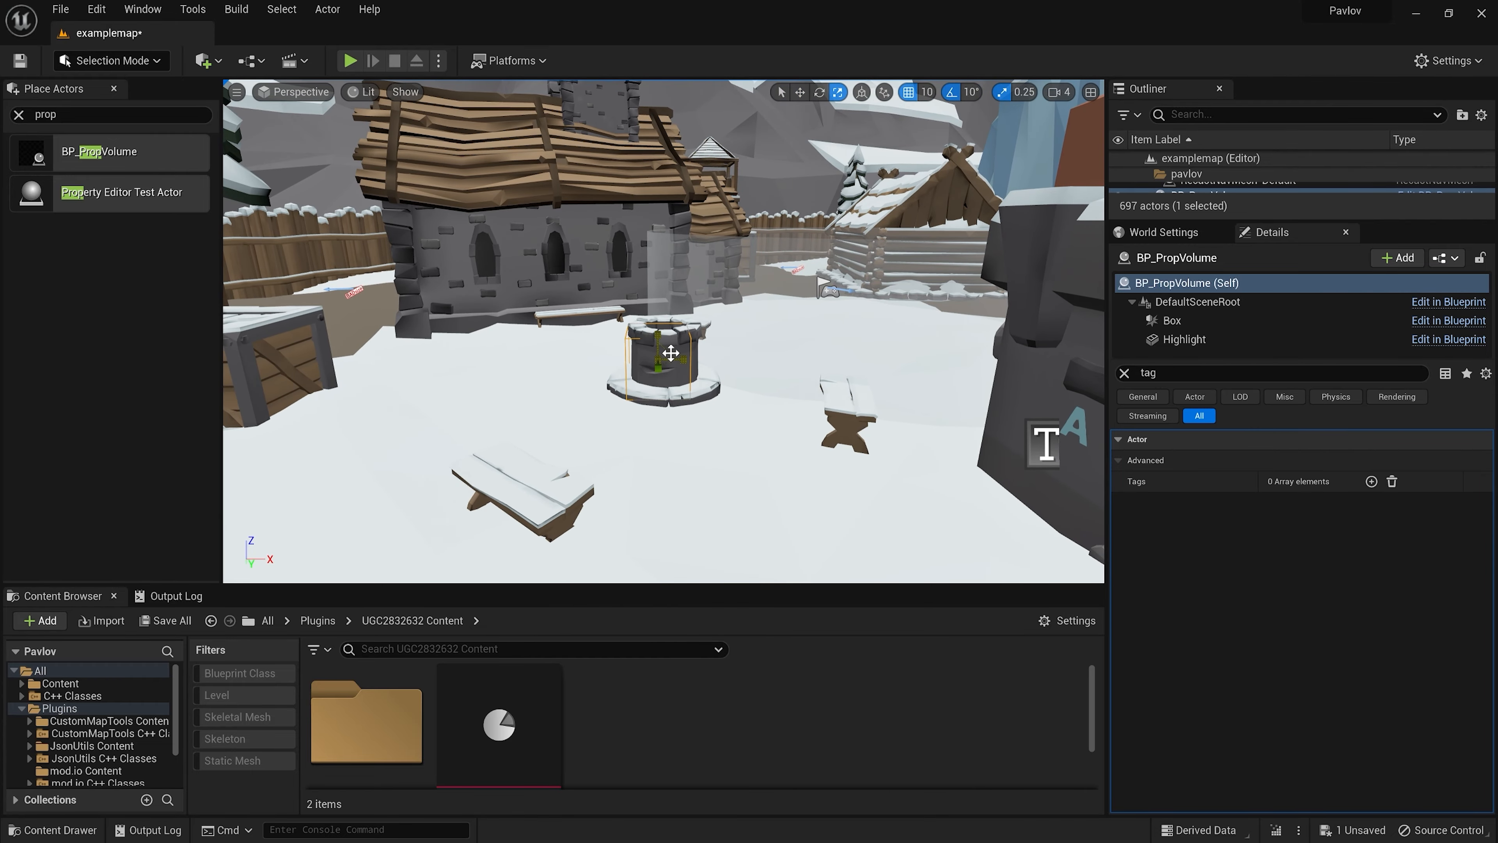
{"action": "key", "text": "a"}
{"action": "right_click_drag", "start_coordinate": [671, 359], "coordinate": [767, 378]}
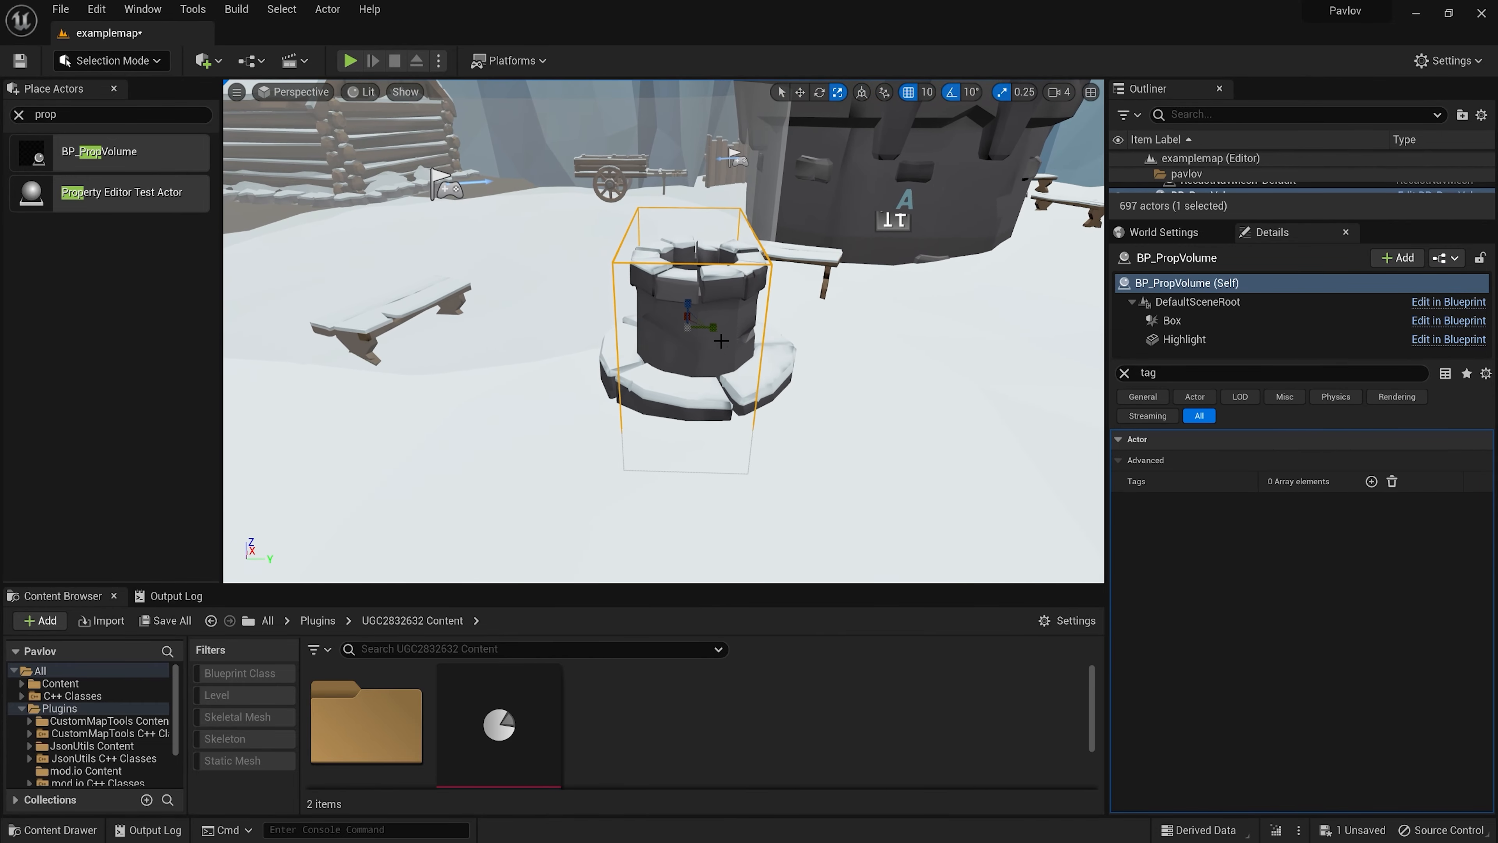
{"action": "left_click_drag", "start_coordinate": [711, 331], "coordinate": [782, 328]}
{"action": "key", "text": "d"}
{"action": "right_click_drag", "start_coordinate": [781, 327], "coordinate": [719, 370]}
{"action": "key", "text": "e"}
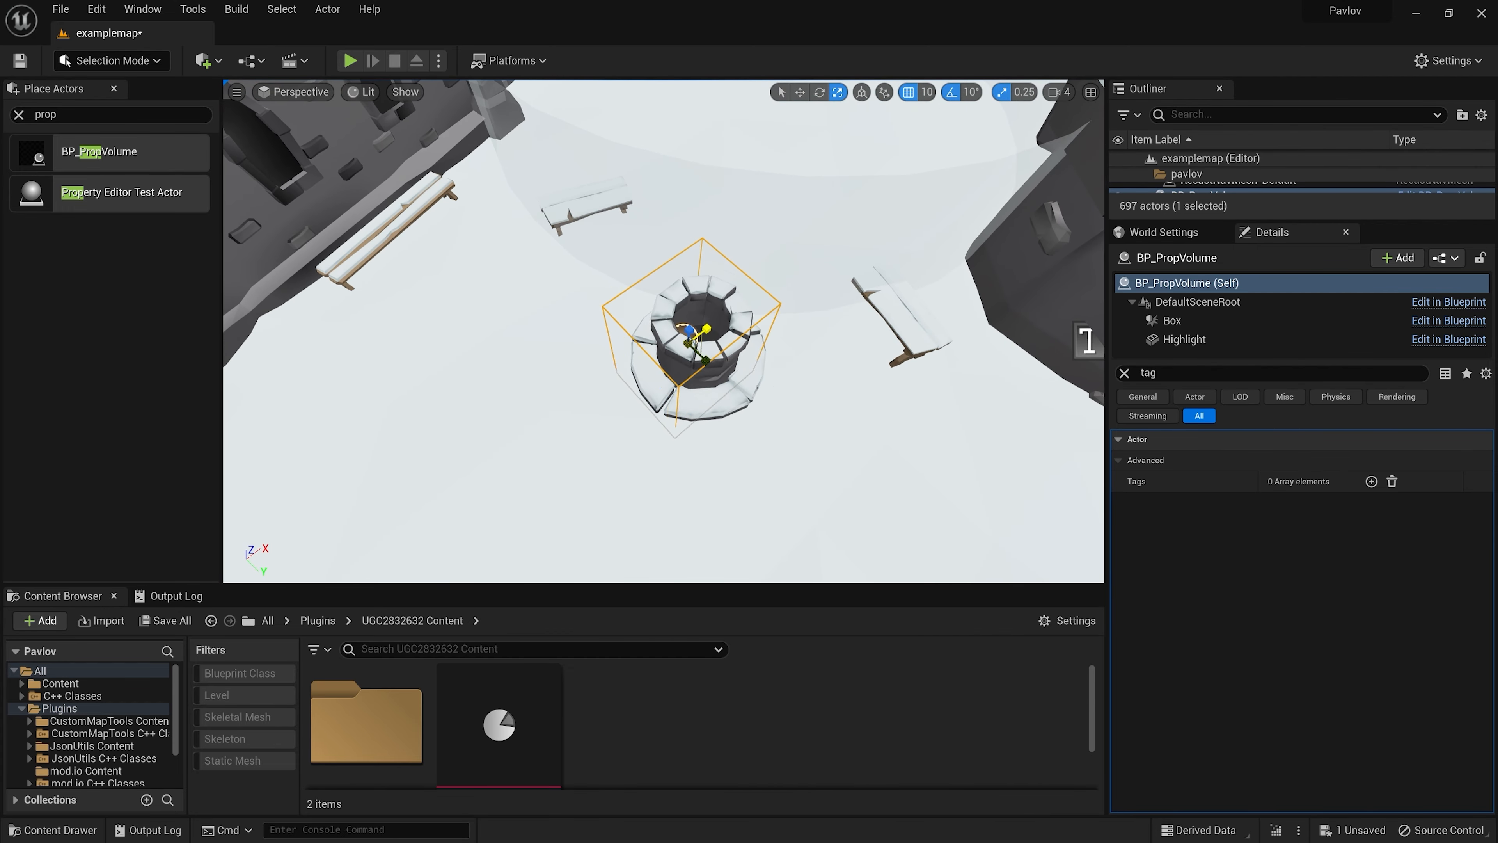
- Set the prop volume's Prop Redirect to the stone prop's static mesh, SM_Prop_Statue_Base_01_Snow
{"action": "left_click", "coordinate": [1127, 374]}
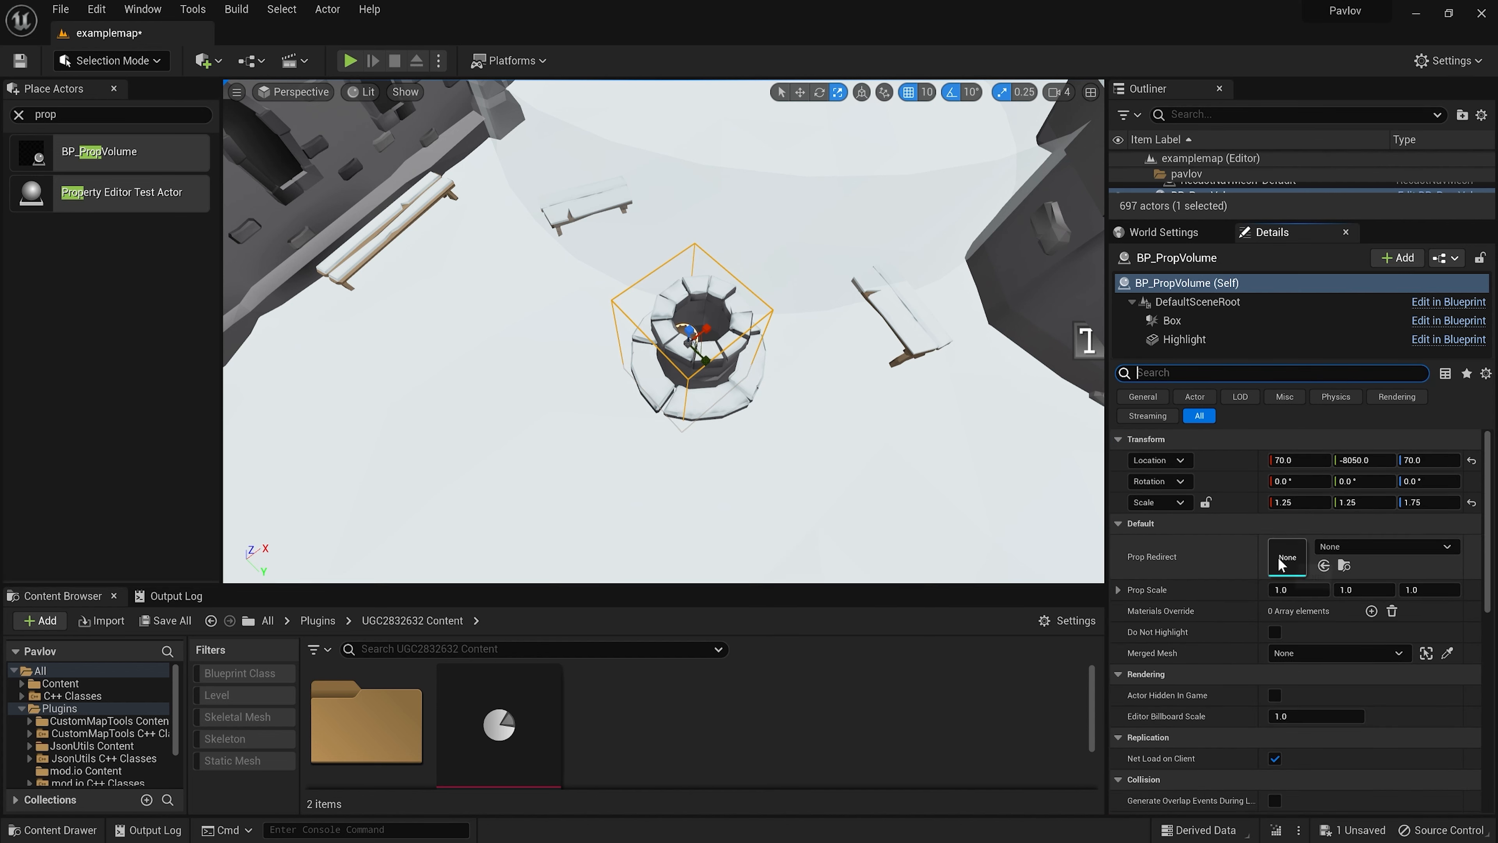
{"action": "scroll", "coordinate": [1209, 645], "scroll_direction": "down", "scroll_amount": 1}
{"action": "left_click", "coordinate": [700, 303]}
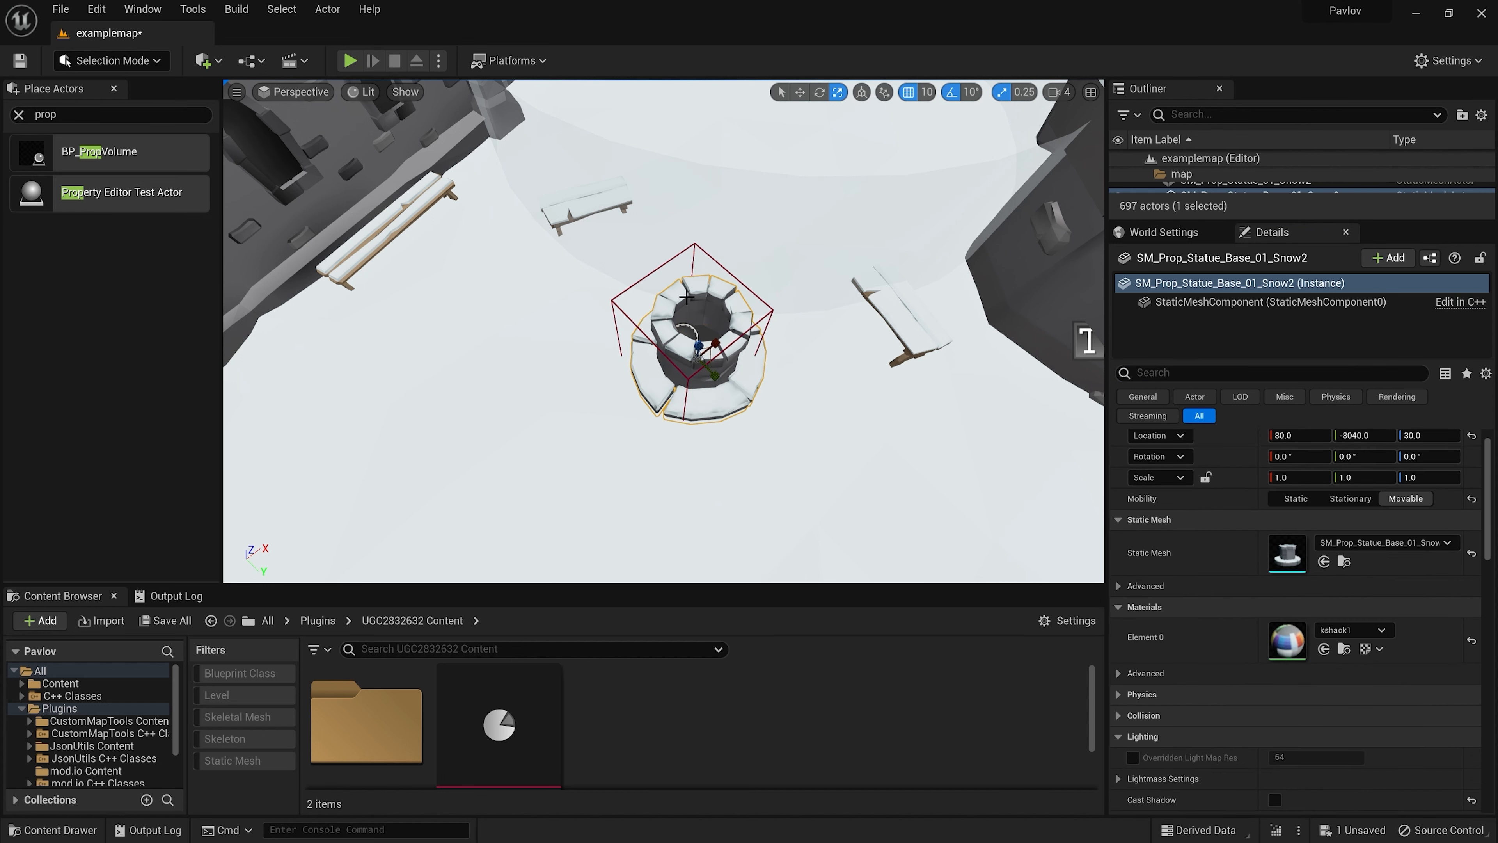
{"action": "left_click", "coordinate": [1343, 561]}
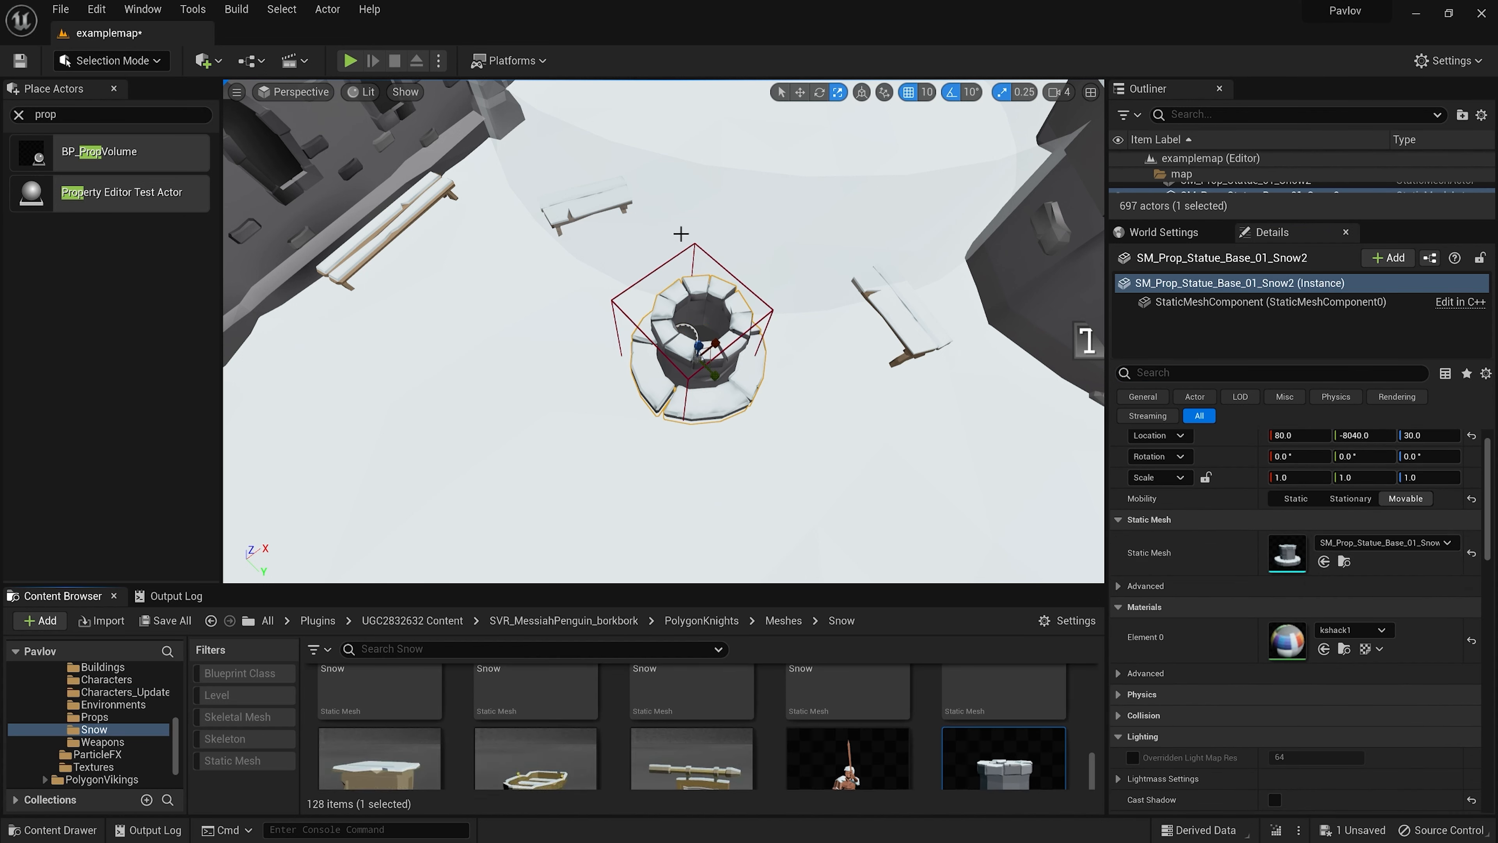
{"action": "left_click", "coordinate": [686, 398]}
{"action": "left_click", "coordinate": [629, 294]}
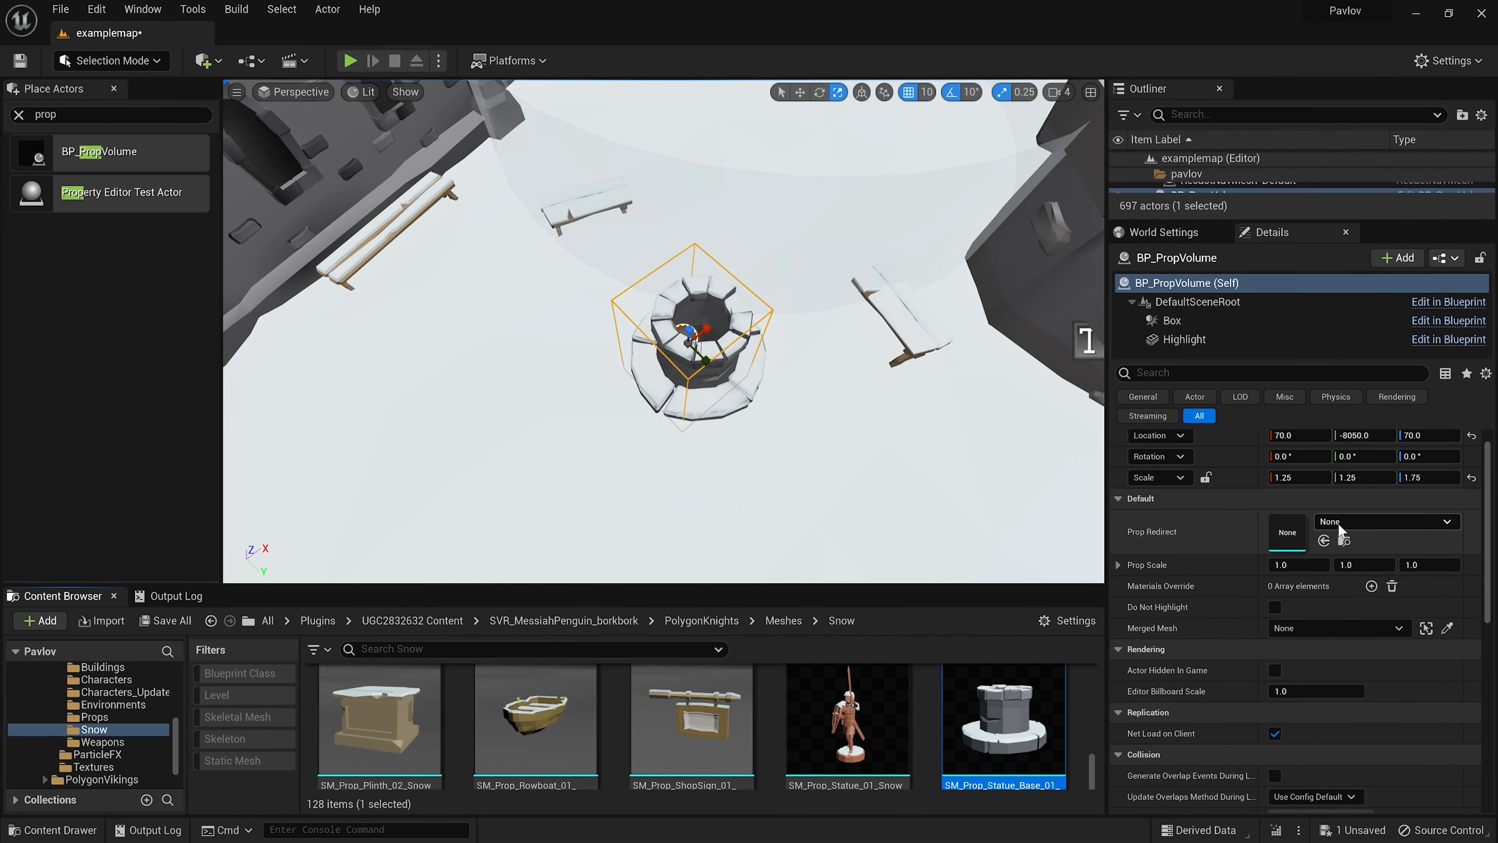
{"action": "left_click", "coordinate": [1323, 541]}
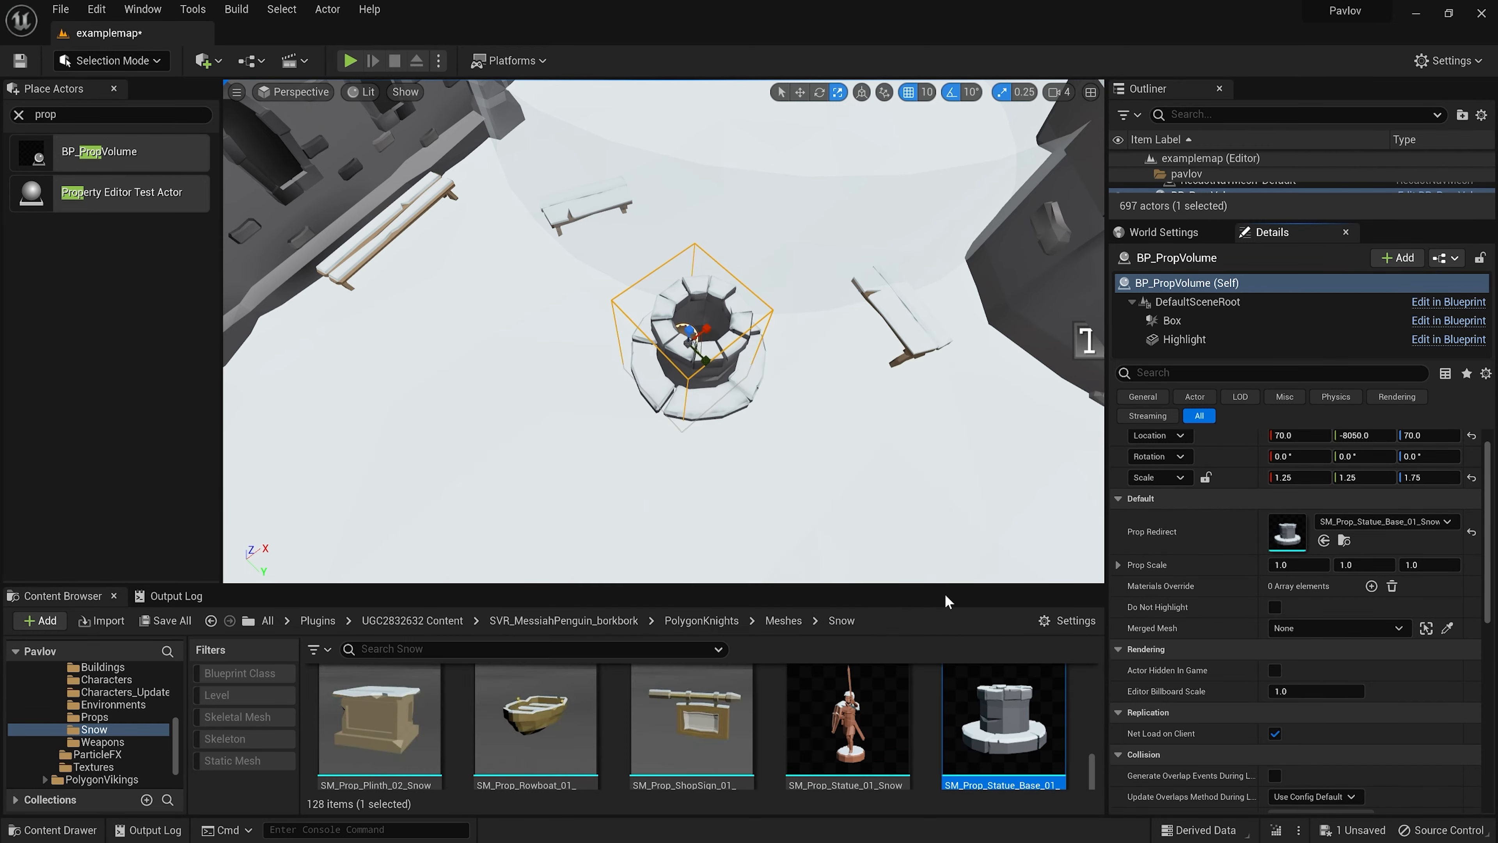
- Move the prop volume off the stone prop and back onto it at location 80, -8030, 70
{"action": "scroll", "coordinate": [826, 405], "scroll_direction": "down", "scroll_amount": 5}
{"action": "scroll", "coordinate": [780, 382], "scroll_direction": "up", "scroll_amount": 1}
{"action": "key", "text": "w"}
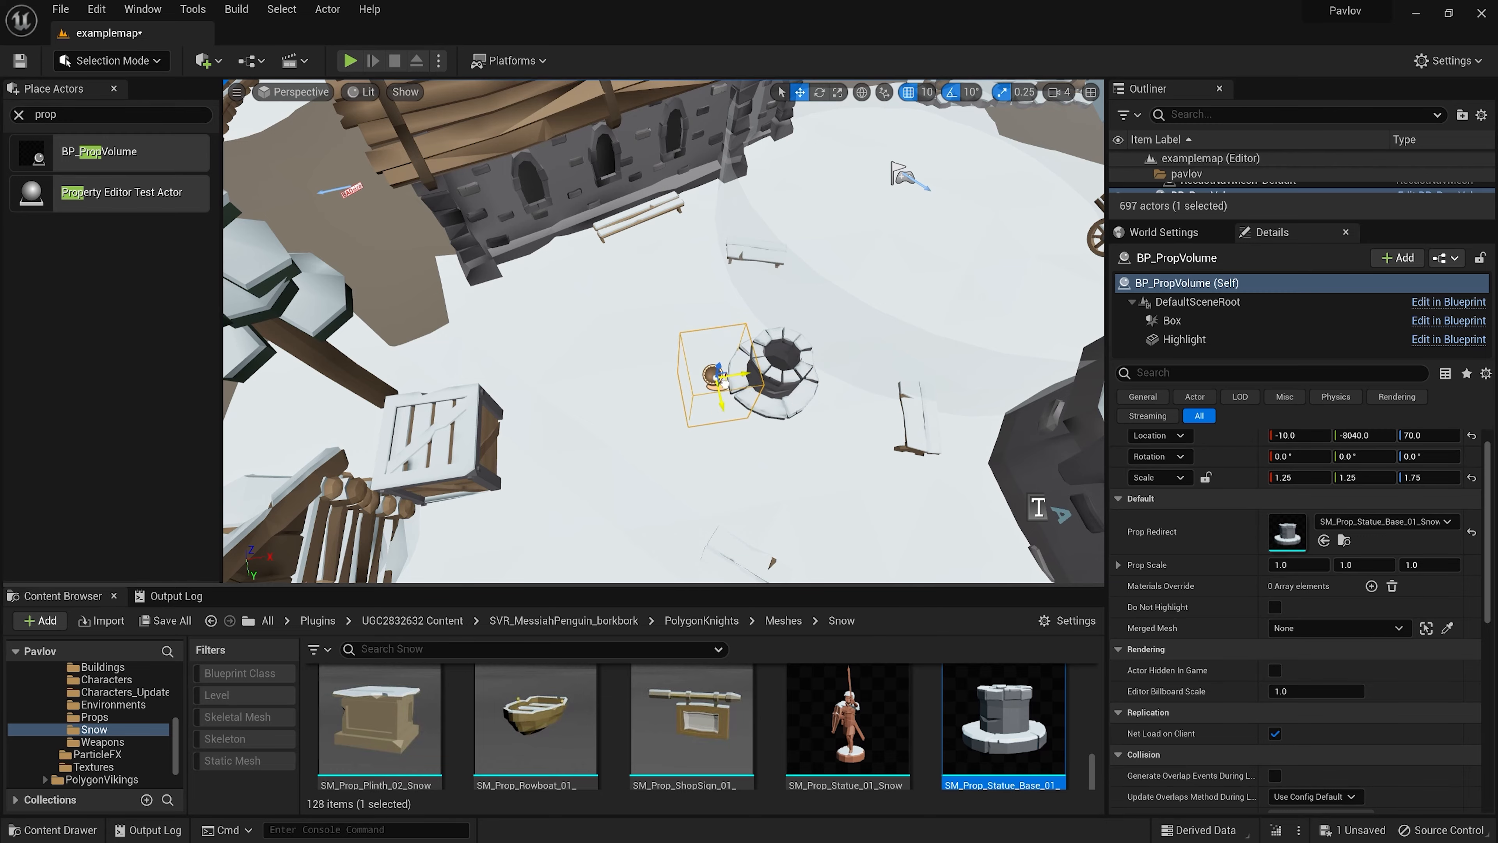
{"action": "right_click_drag", "start_coordinate": [813, 384], "coordinate": [850, 449]}
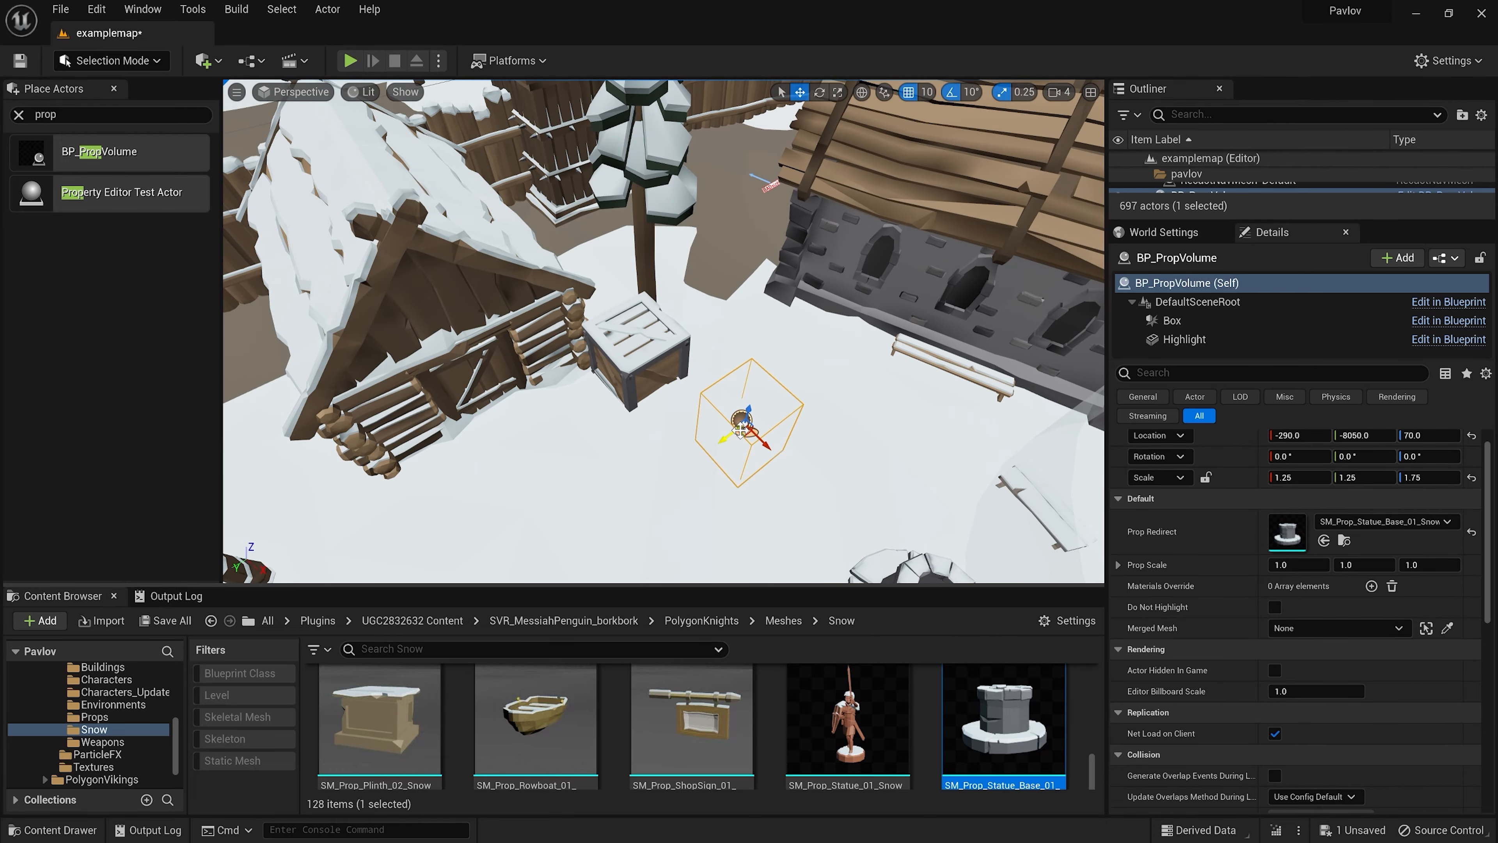
{"action": "left_click_drag", "start_coordinate": [744, 431], "coordinate": [954, 566]}
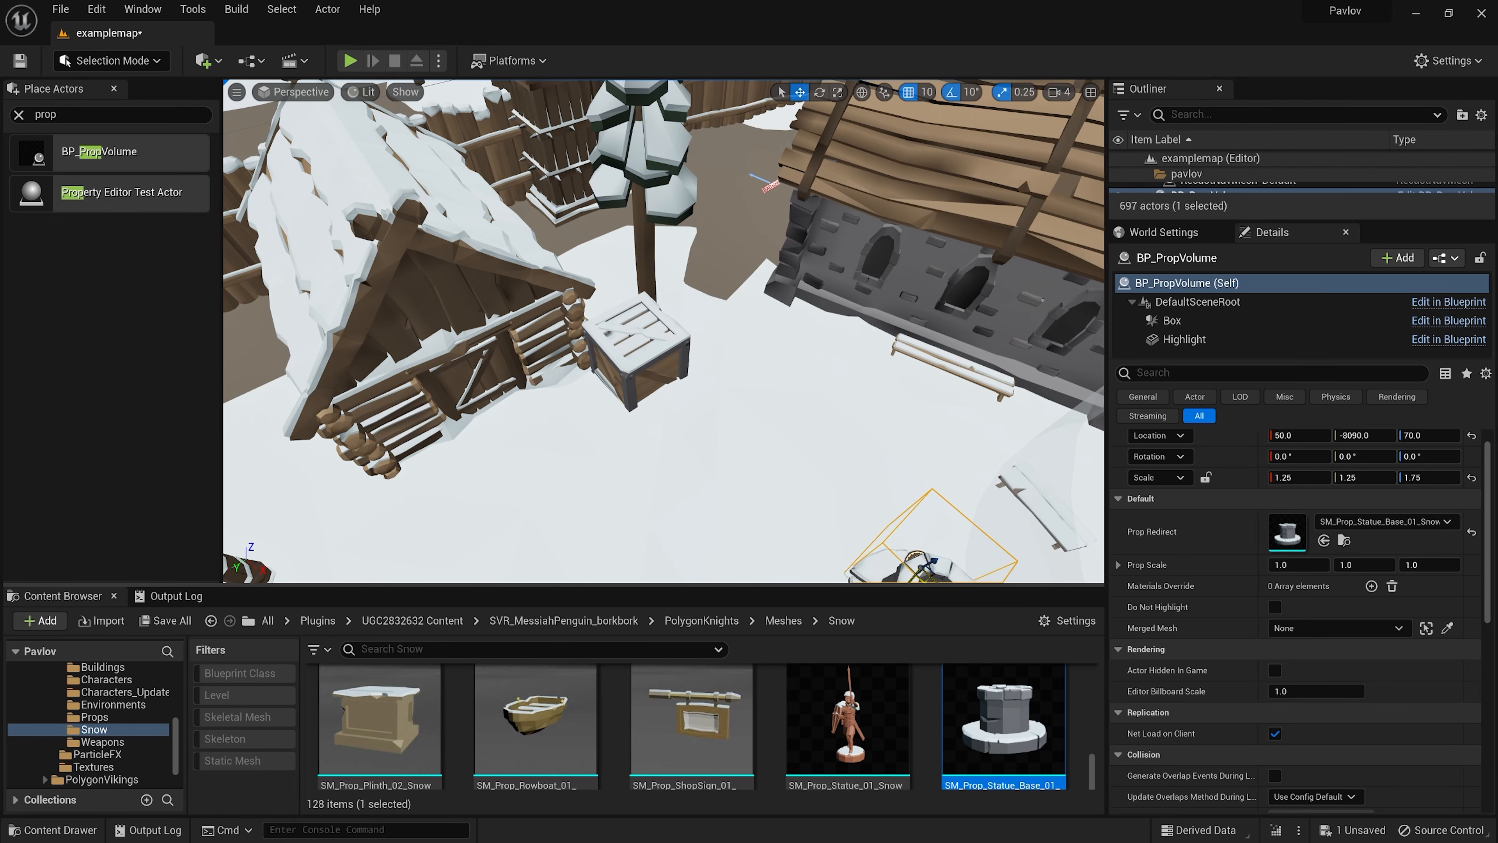
{"action": "key", "text": "f"}
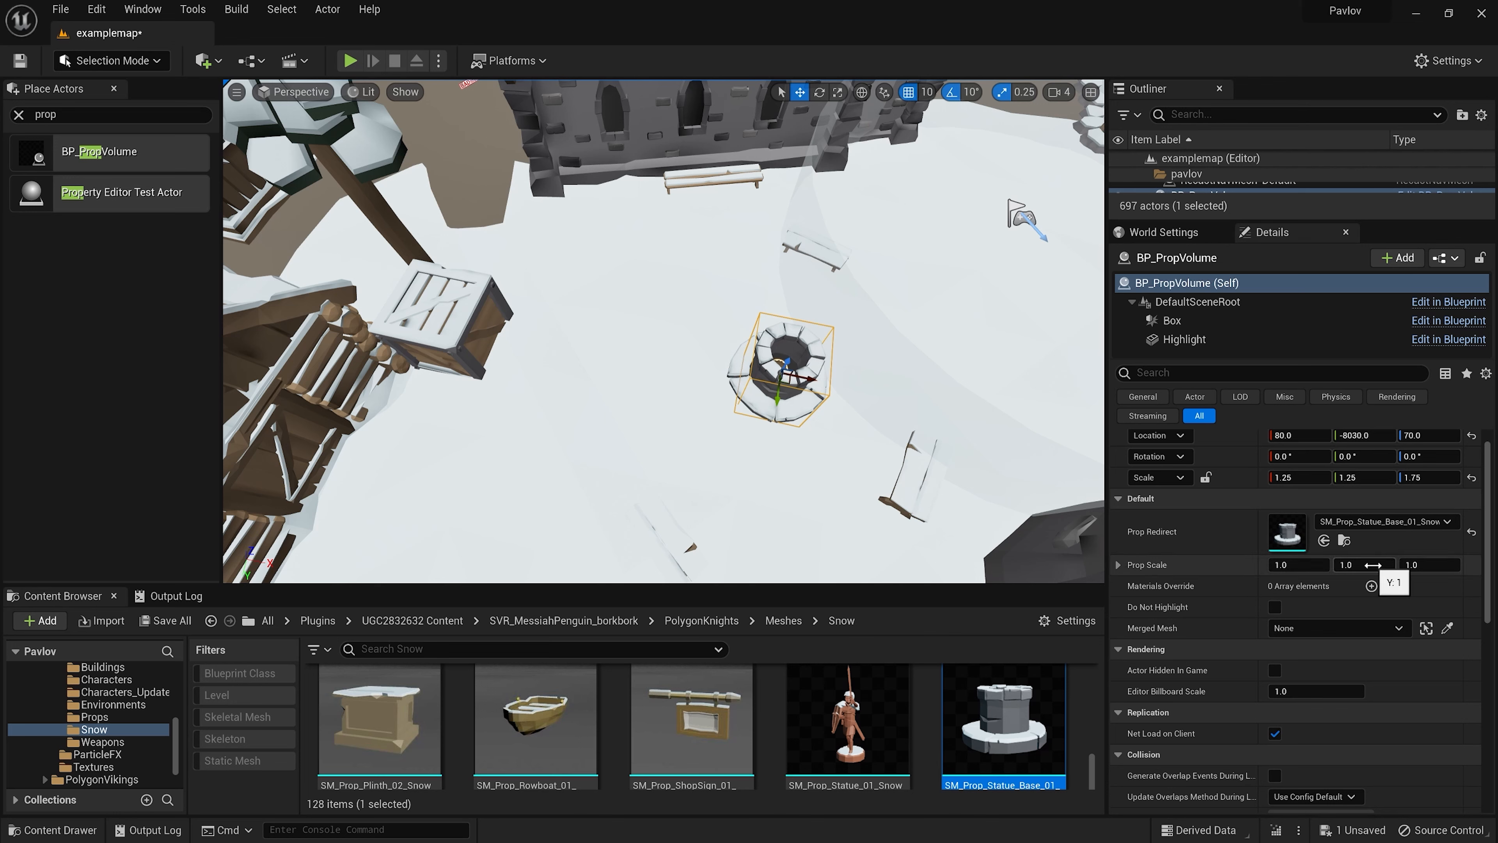
- Scale the stone prop SM_Prop_Statue_Base_01_Snow2 uniformly to 2.0 and move it away from the prop volume to X -380
{"action": "left_click", "coordinate": [1118, 565]}
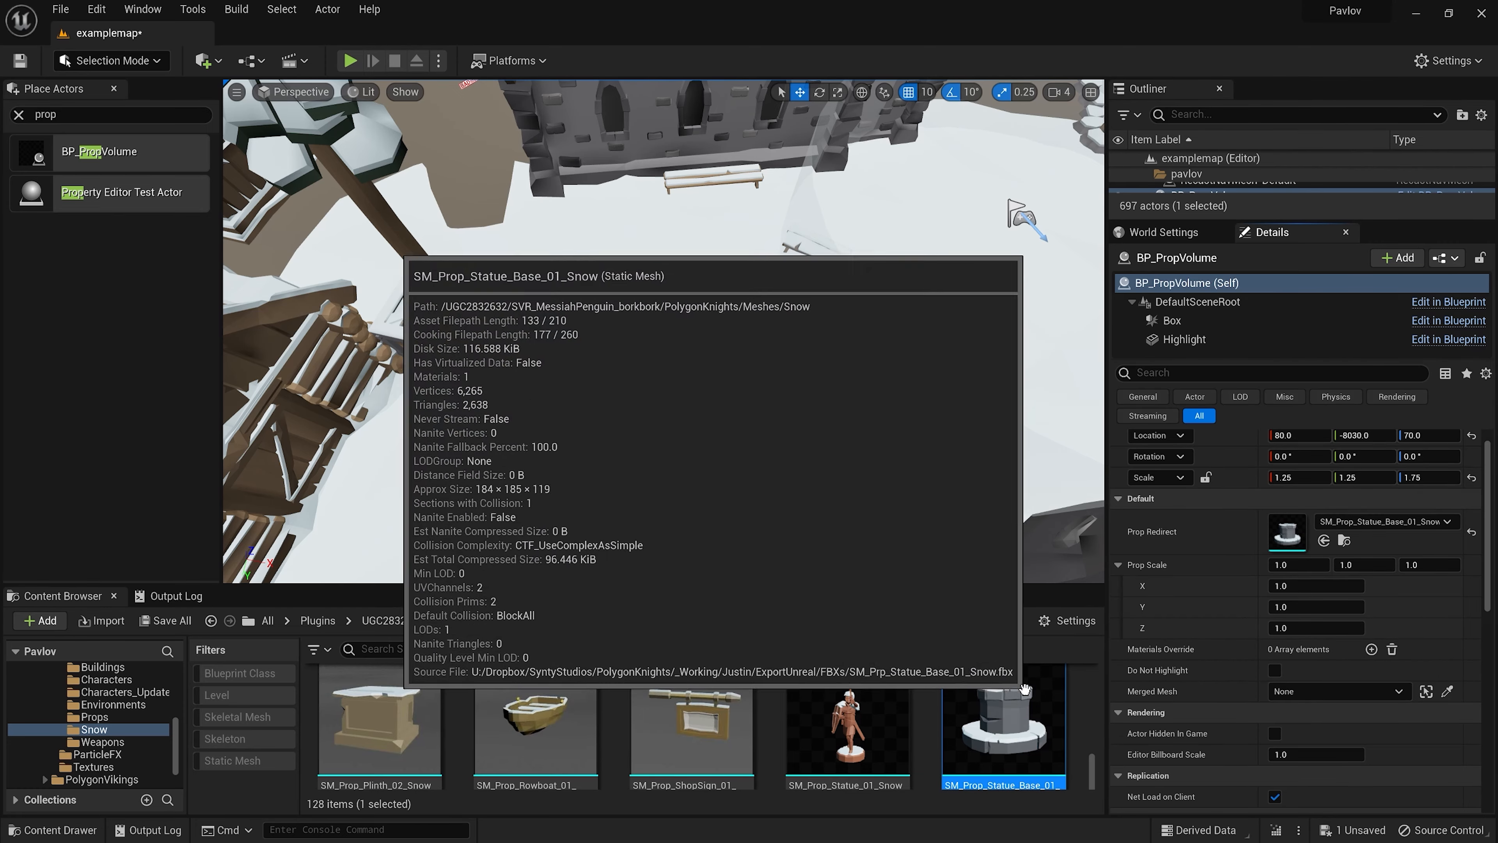
{"action": "left_click", "coordinate": [785, 342]}
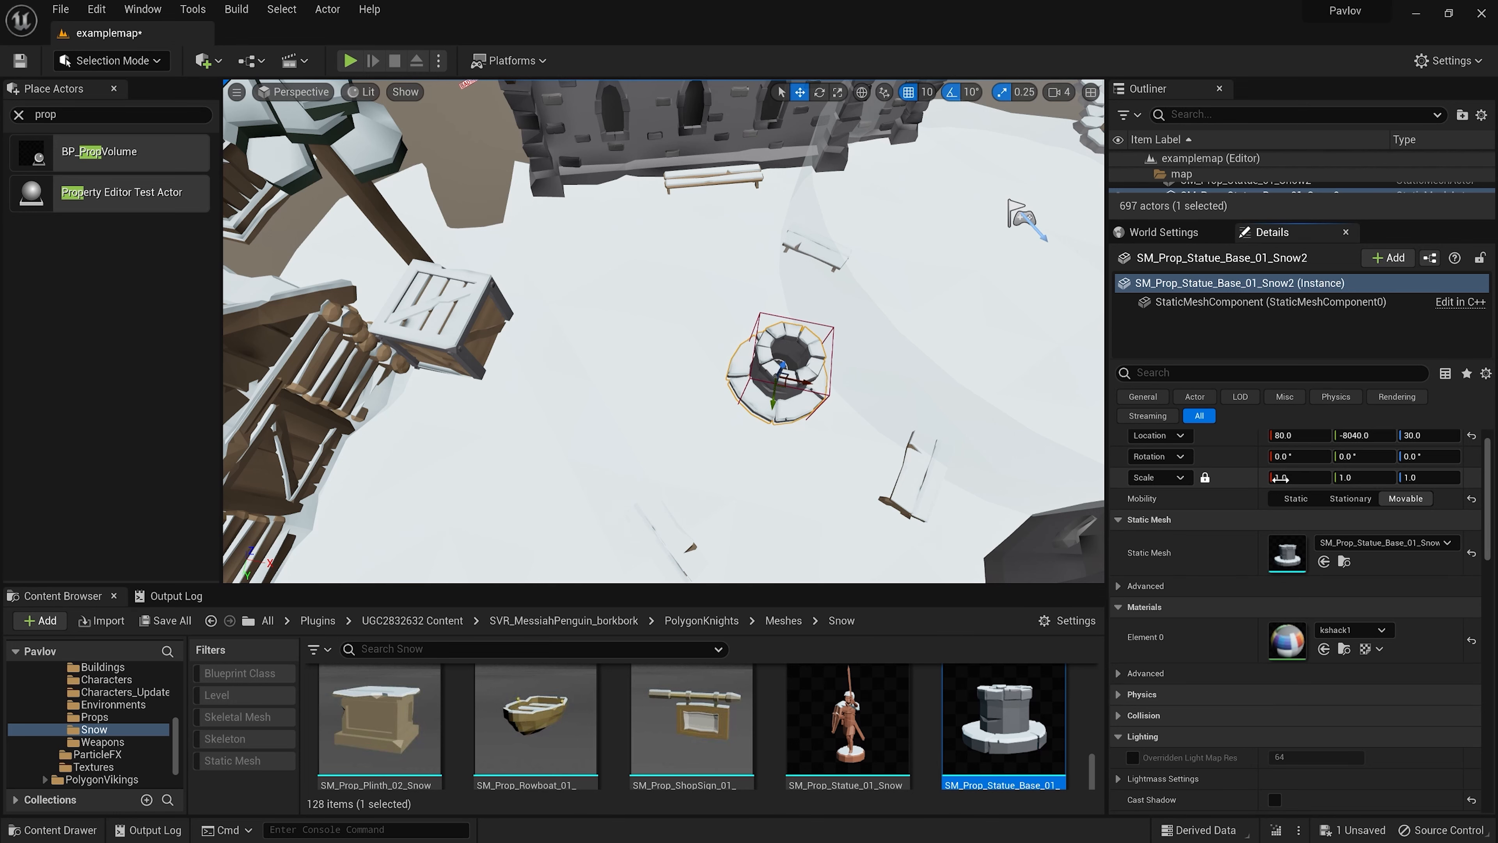
{"action": "type", "text": "2"}
{"action": "key", "text": "Return"}
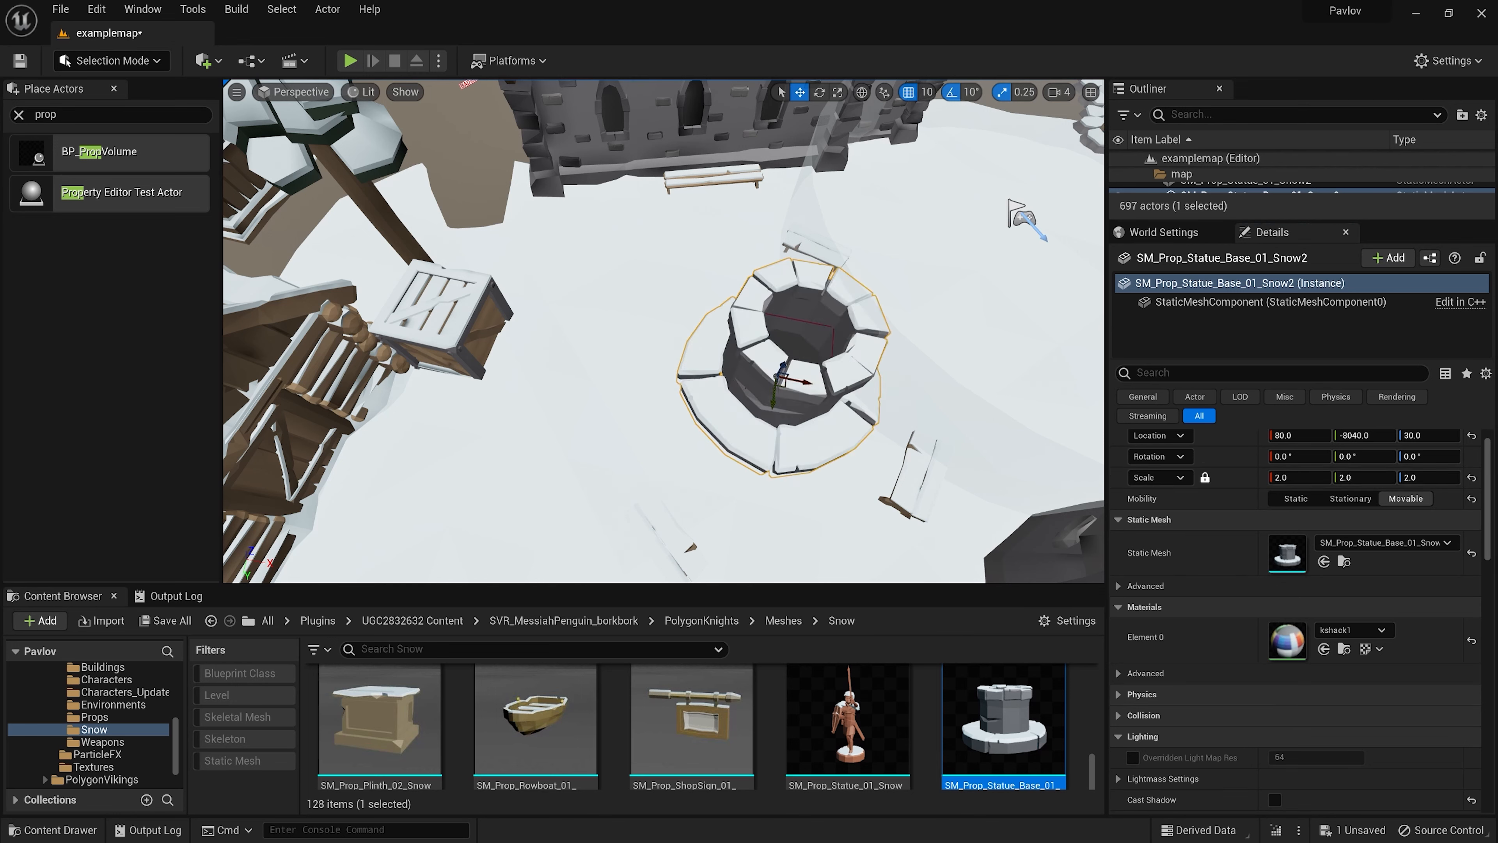
{"action": "left_click", "coordinate": [780, 318]}
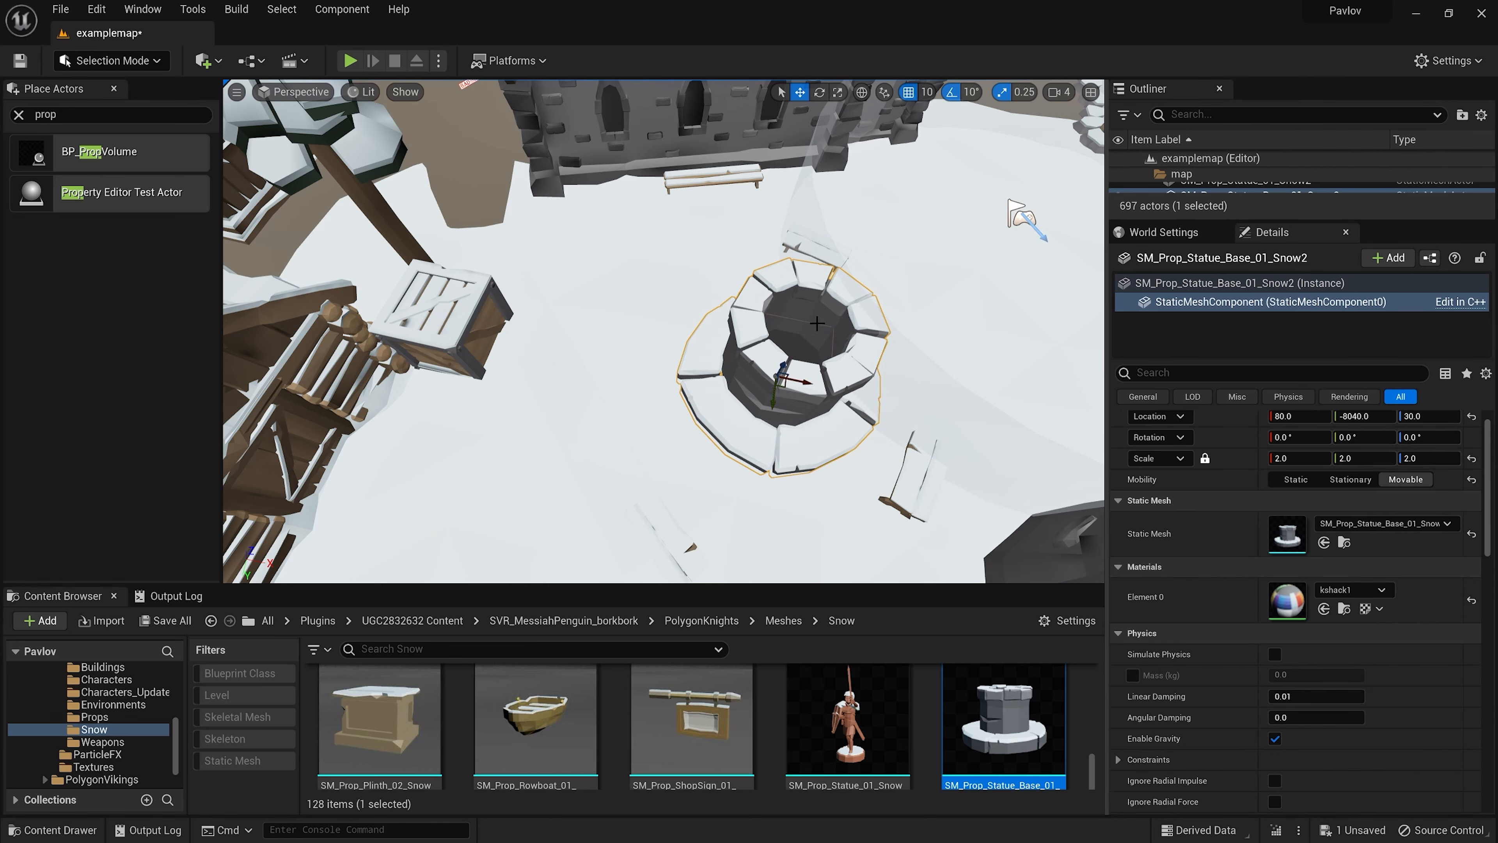
{"action": "scroll", "coordinate": [848, 366], "scroll_direction": "up", "scroll_amount": 3}
{"action": "left_click_drag", "start_coordinate": [844, 401], "coordinate": [513, 336]}
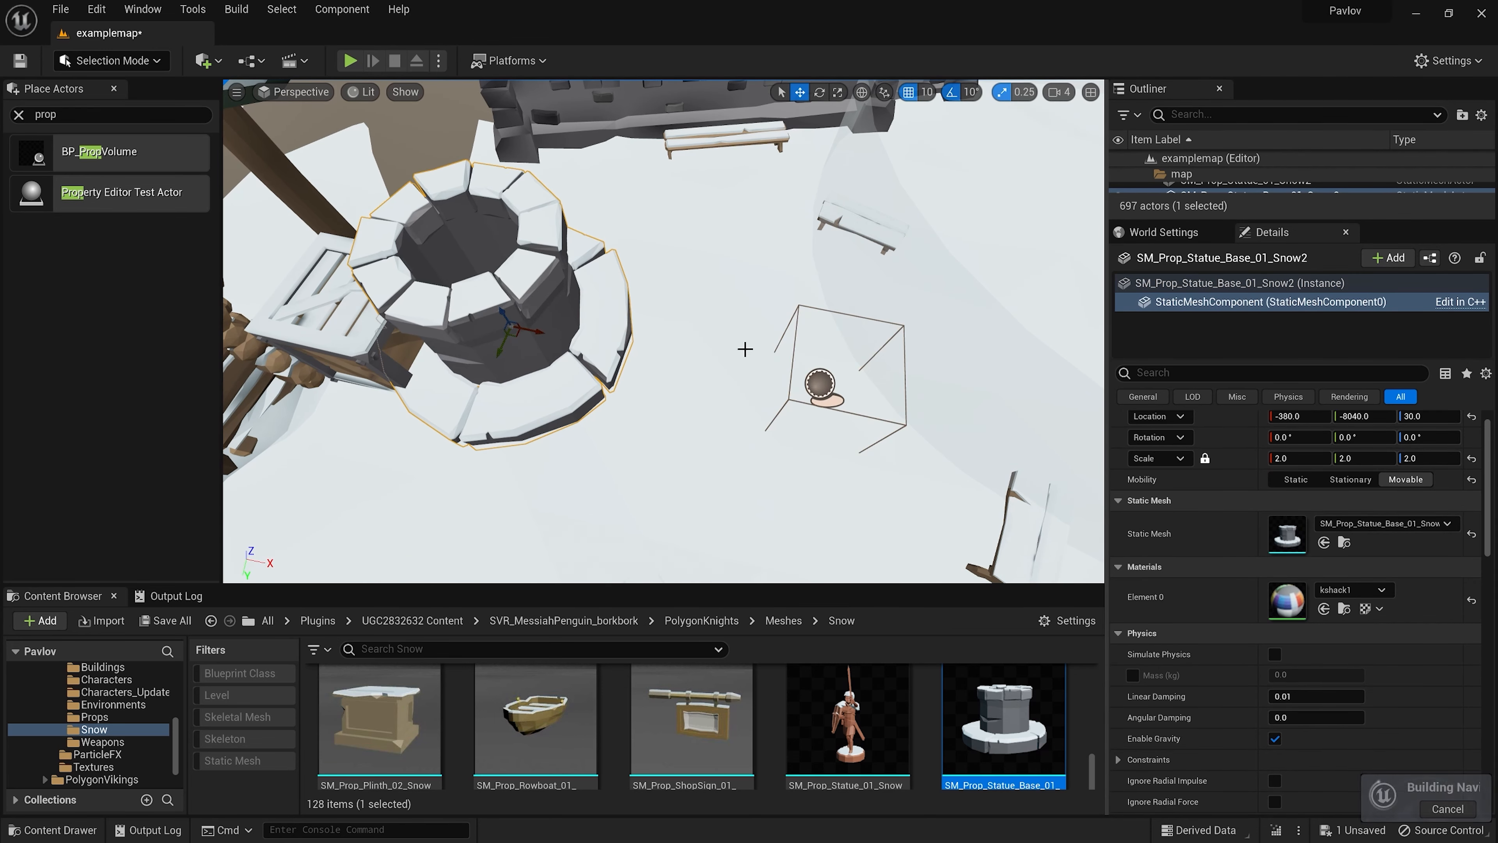
- Set the prop volume's Prop Scale to 2.0 on X, Y and Z to match the enlarged stone prop
{"action": "left_click", "coordinate": [800, 313]}
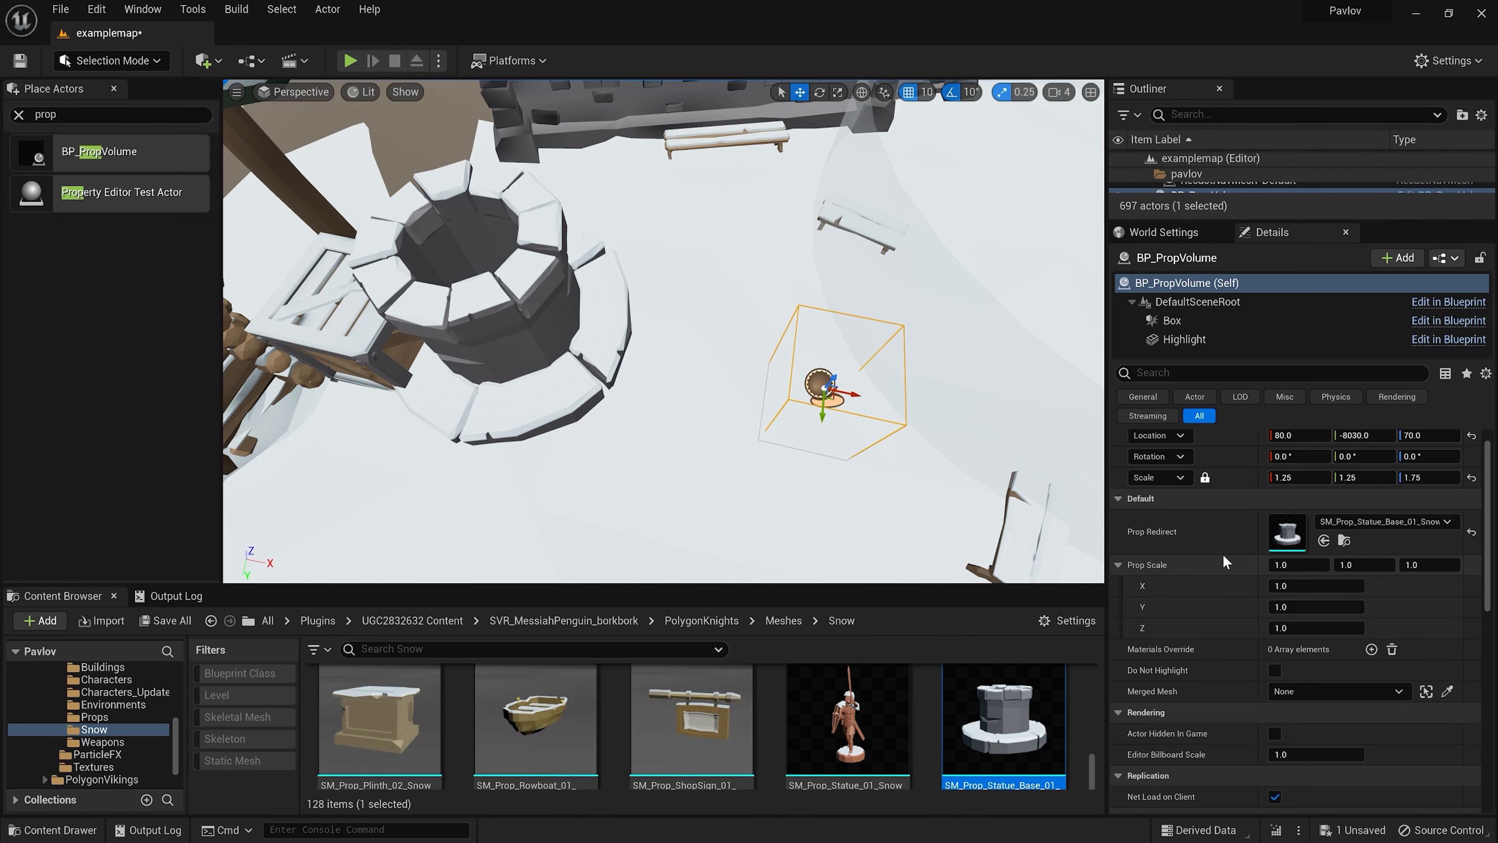
{"action": "left_click", "coordinate": [1118, 565]}
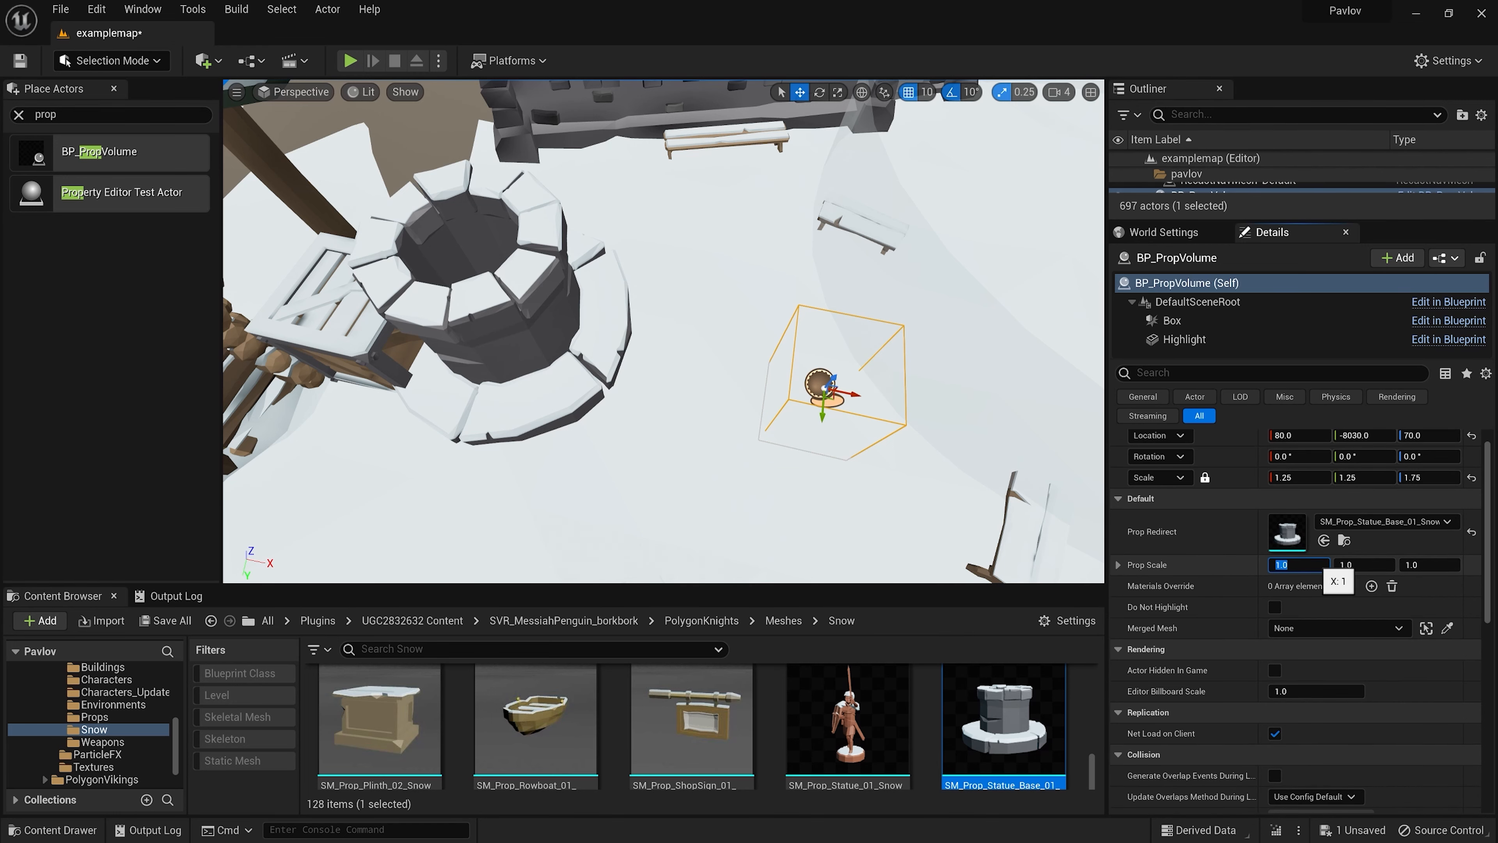
{"action": "key", "text": "Return"}
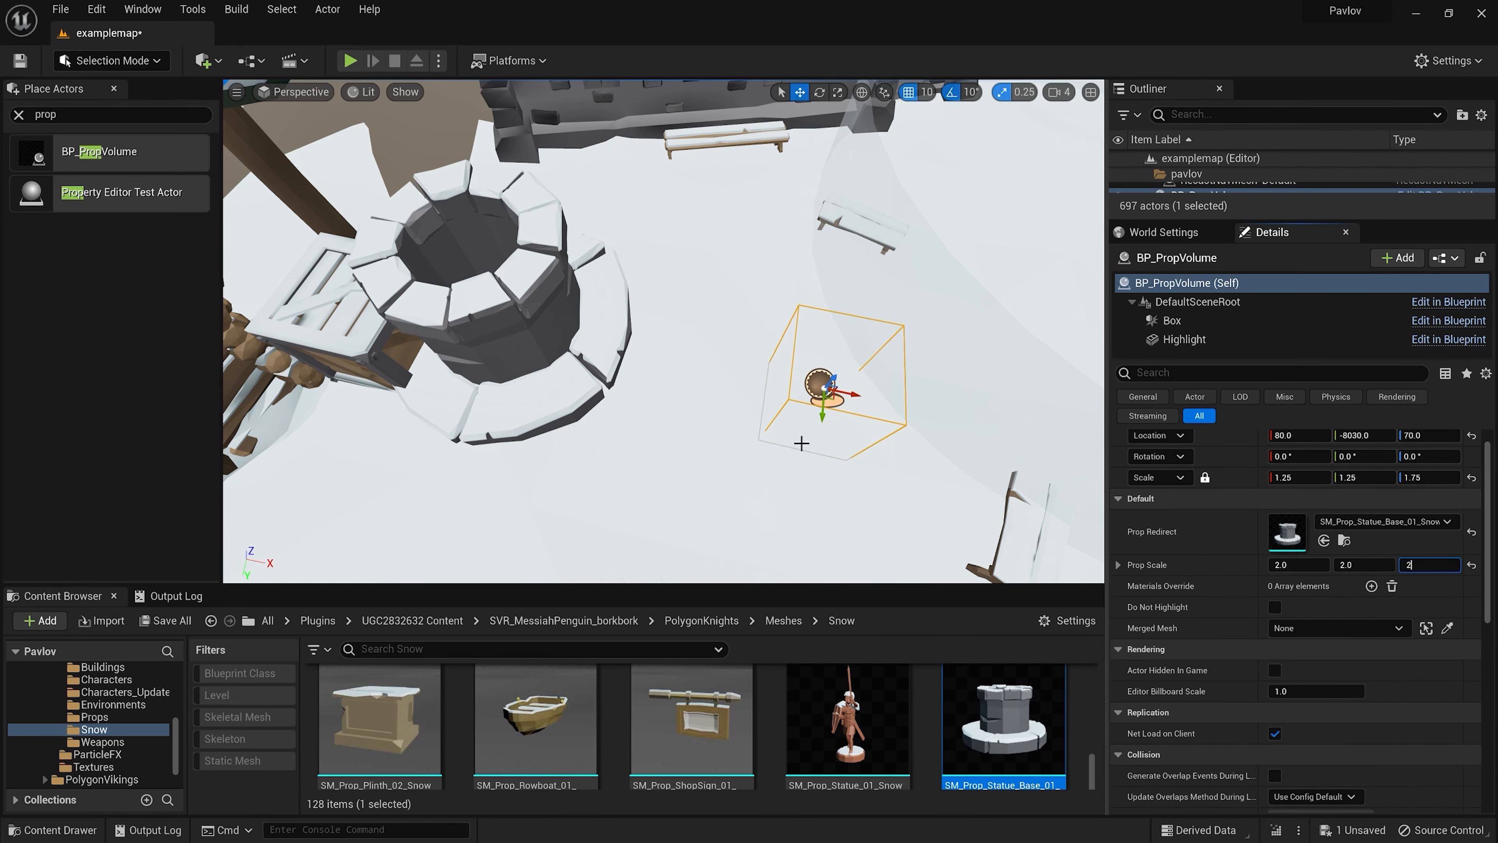
{"action": "scroll", "coordinate": [511, 311], "scroll_direction": "down", "scroll_amount": 5}
{"action": "left_click", "coordinate": [511, 311]}
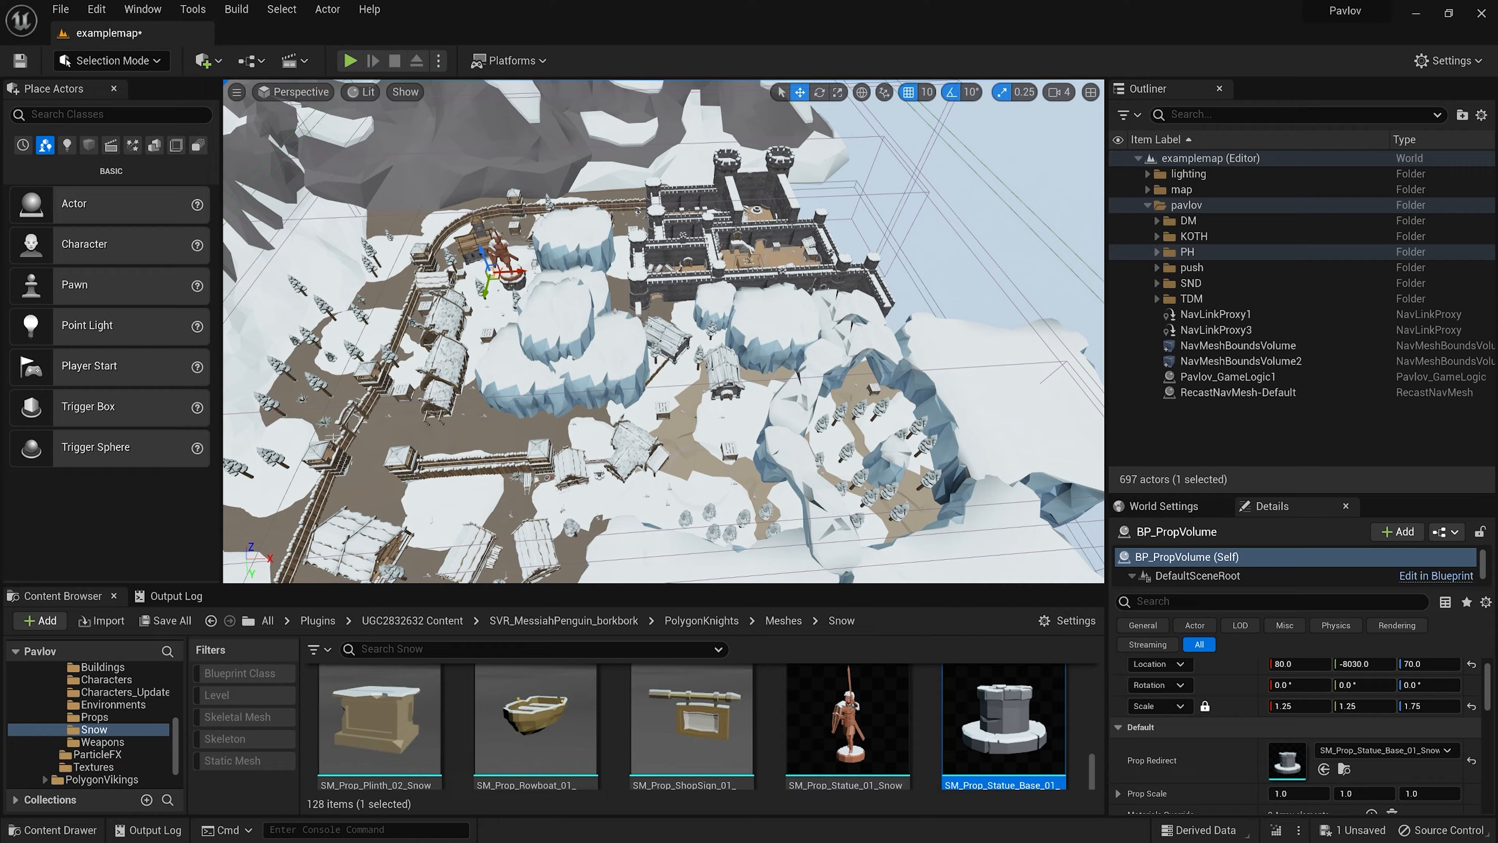
- Examine the deathmatch spawn Pavlov_Spawn4 from the DM folder, including its team settings and surroundings
{"action": "key", "text": "w"}
{"action": "right_click_drag", "start_coordinate": [725, 336], "coordinate": [764, 339]}
{"action": "key", "text": "s"}
{"action": "key", "text": "a"}
{"action": "left_click", "coordinate": [1156, 221]}
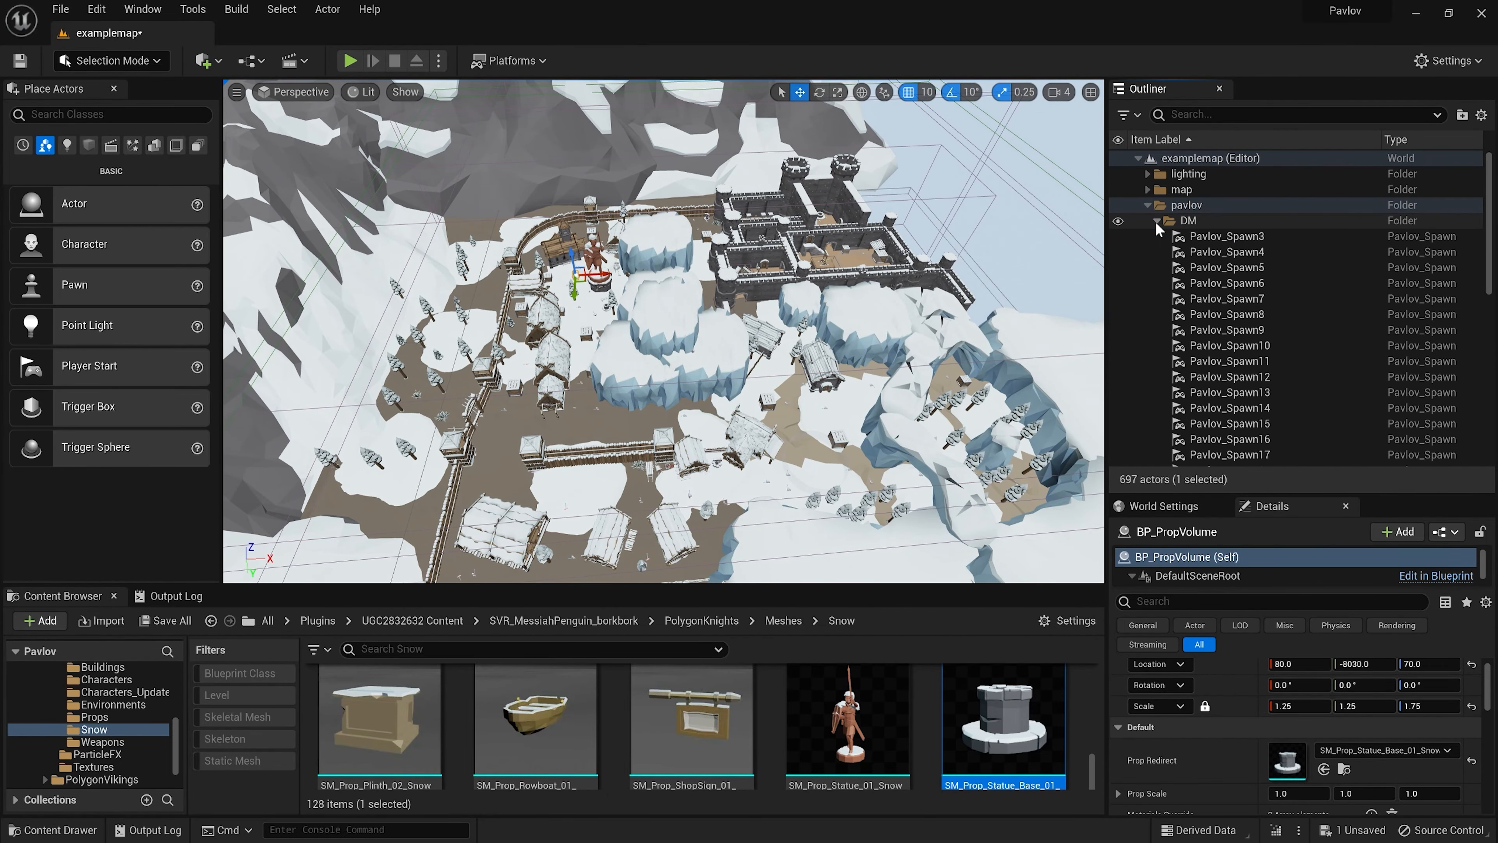
{"action": "left_click", "coordinate": [1157, 221]}
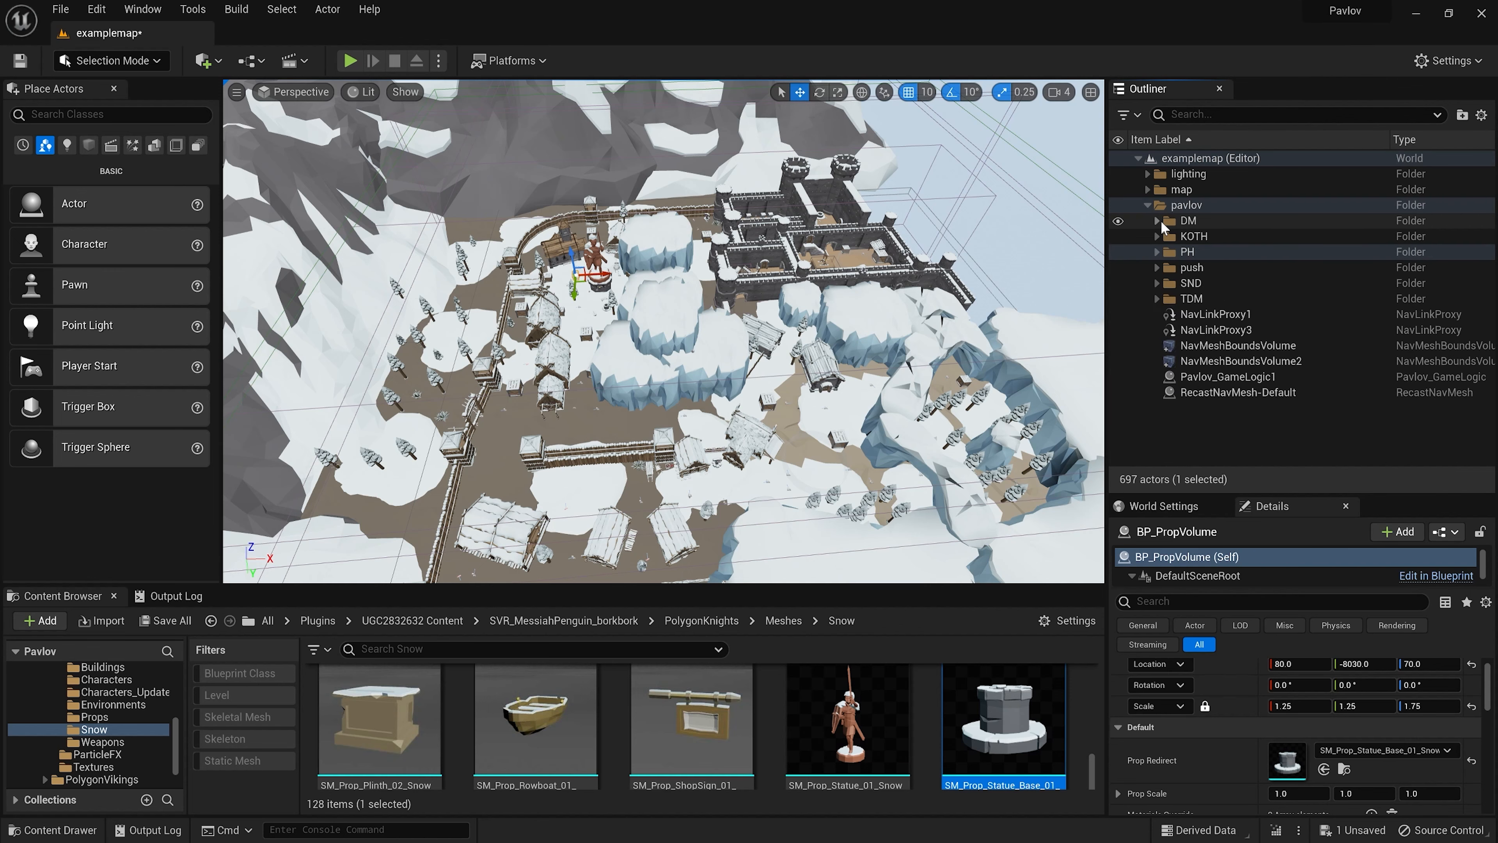
{"action": "left_click", "coordinate": [1157, 221]}
{"action": "double_click", "coordinate": [1215, 252]}
{"action": "scroll", "coordinate": [786, 358], "scroll_direction": "down", "scroll_amount": 5}
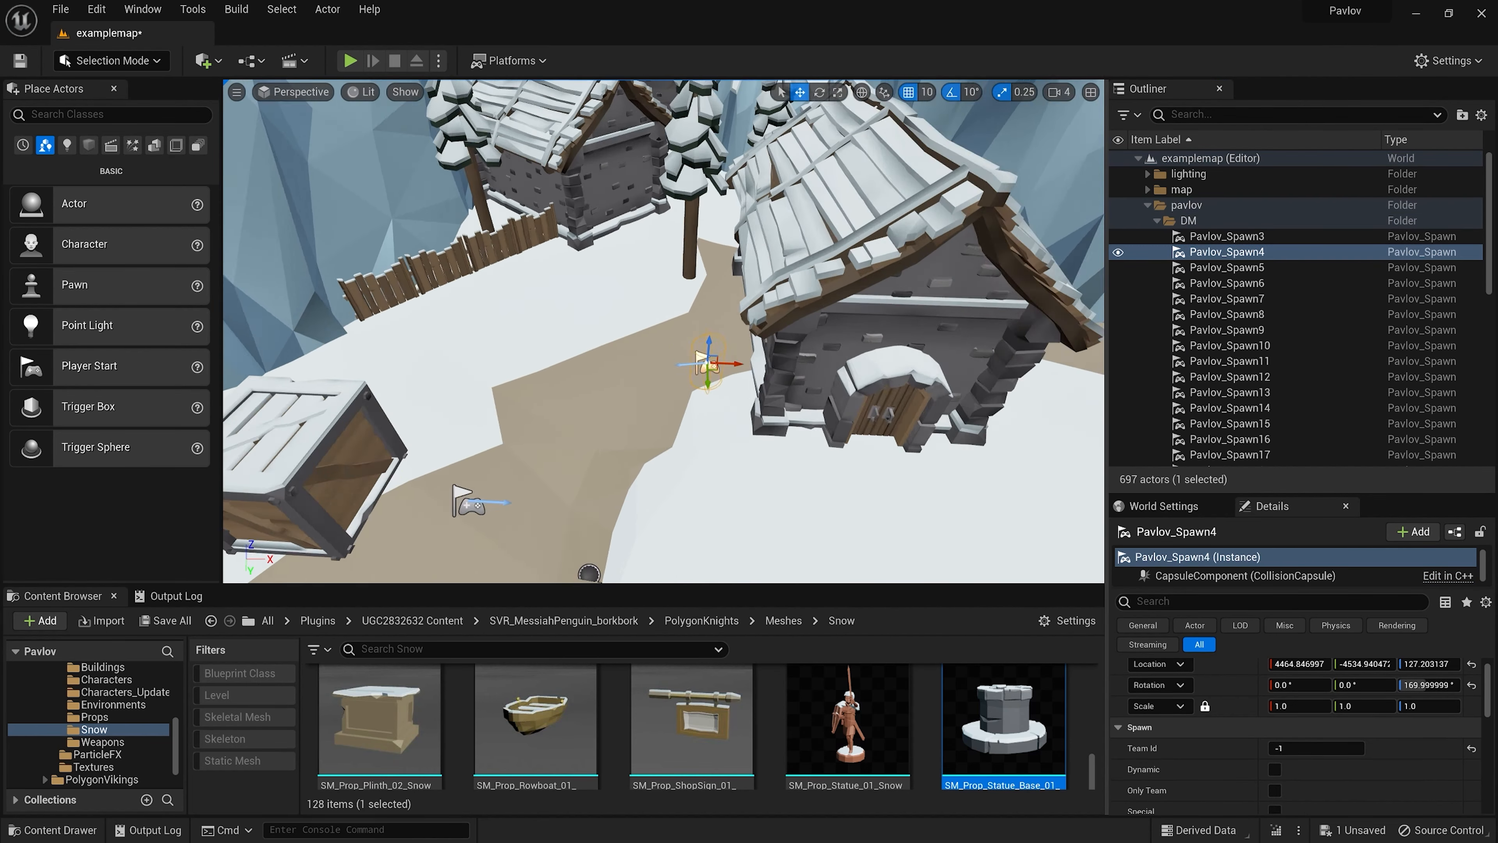
{"action": "scroll", "coordinate": [785, 358], "scroll_direction": "up", "scroll_amount": 4}
{"action": "right_click_drag", "start_coordinate": [779, 428], "coordinate": [796, 435]}
{"action": "key", "text": "s"}
{"action": "scroll", "coordinate": [690, 485], "scroll_direction": "down", "scroll_amount": 6}
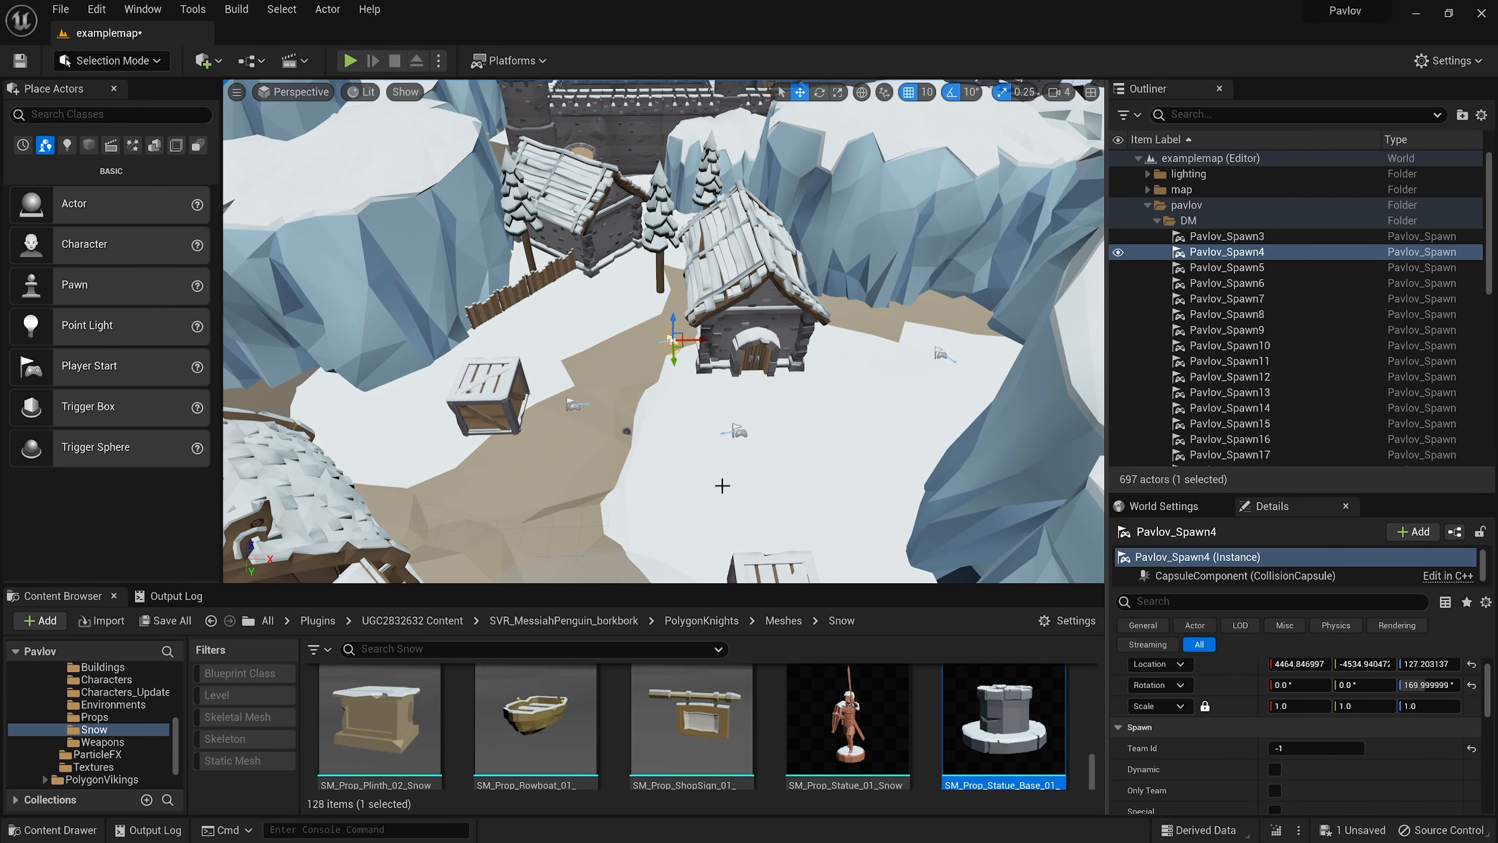
- Examine the TDM spawn Pavlov_Spawn42, its Team Id and Only Team settings, and the nearby spawns
{"action": "left_click", "coordinate": [1157, 220]}
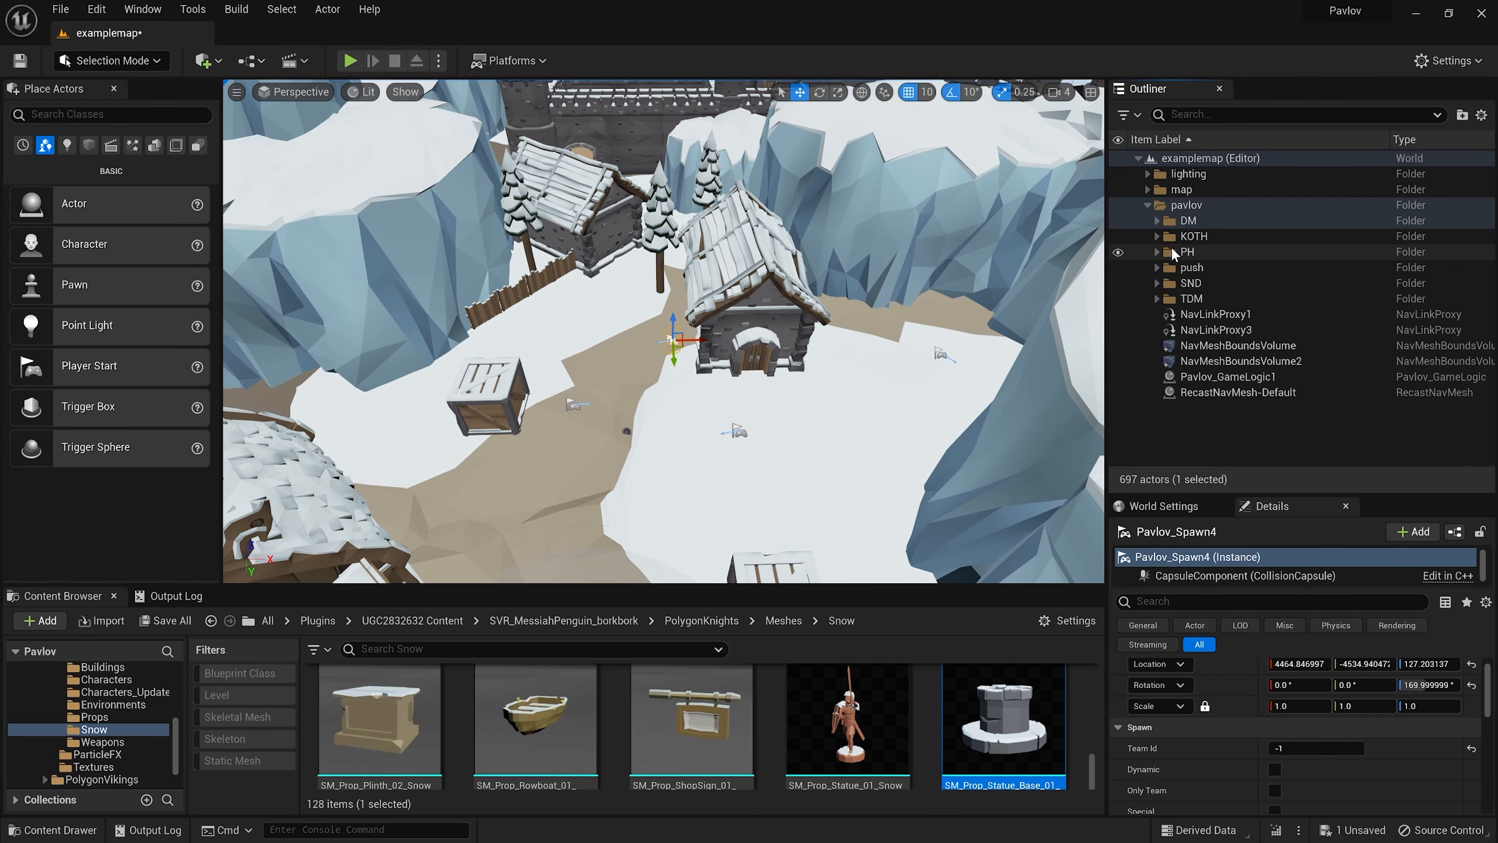
{"action": "left_click", "coordinate": [1157, 299]}
{"action": "double_click", "coordinate": [1215, 345]}
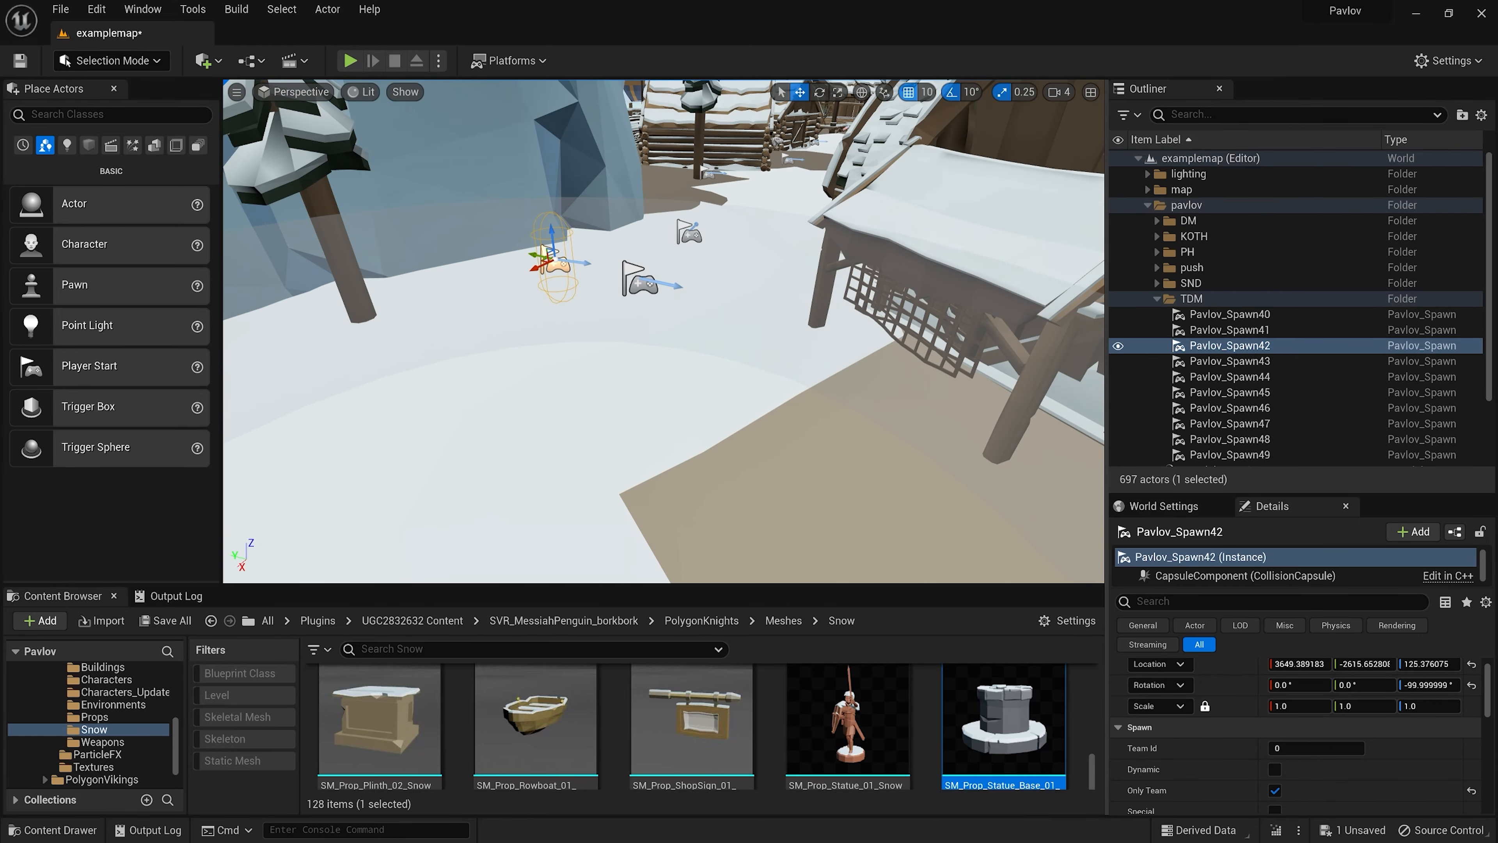
{"action": "scroll", "coordinate": [1257, 719], "scroll_direction": "down", "scroll_amount": 2}
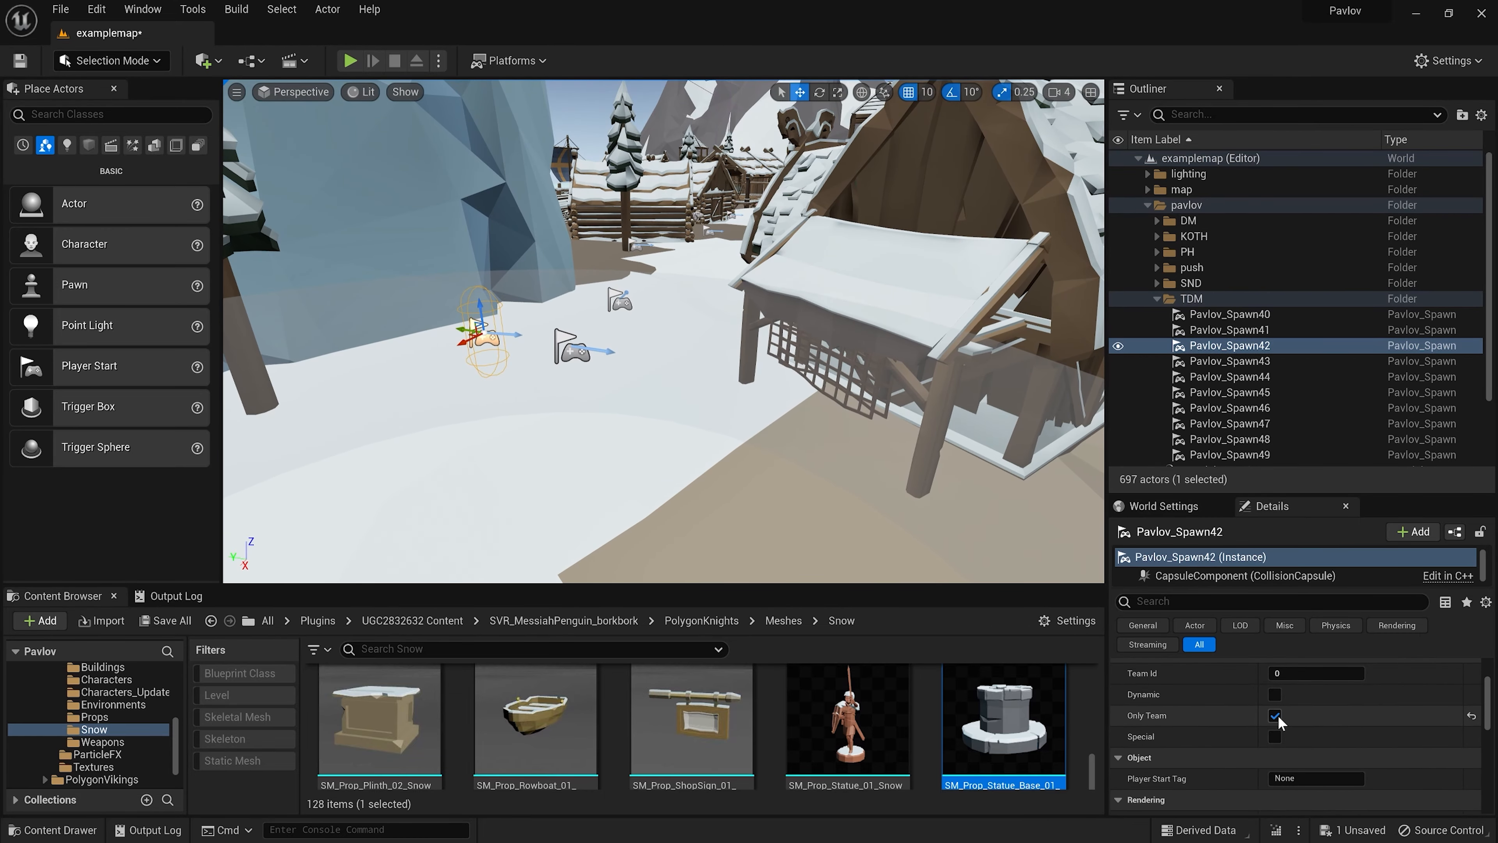
{"action": "scroll", "coordinate": [1275, 719], "scroll_direction": "up", "scroll_amount": 1}
{"action": "mouse_move", "coordinate": [688, 243]}
{"action": "right_mouse_down"}
{"action": "mouse_move", "coordinate": [626, 295]}
{"action": "mouse_move", "coordinate": [688, 243]}
{"action": "right_mouse_up"}
{"action": "key", "text": "s"}
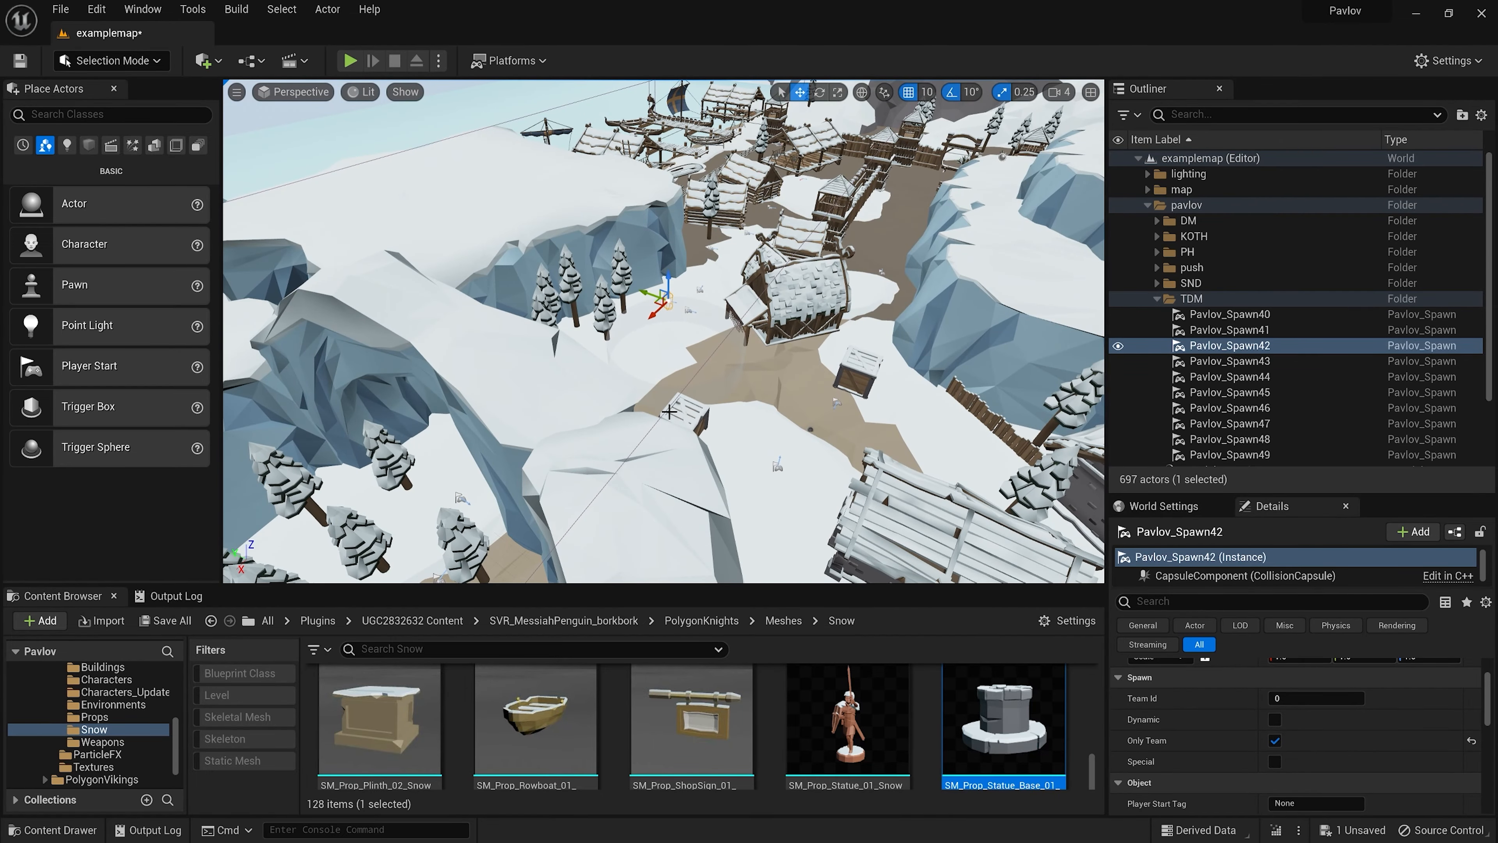
{"action": "key", "text": "w"}
{"action": "right_click_drag", "start_coordinate": [668, 412], "coordinate": [750, 348]}
{"action": "right_click_drag", "start_coordinate": [679, 478], "coordinate": [684, 475]}
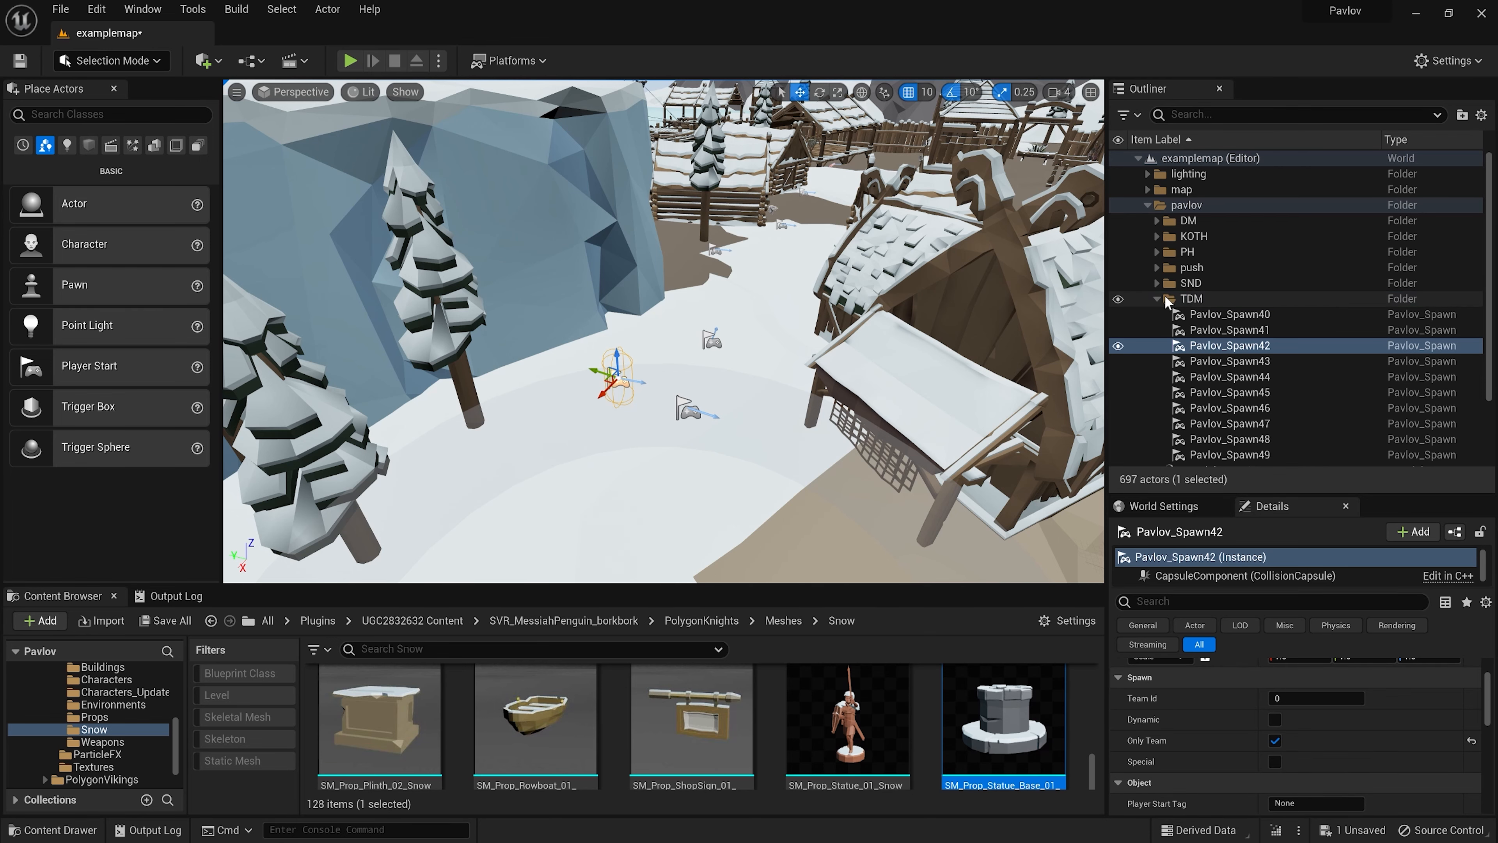
- Review the KOTH folder's BP_KOTHObjectiveProxy2 and the options of BP_KOTHSettingsProxy
{"action": "left_click", "coordinate": [1157, 298]}
{"action": "left_click", "coordinate": [1157, 236]}
{"action": "left_click", "coordinate": [1232, 267]}
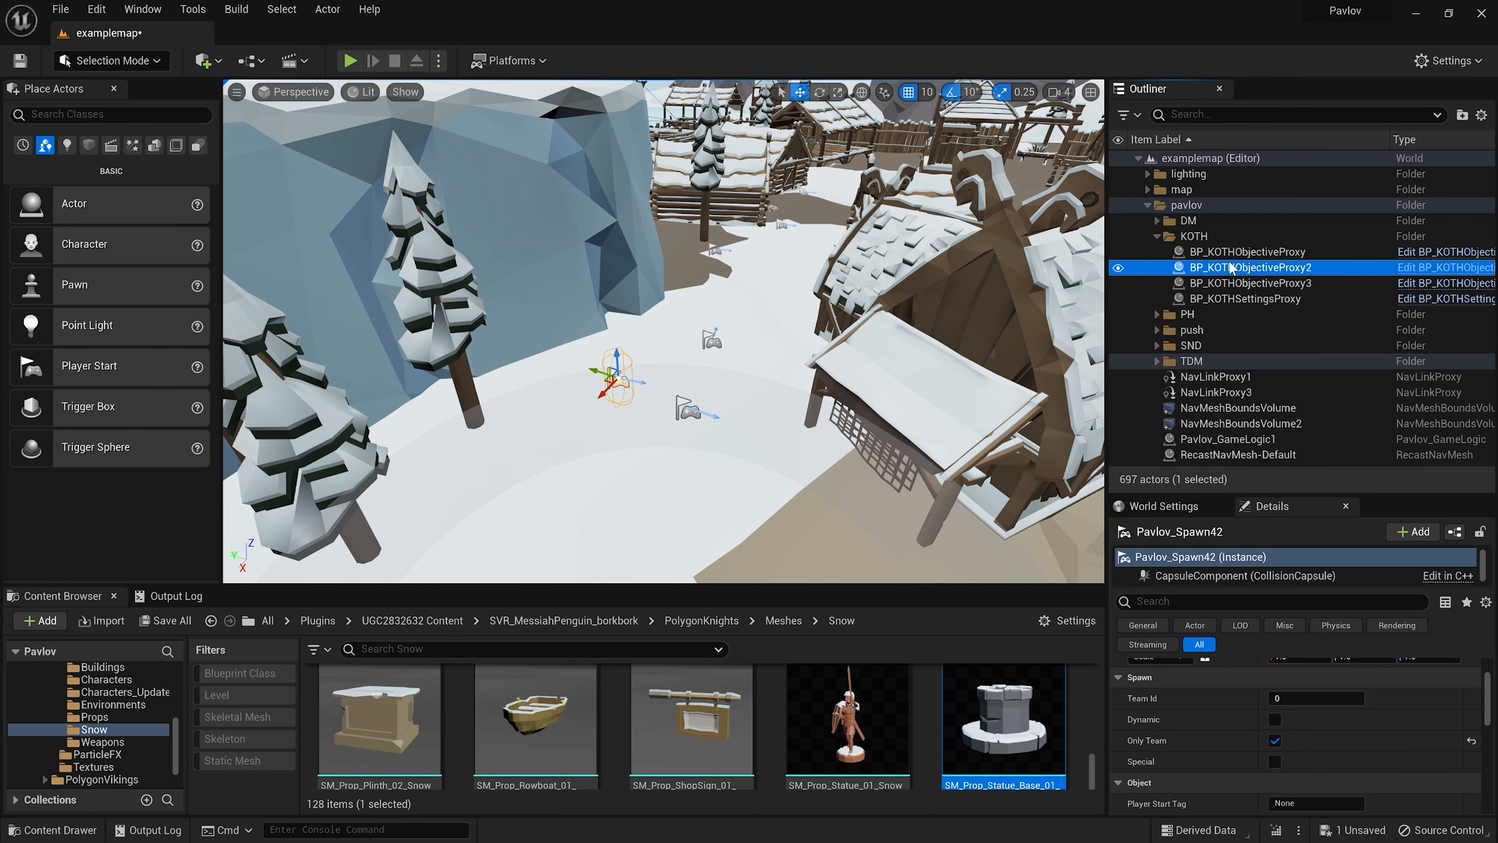
{"action": "double_click", "coordinate": [1232, 267]}
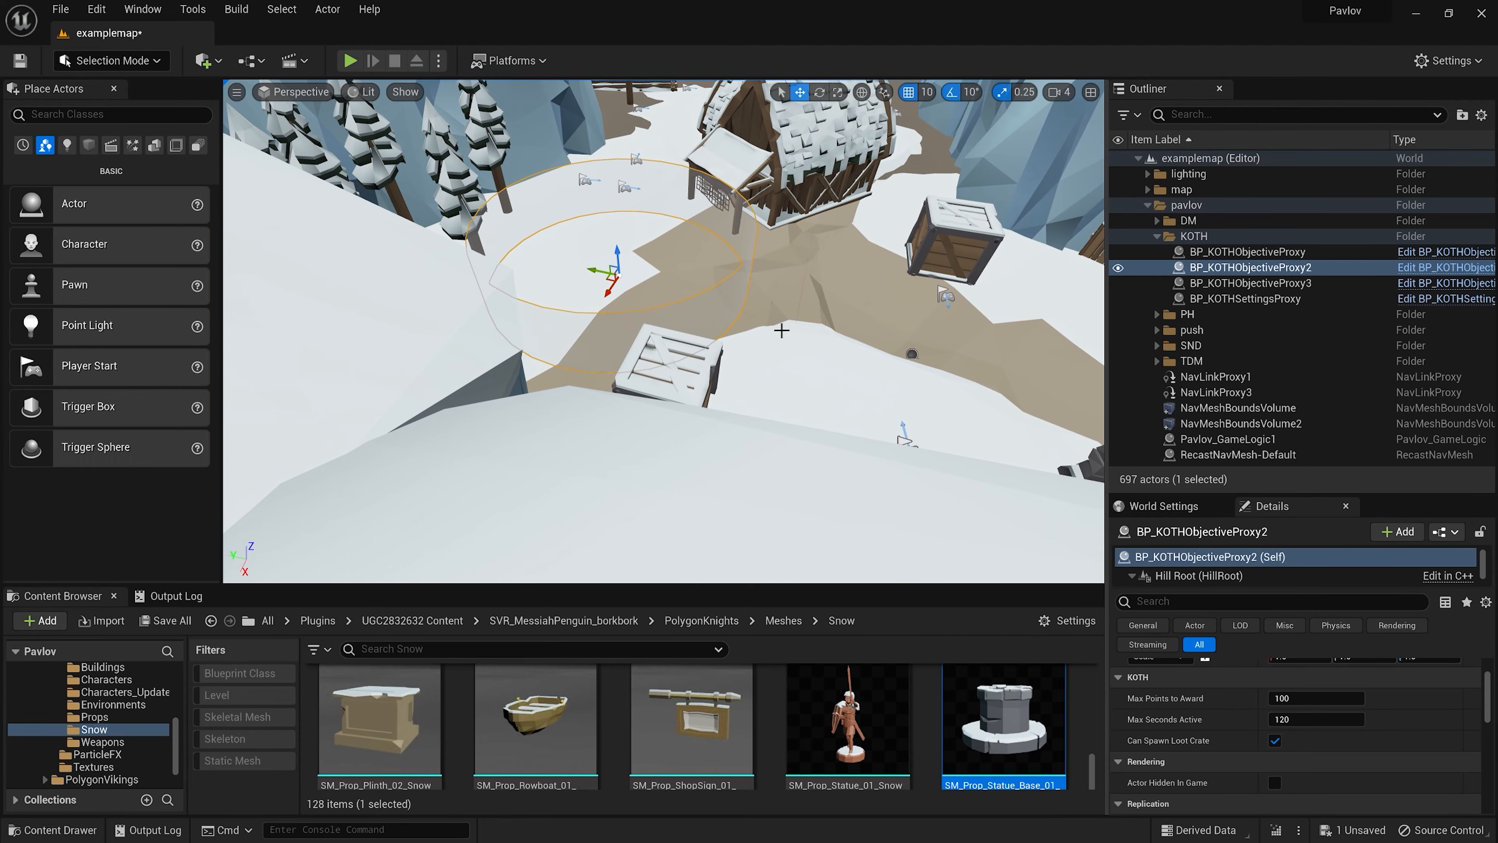
{"action": "right_click_drag", "start_coordinate": [783, 328], "coordinate": [1003, 283]}
{"action": "double_click", "coordinate": [1244, 305]}
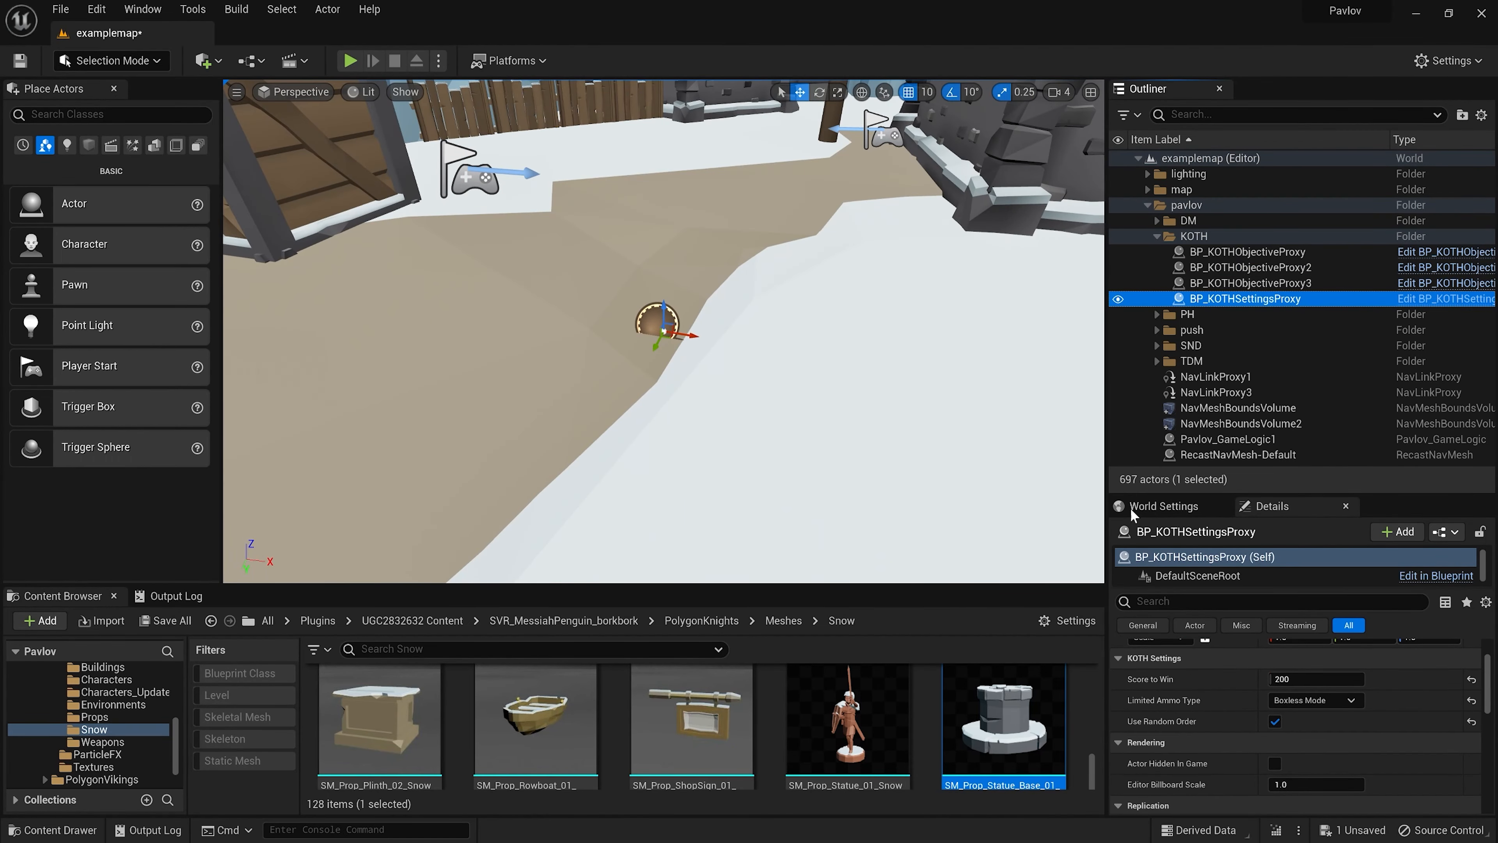
{"action": "left_click", "coordinate": [1156, 236]}
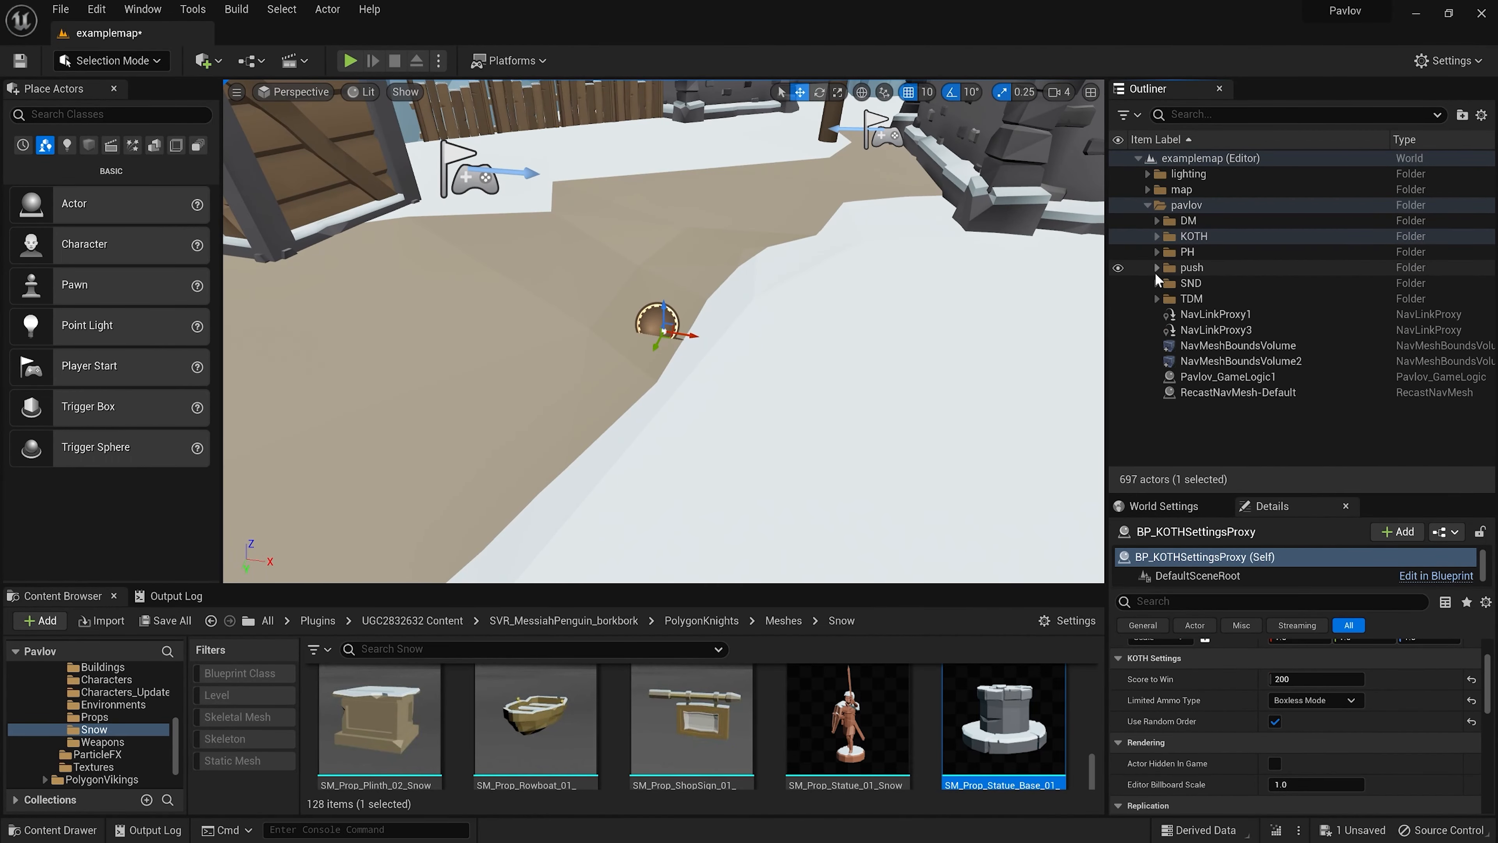
- Examine the push folder's Pavlov_OutOfBoundsVolume, the spawn Pavlov_PushSpawn3 and the ticket options of Pavlov_PushSettings1
{"action": "left_click", "coordinate": [1156, 269]}
{"action": "double_click", "coordinate": [1275, 284]}
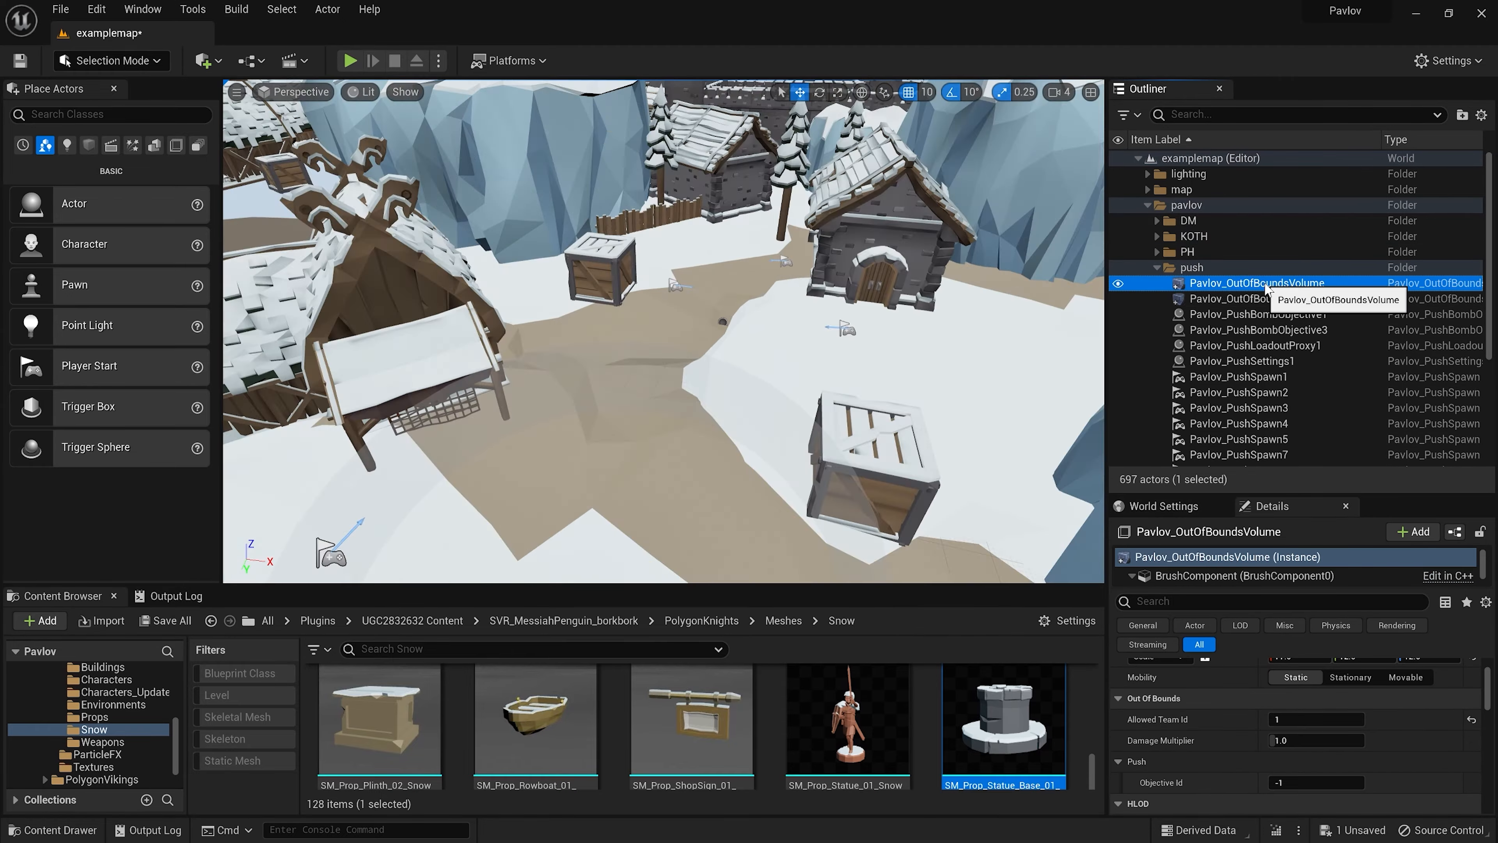
{"action": "right_click_drag", "start_coordinate": [865, 320], "coordinate": [755, 310]}
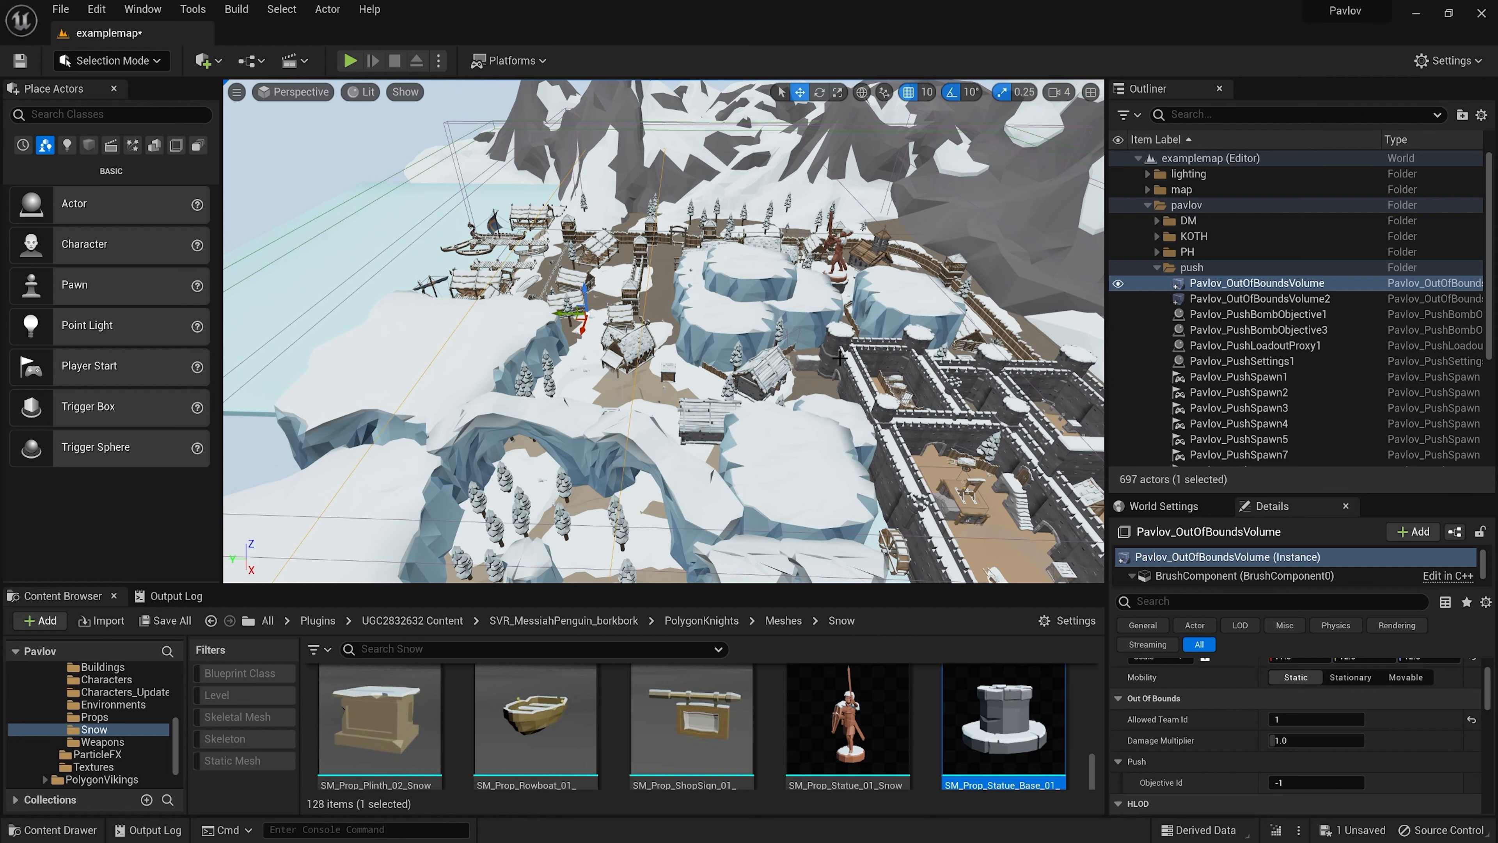
{"action": "double_click", "coordinate": [1300, 406]}
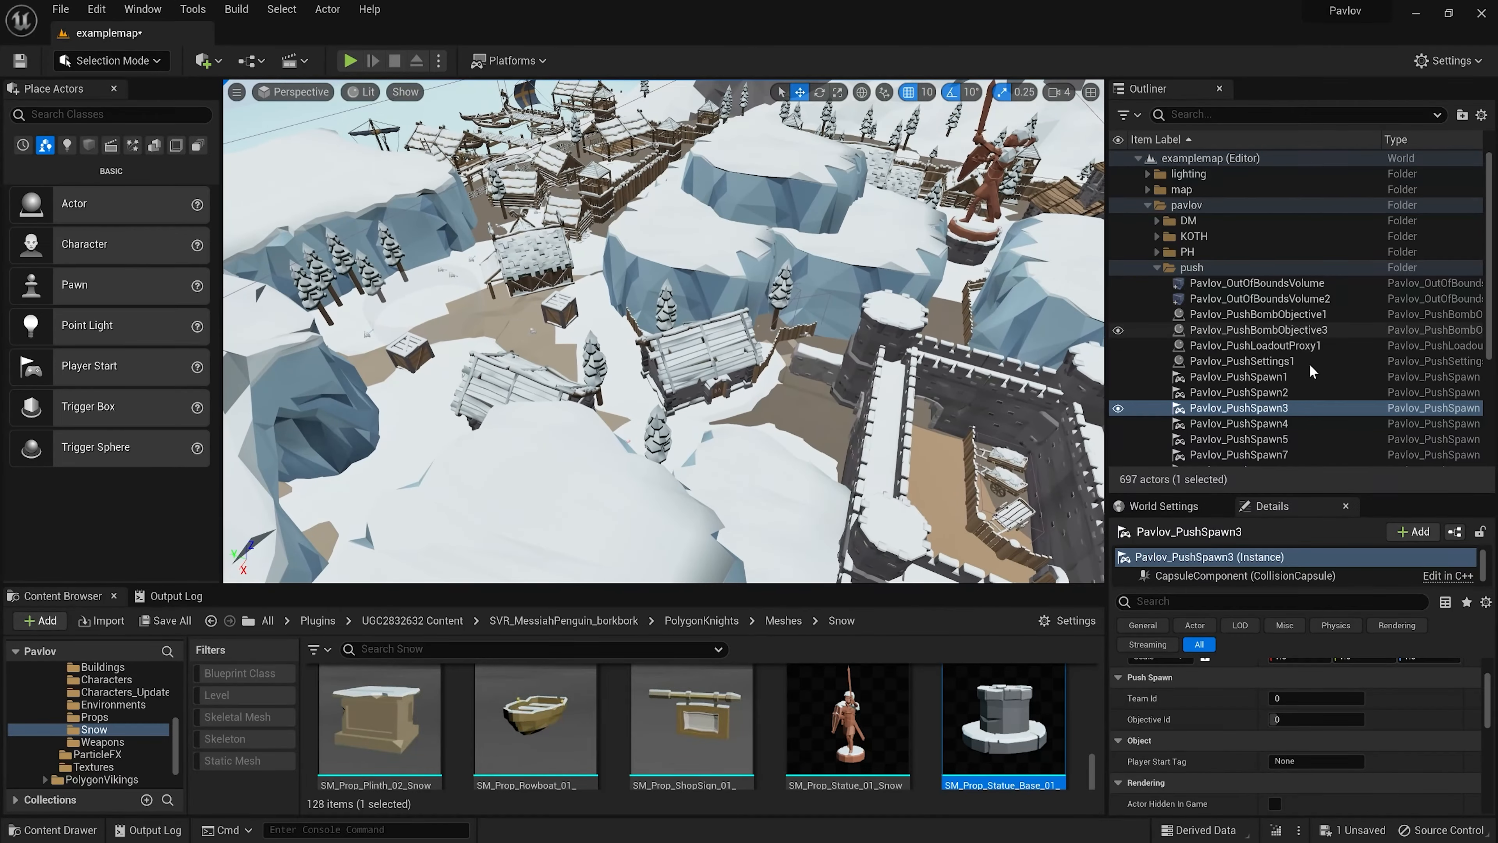
{"action": "double_click", "coordinate": [1307, 363]}
{"action": "scroll", "coordinate": [1210, 684], "scroll_direction": "down", "scroll_amount": 1}
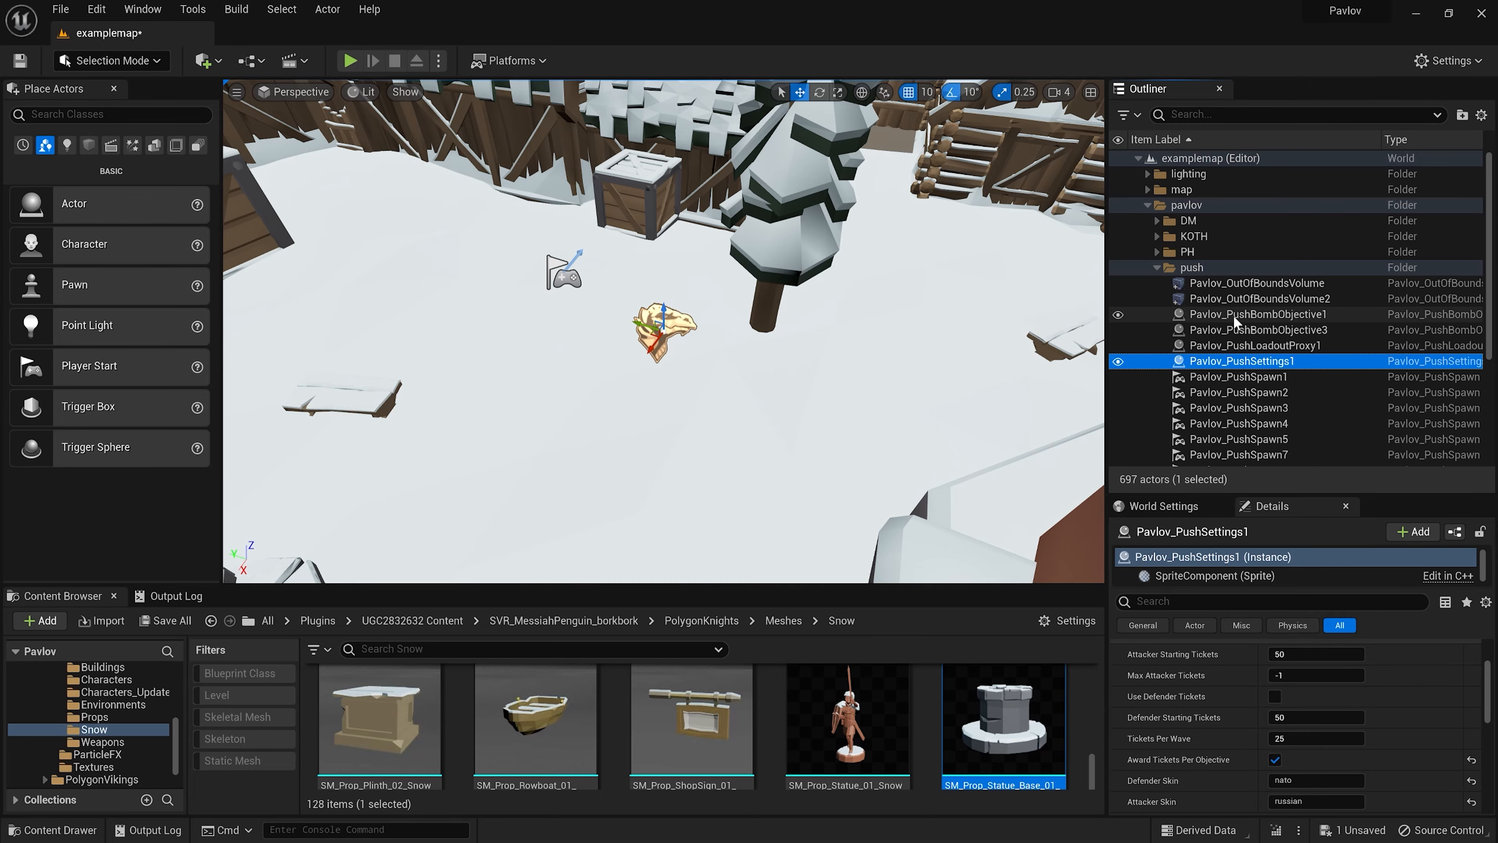
- Review the first loadout entry in Pavlov_PushLoadoutProxy1 and the objective settings of Pavlov_PushBombObjective1
{"action": "double_click", "coordinate": [1256, 345]}
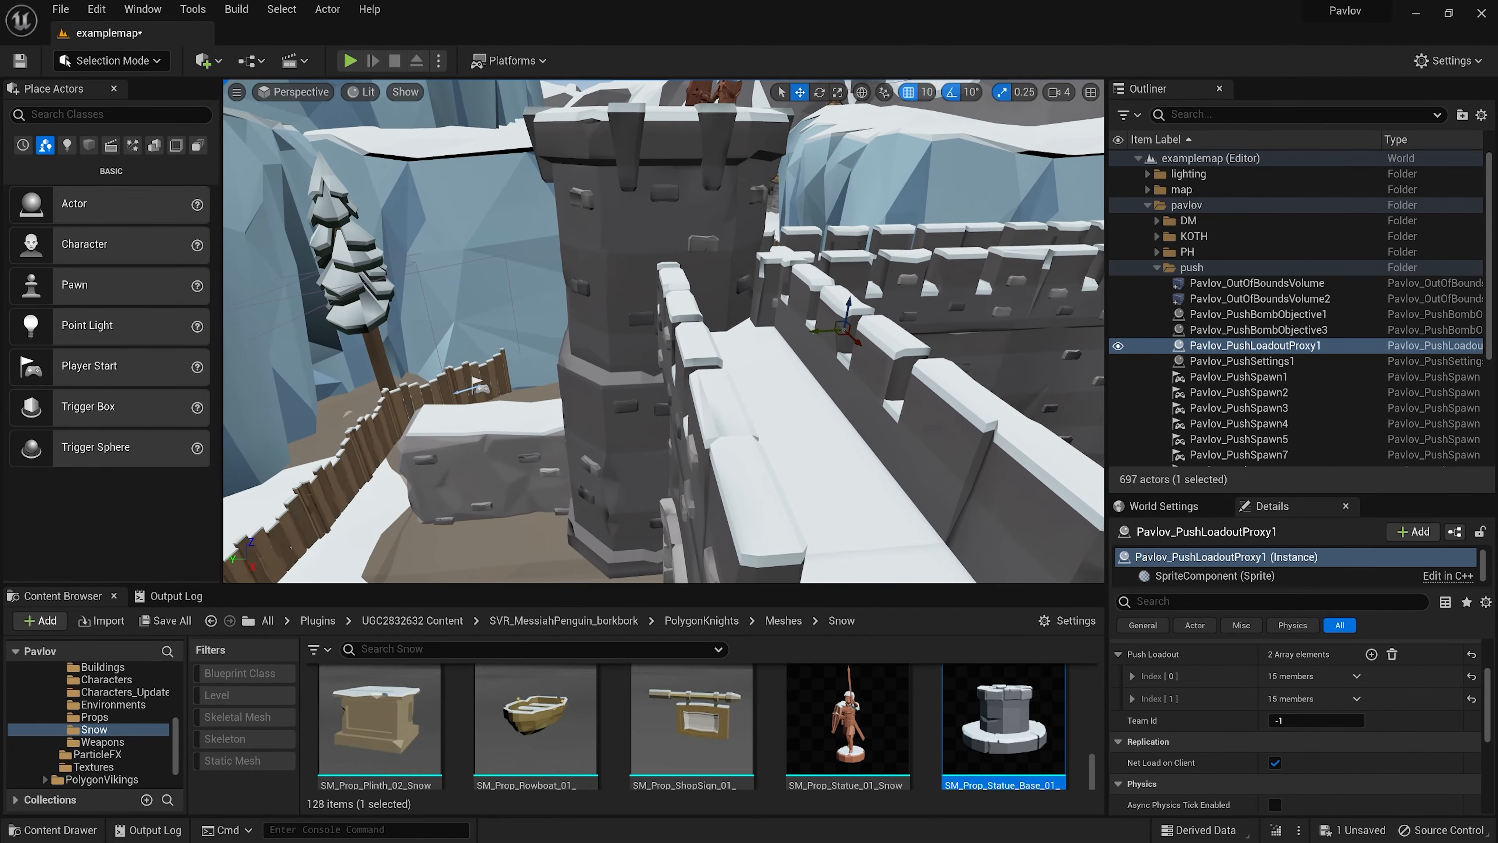
{"action": "scroll", "coordinate": [1138, 708], "scroll_direction": "up", "scroll_amount": 2}
{"action": "left_click", "coordinate": [1131, 725]}
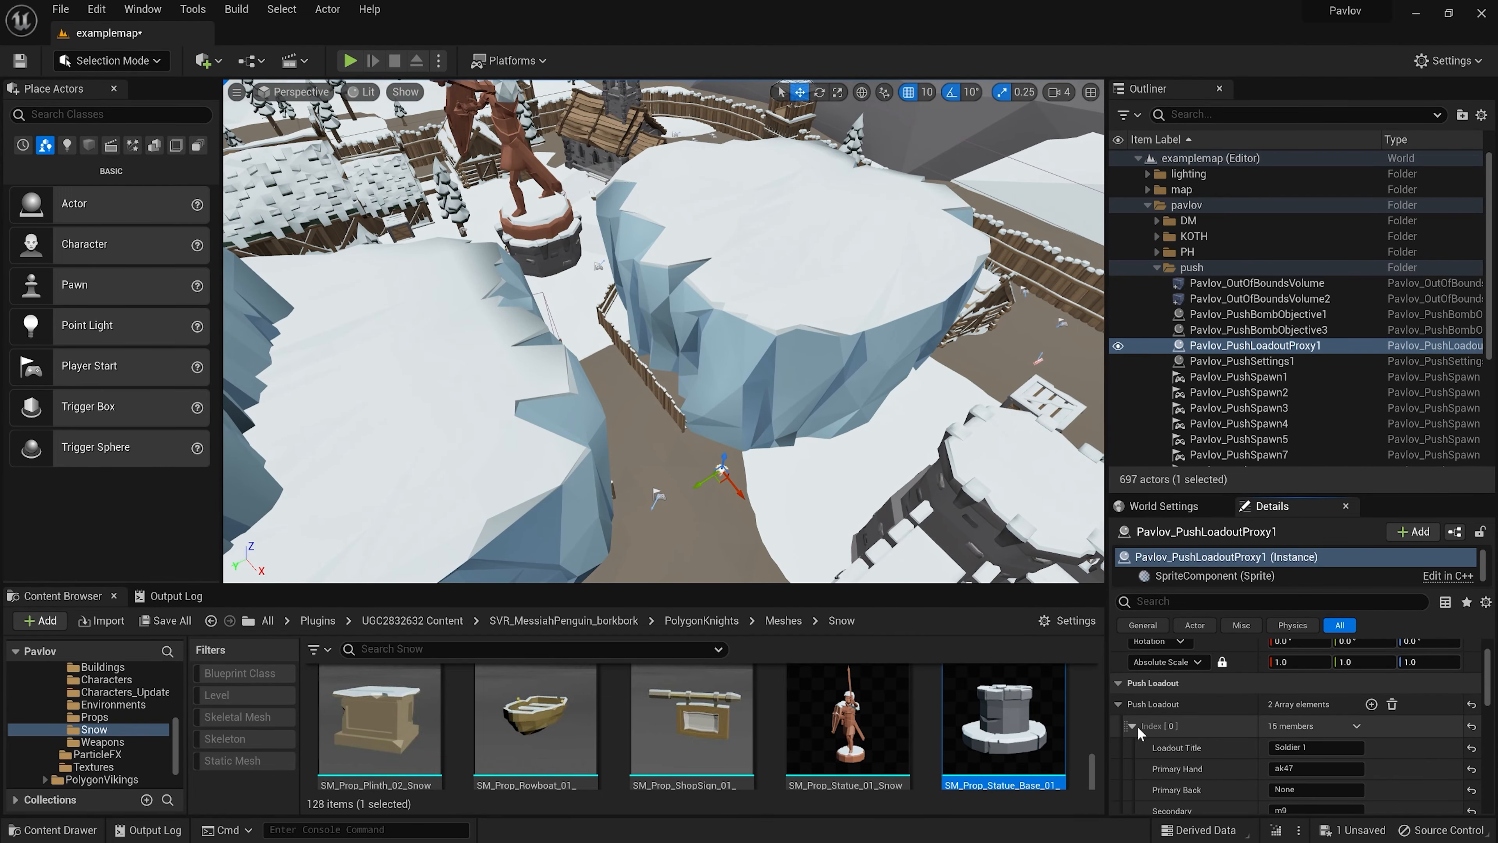
{"action": "scroll", "coordinate": [1278, 742], "scroll_direction": "down", "scroll_amount": 3}
{"action": "scroll", "coordinate": [1248, 726], "scroll_direction": "up", "scroll_amount": 2}
{"action": "left_click", "coordinate": [1132, 725]}
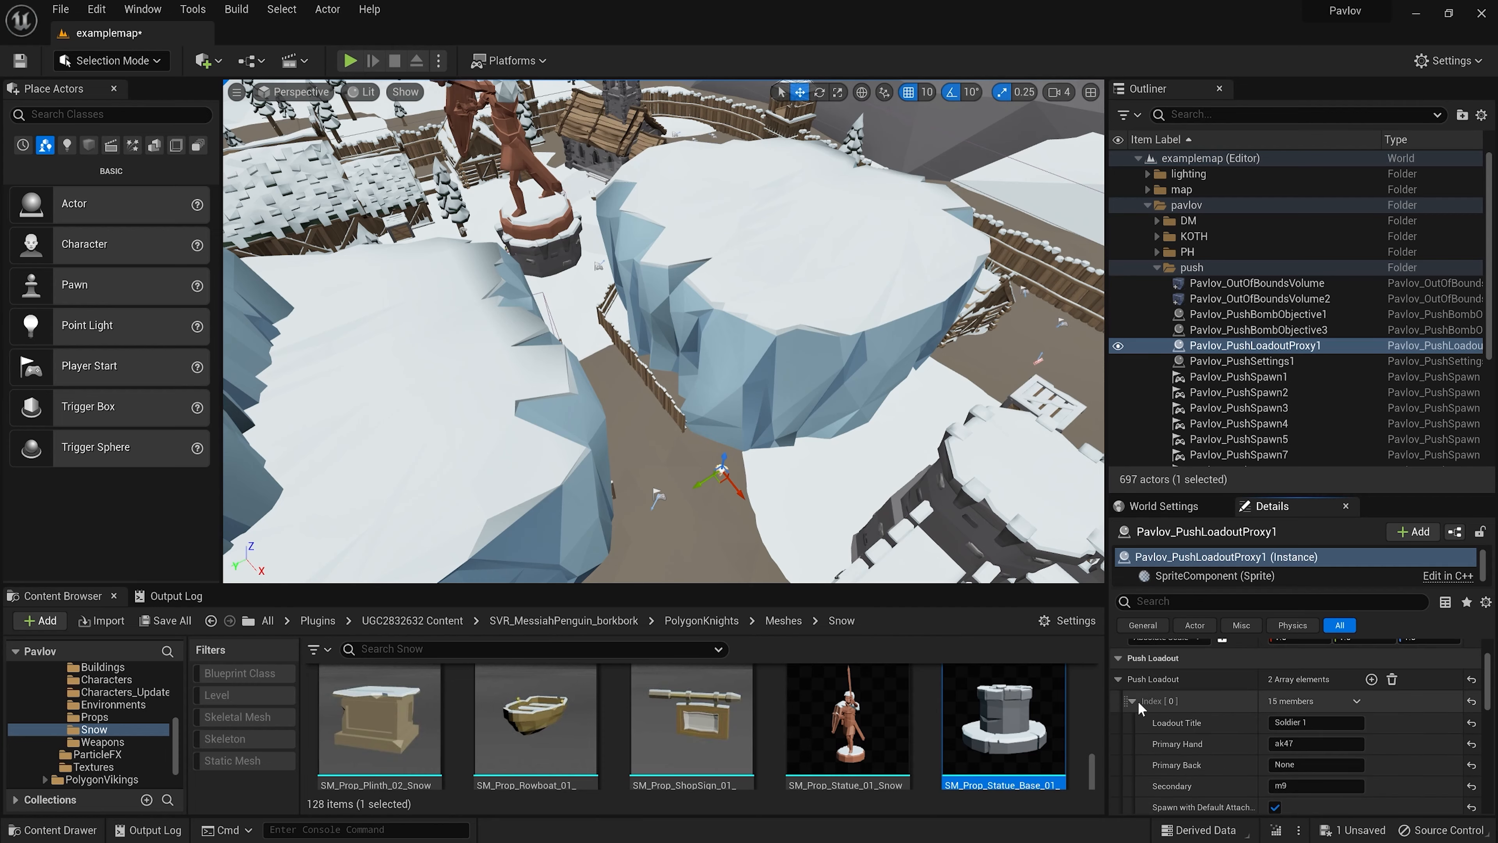
{"action": "double_click", "coordinate": [1256, 314]}
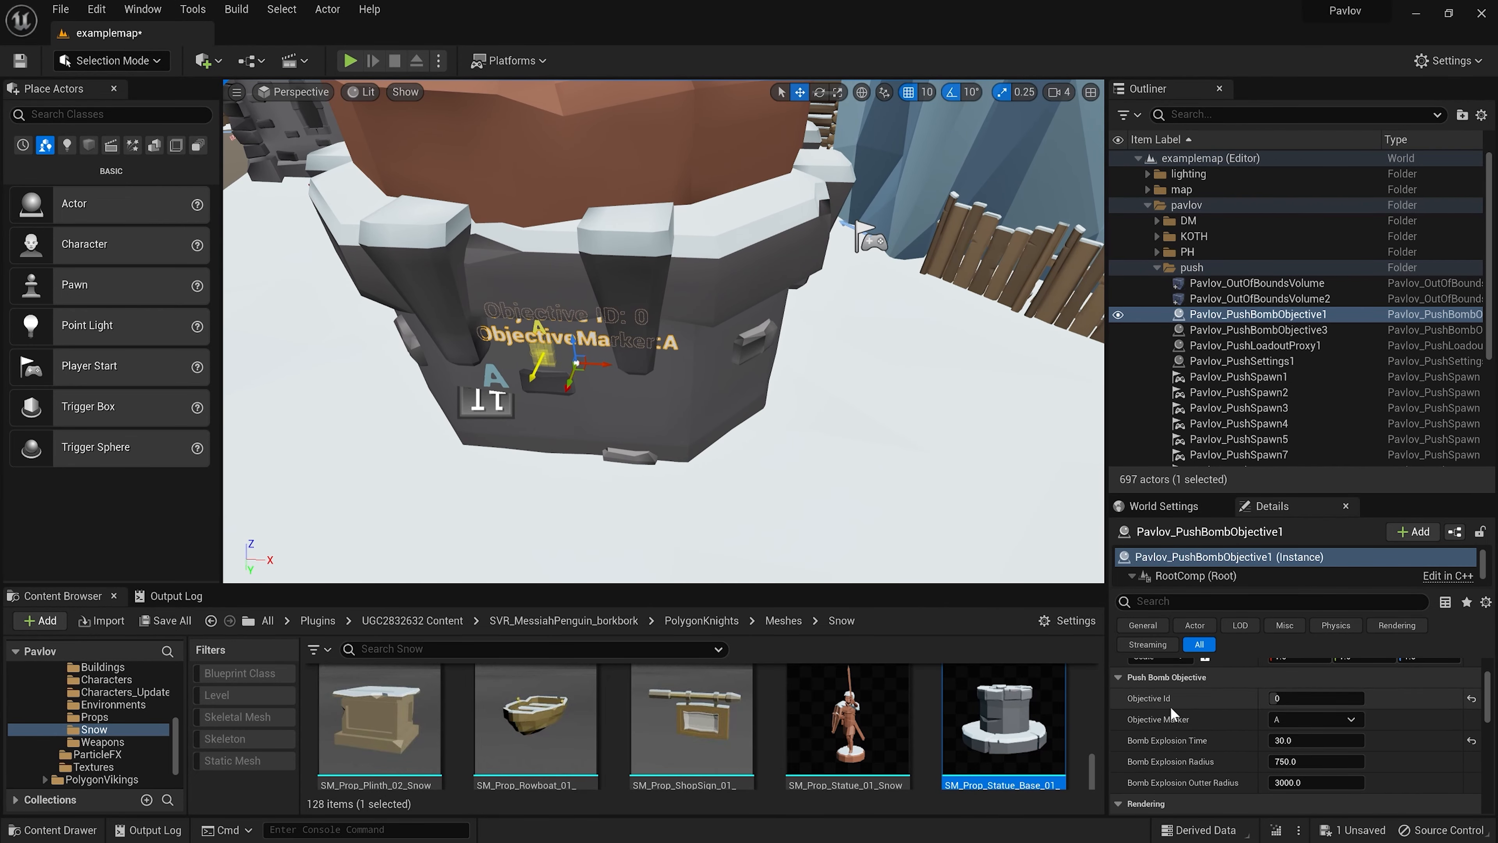
{"action": "left_click", "coordinate": [1157, 267]}
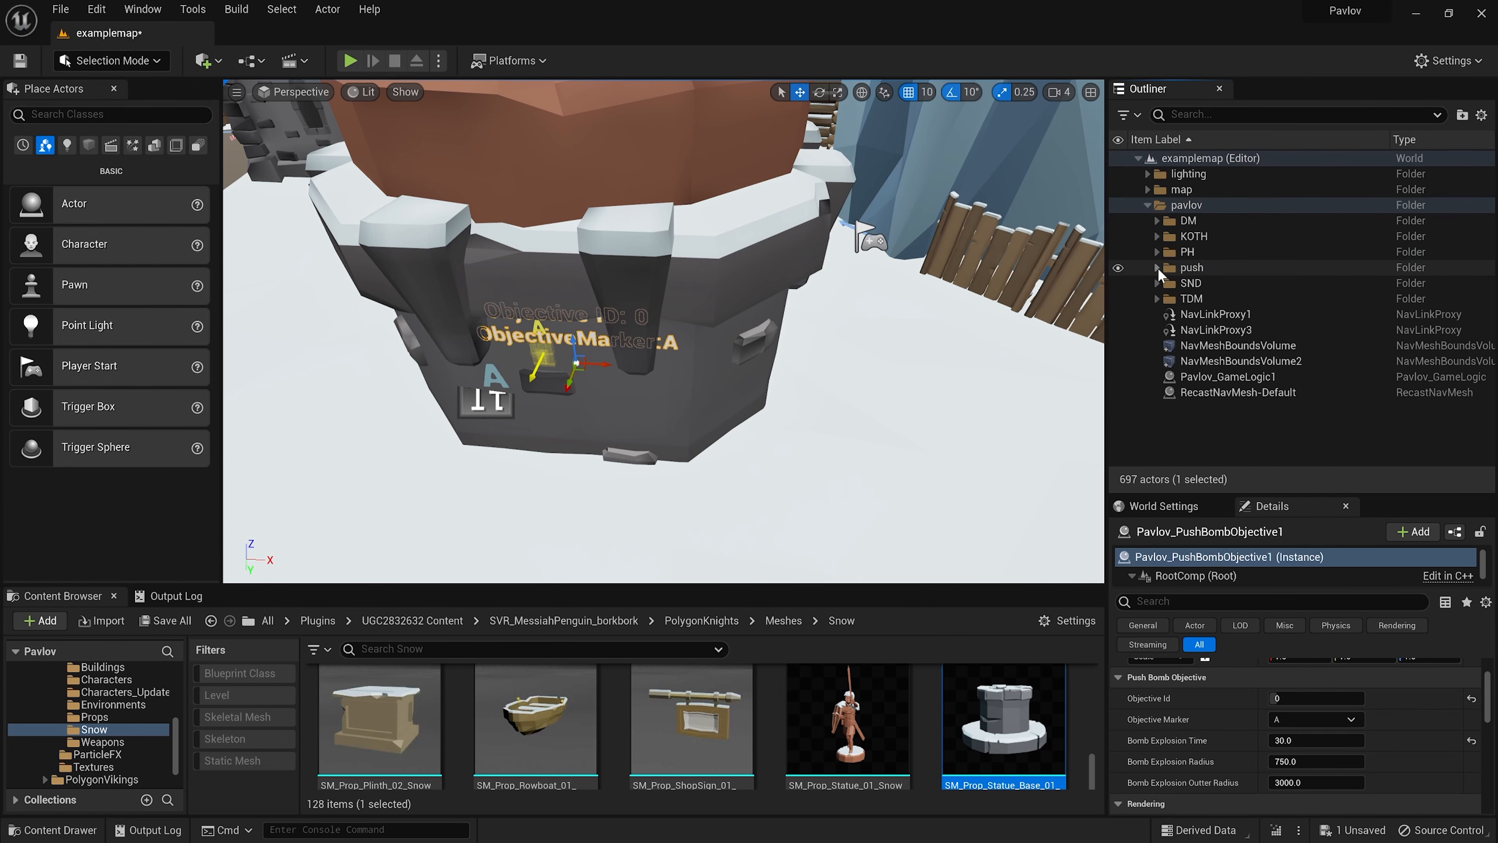
- Examine the SND folder's Pavlov_BombSpot1 and the spawn settings and surroundings of Pavlov_Spawn53
{"action": "left_click", "coordinate": [1156, 283]}
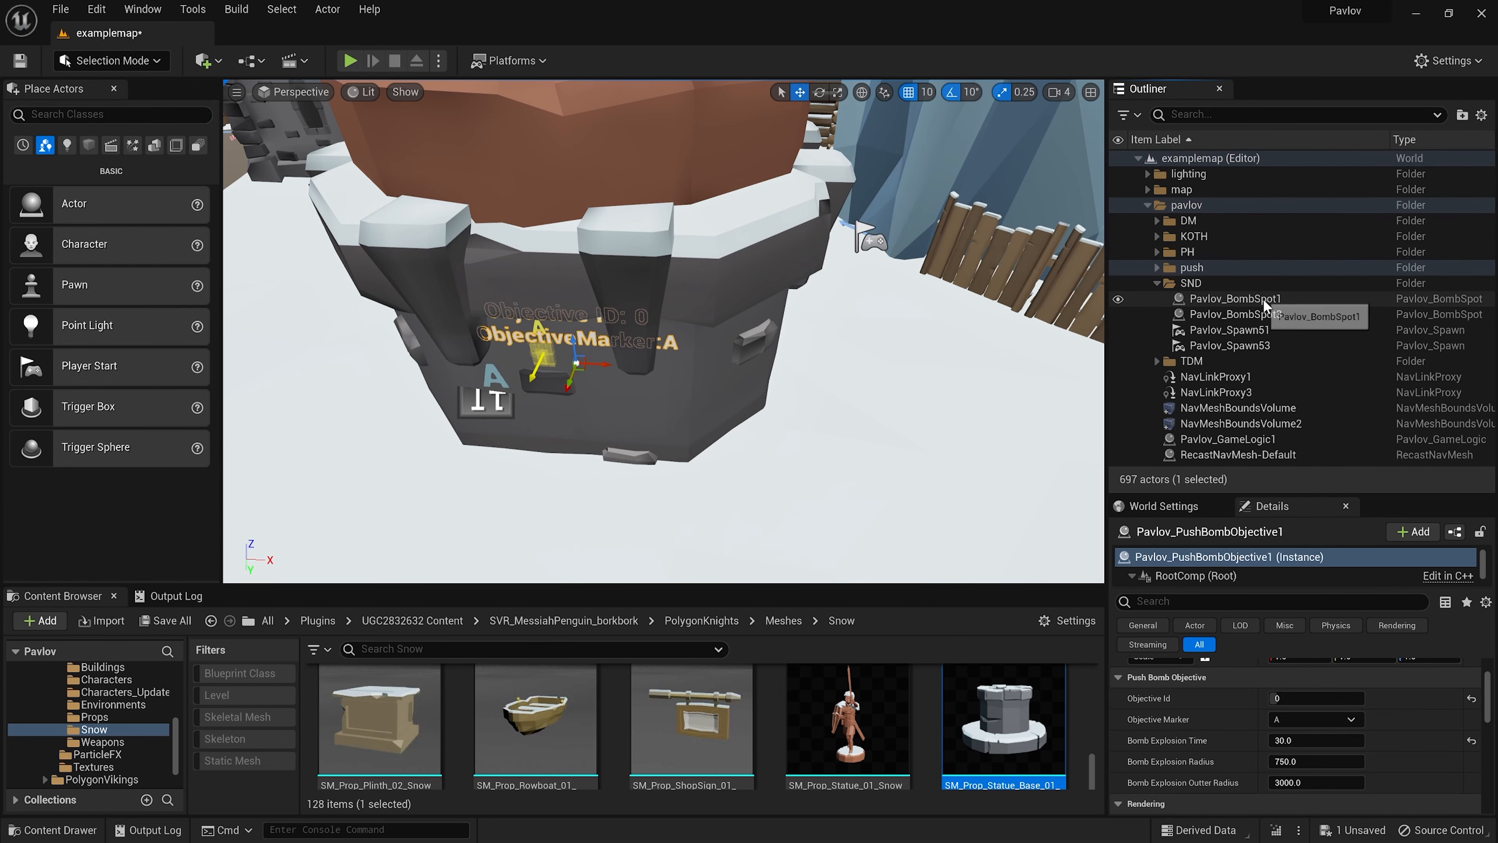
{"action": "double_click", "coordinate": [1233, 298]}
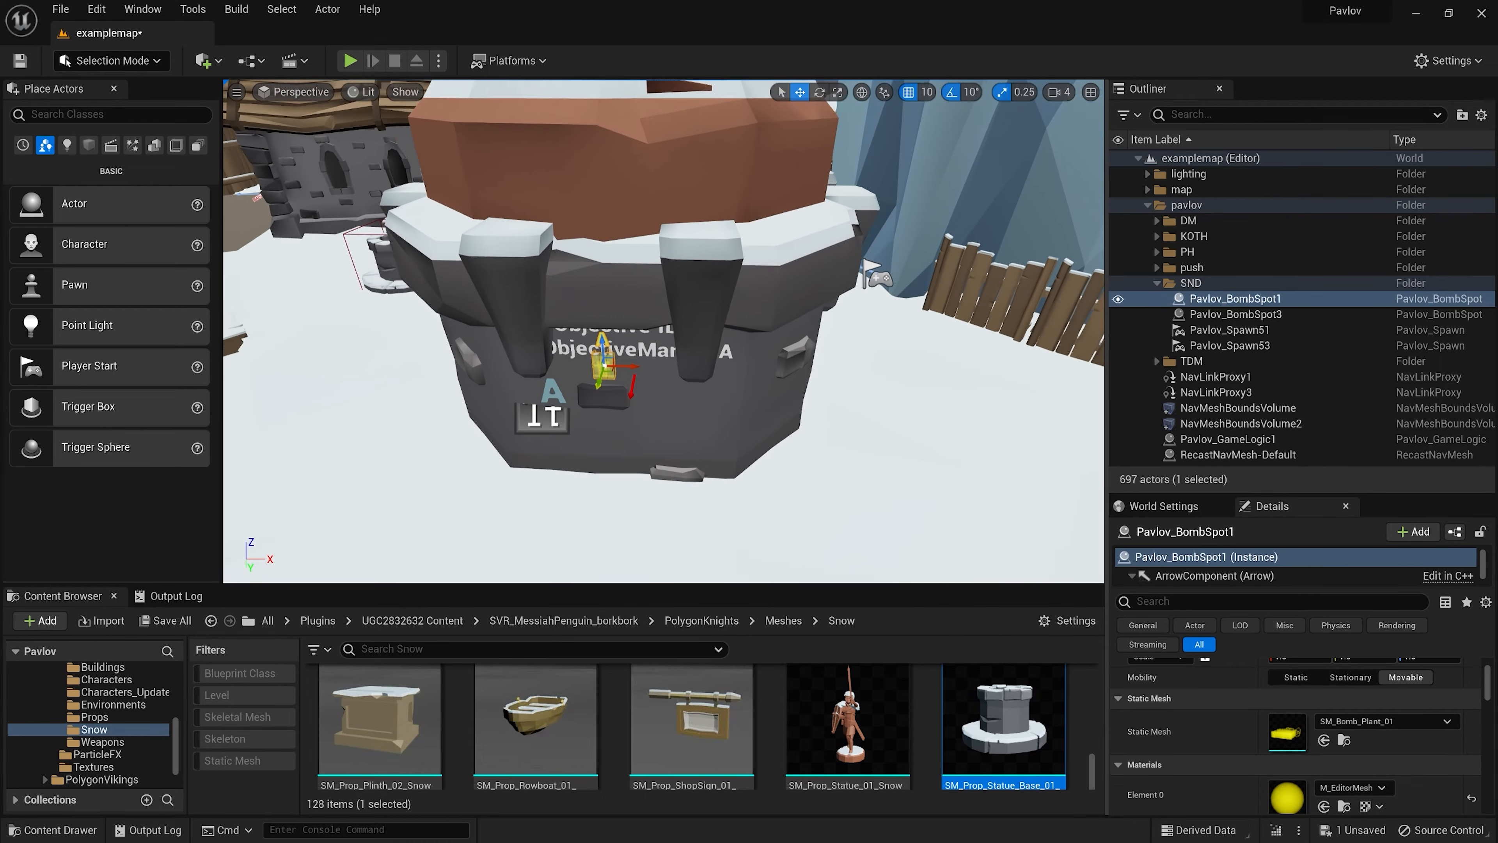
{"action": "right_click_drag", "start_coordinate": [589, 371], "coordinate": [732, 413]}
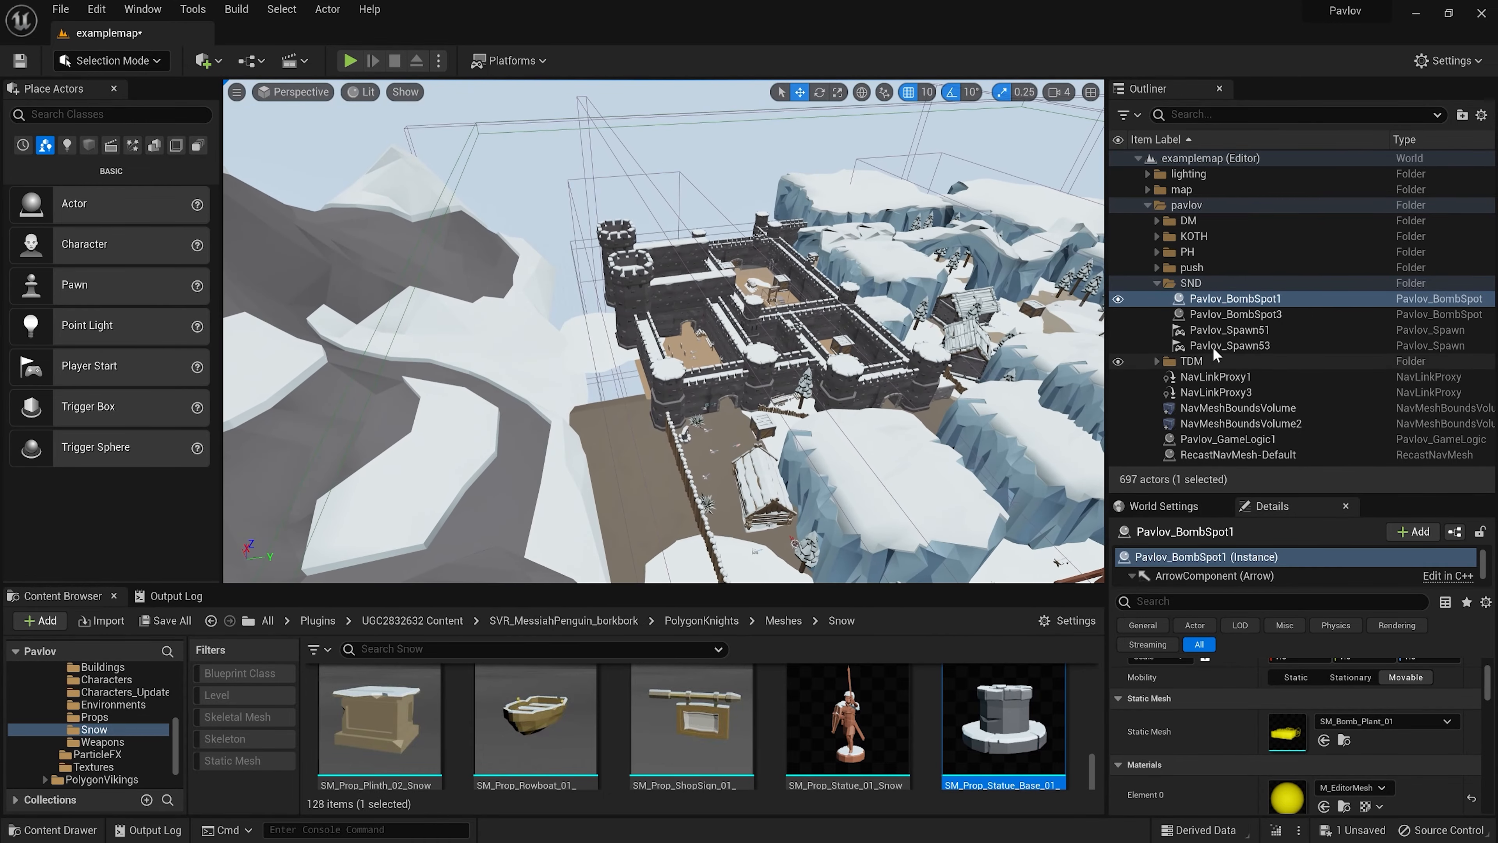
{"action": "double_click", "coordinate": [1213, 346]}
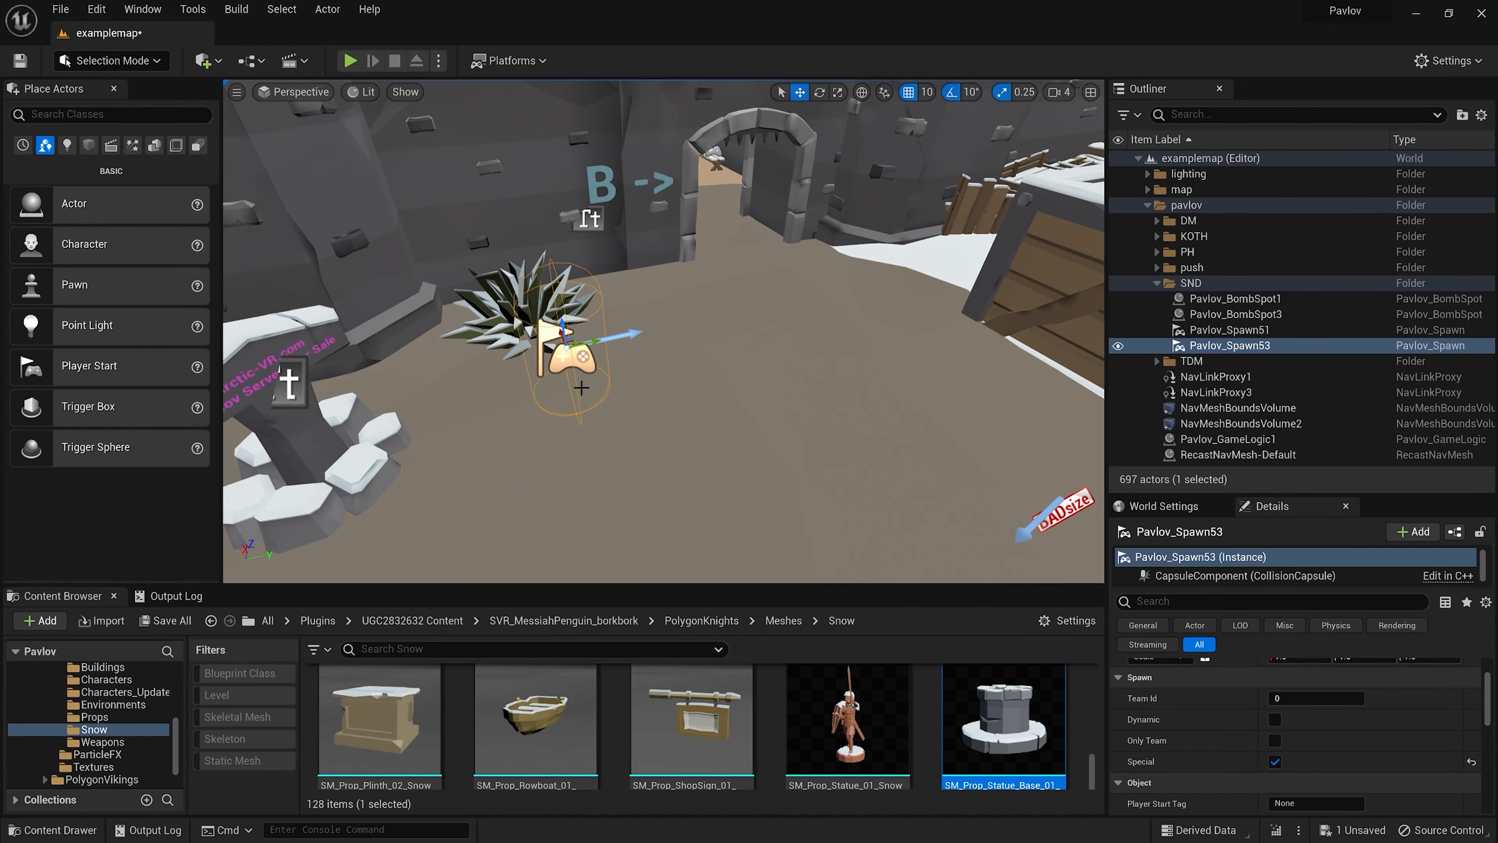
{"action": "right_click_drag", "start_coordinate": [589, 415], "coordinate": [648, 466]}
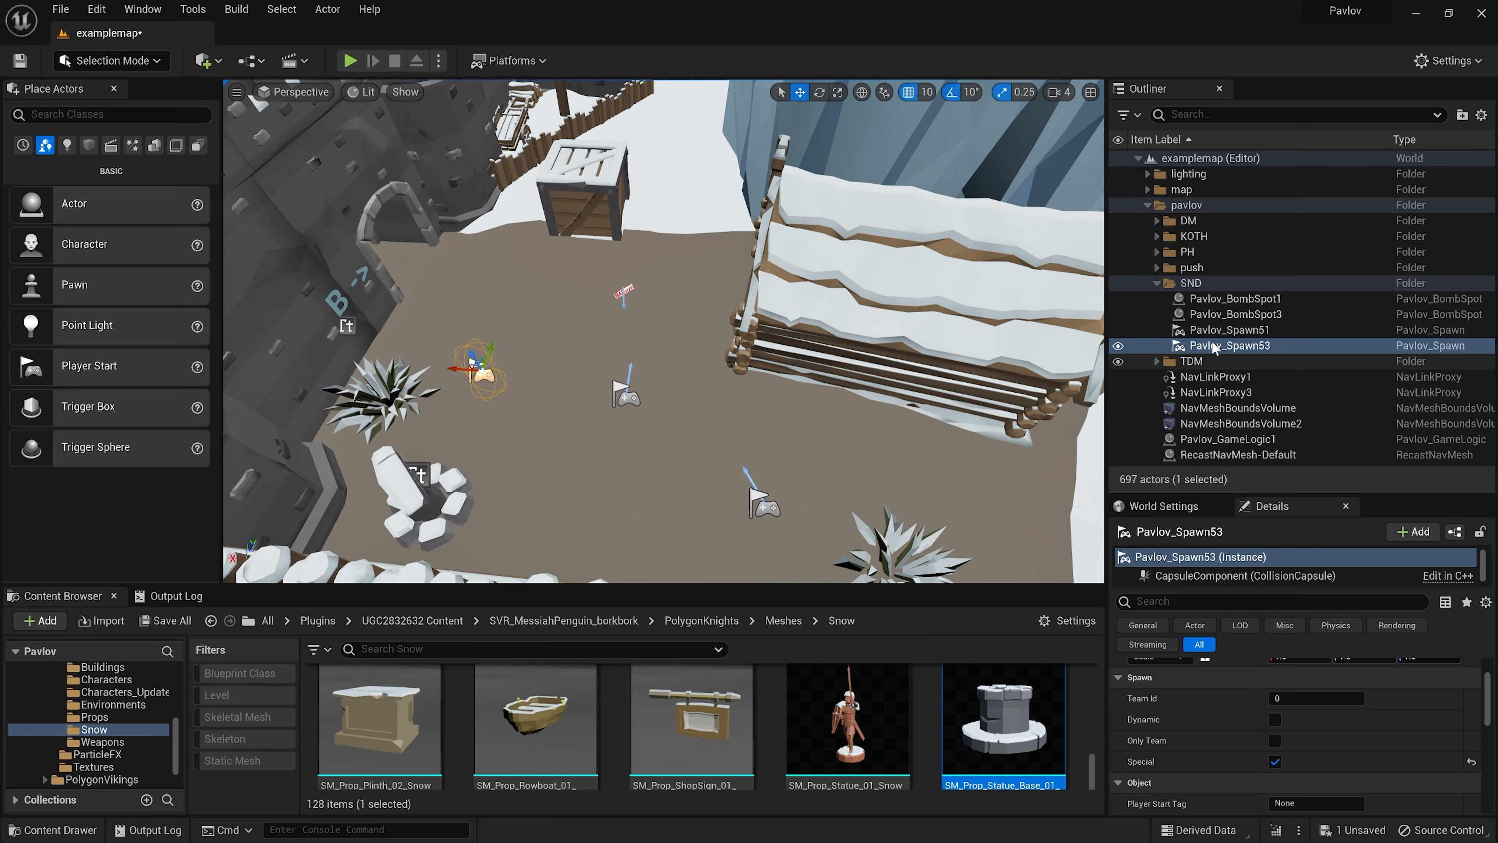
{"action": "left_click", "coordinate": [1156, 284]}
- Locate the PH folder's BP_PropVolume and check the component tags of the stone statue base inside it
{"action": "left_click", "coordinate": [1157, 252]}
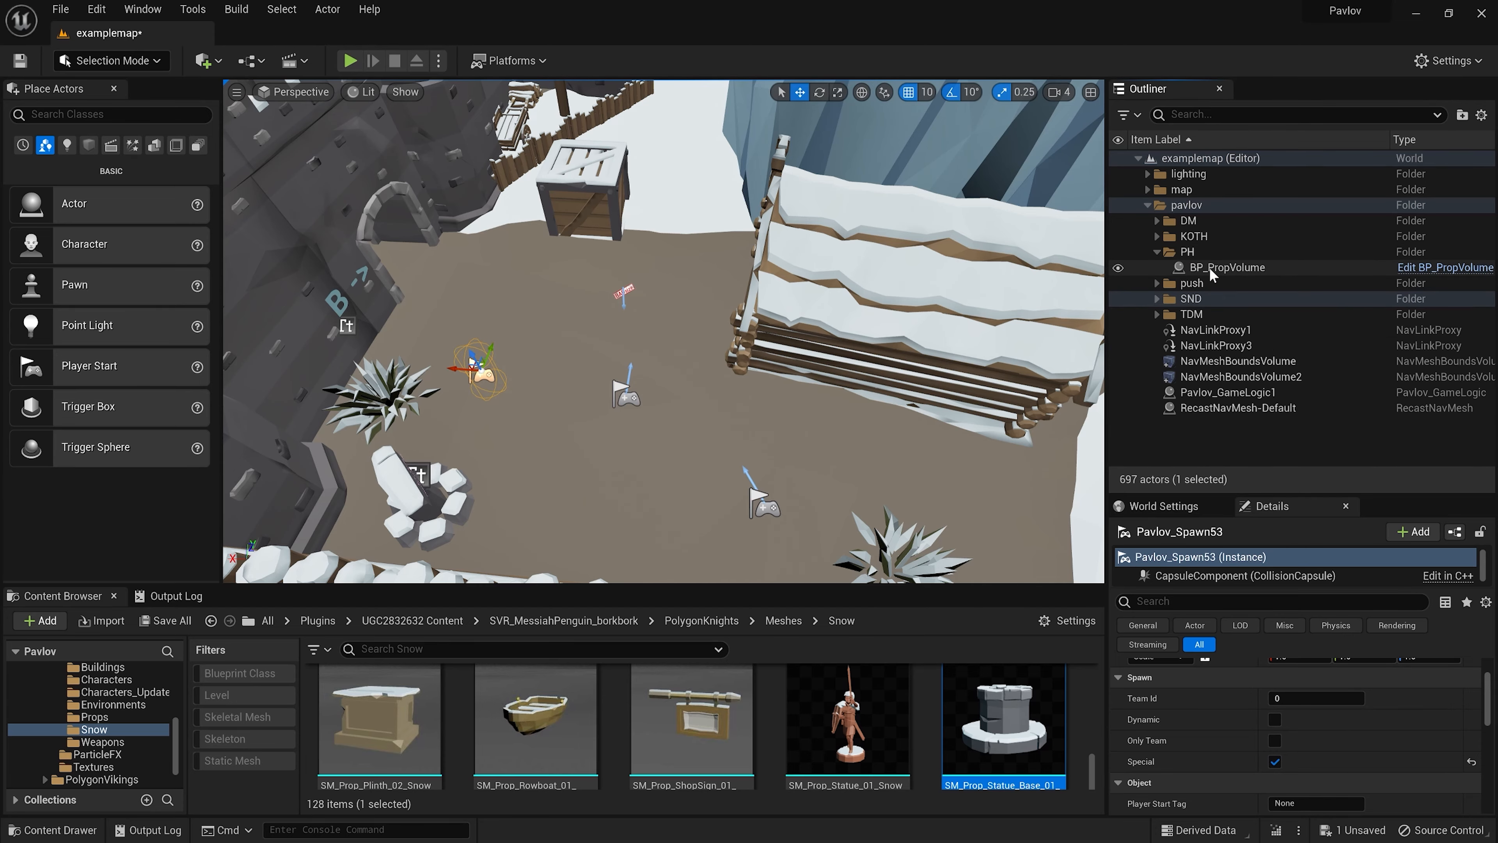
{"action": "double_click", "coordinate": [1227, 268]}
{"action": "mouse_move", "coordinate": [722, 288]}
{"action": "right_mouse_down"}
{"action": "mouse_move", "coordinate": [637, 348]}
{"action": "mouse_move", "coordinate": [722, 287]}
{"action": "right_mouse_up"}
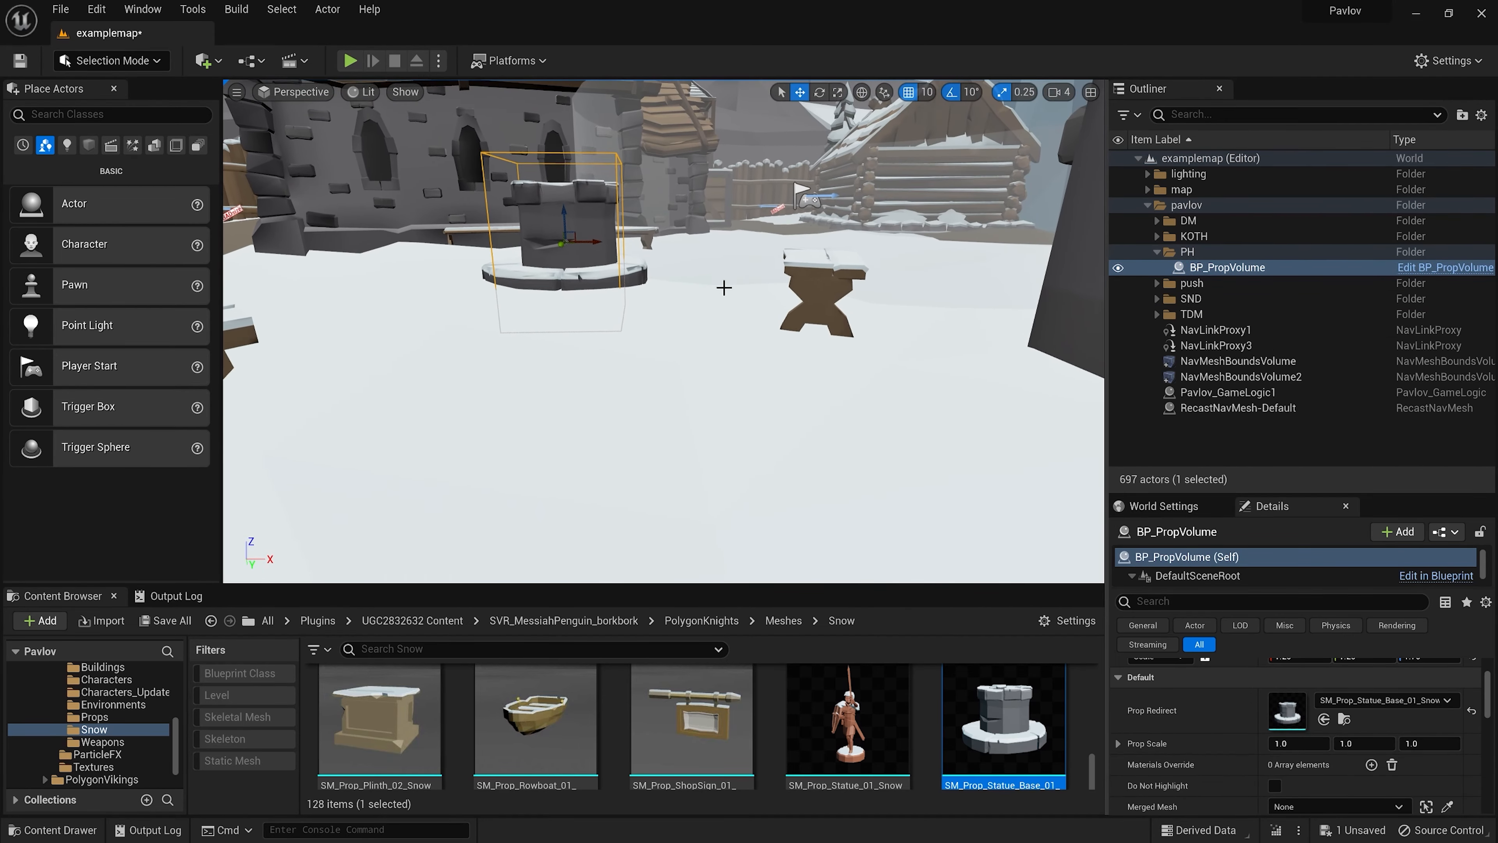
{"action": "left_click", "coordinate": [563, 224]}
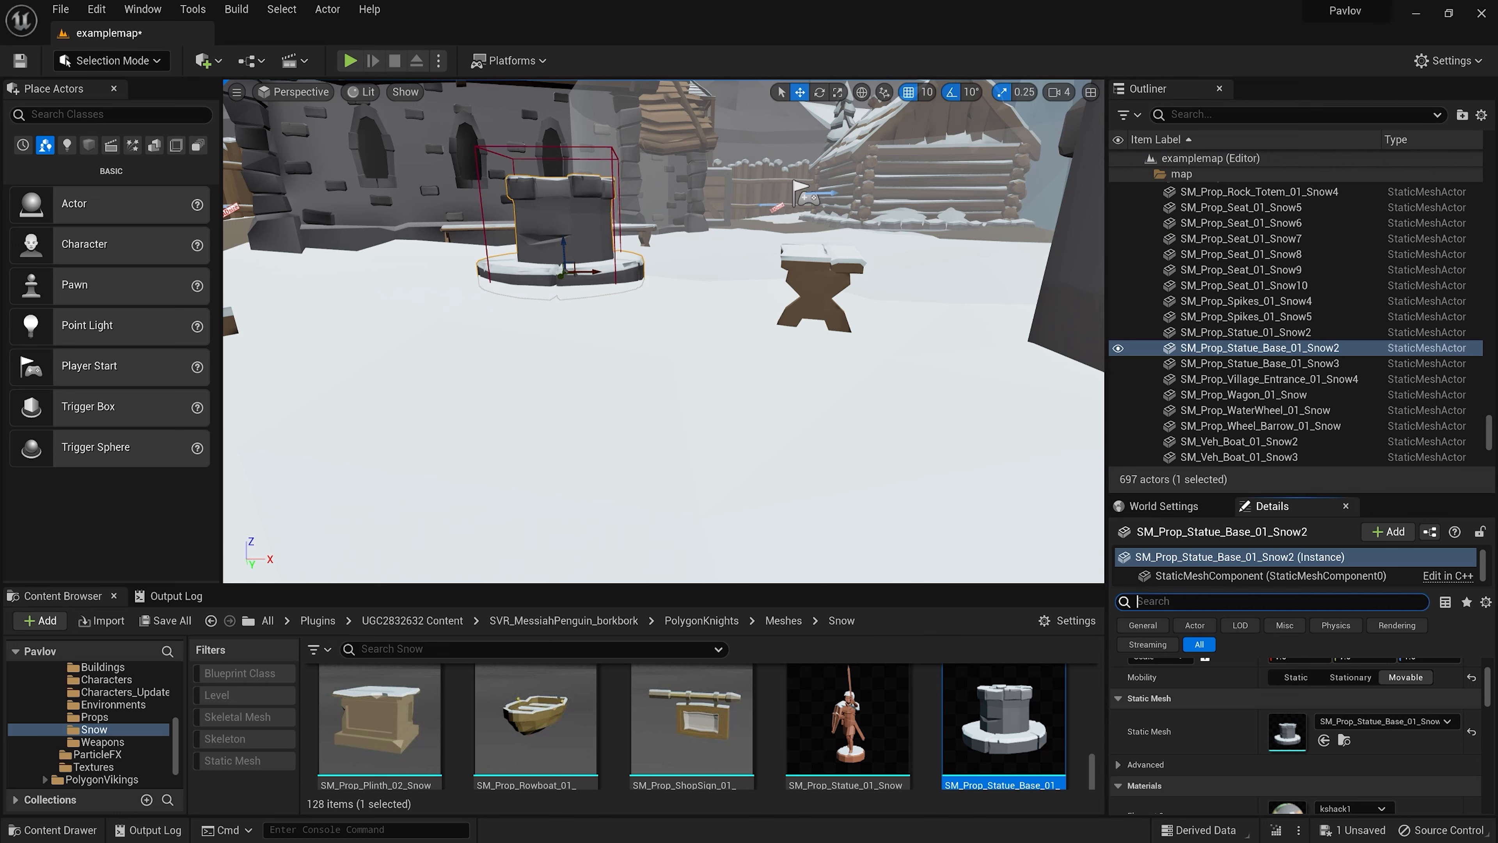
{"action": "type", "text": "tag"}
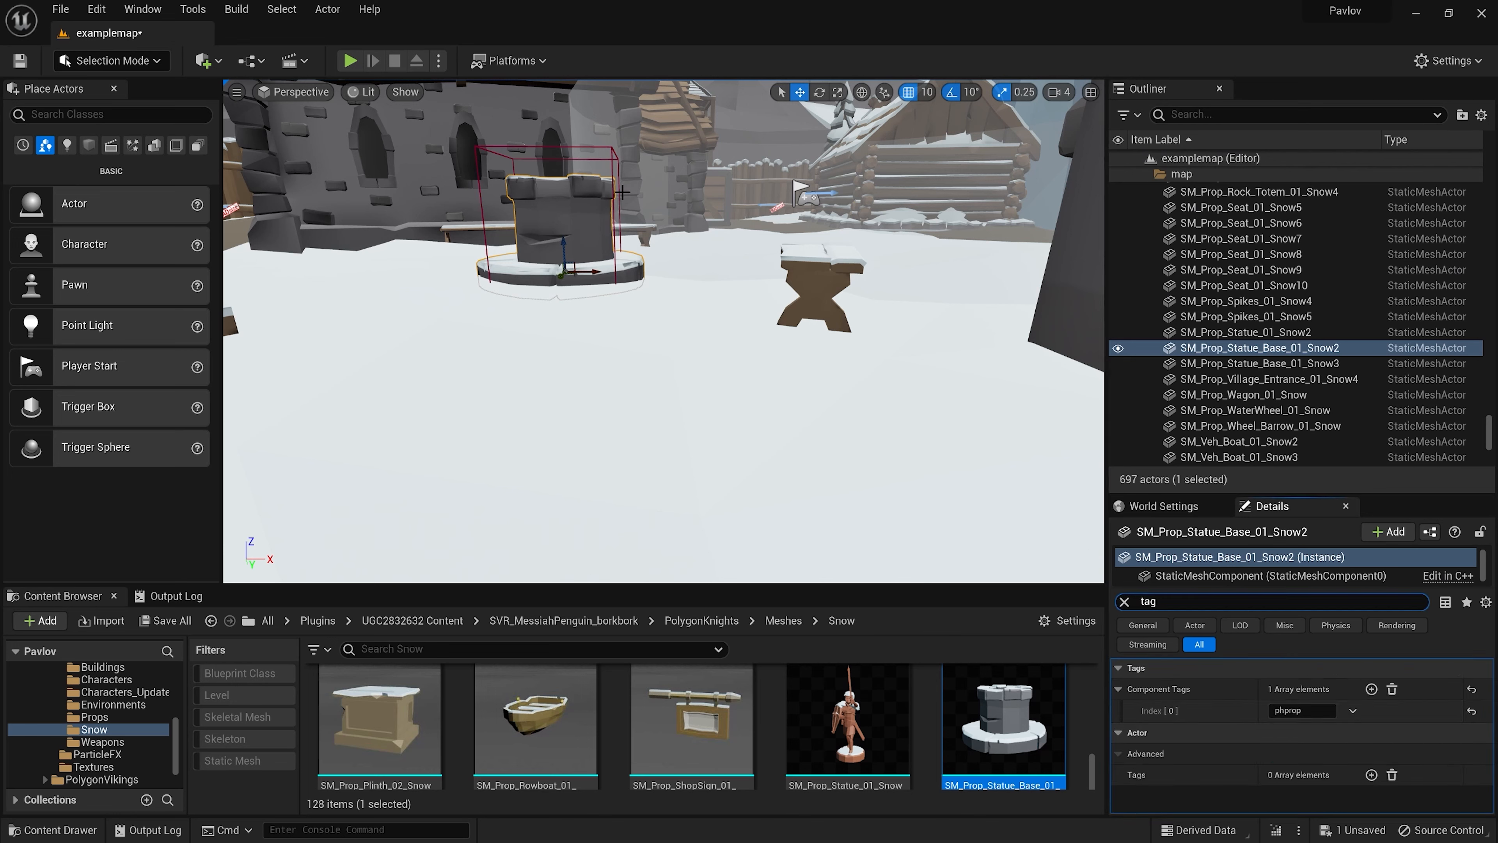
- Review BP_PropVolume around the statue base, clearing the tag filter to check its Prop Redirect and Prop Scale settings
{"action": "left_click", "coordinate": [526, 149]}
{"action": "key", "text": "f"}
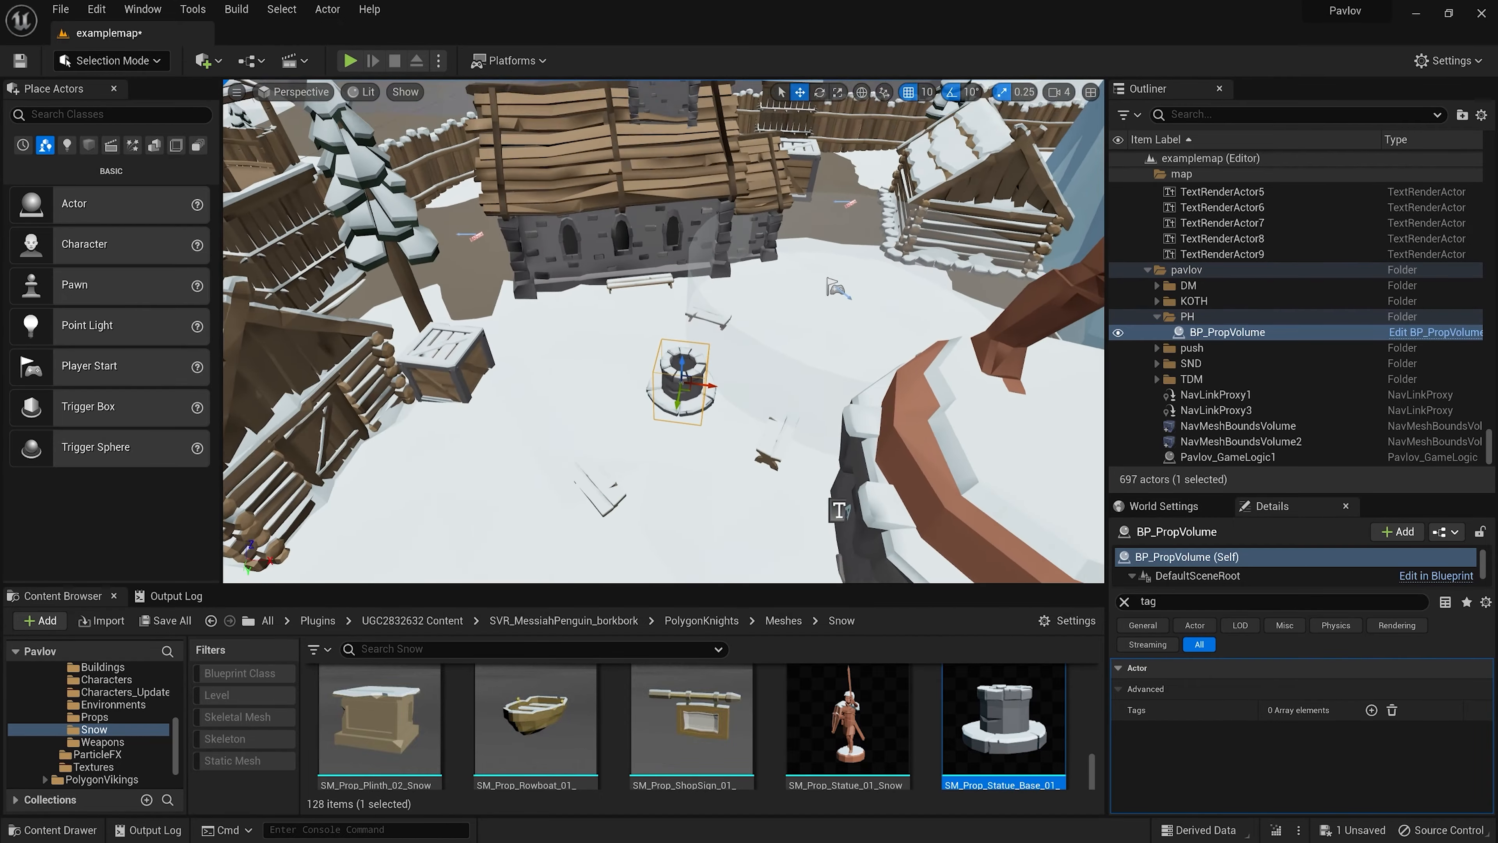
{"action": "key", "text": "w"}
{"action": "right_click_drag", "start_coordinate": [779, 359], "coordinate": [802, 358]}
{"action": "key", "text": "s"}
{"action": "key", "text": "w"}
{"action": "key", "text": "s"}
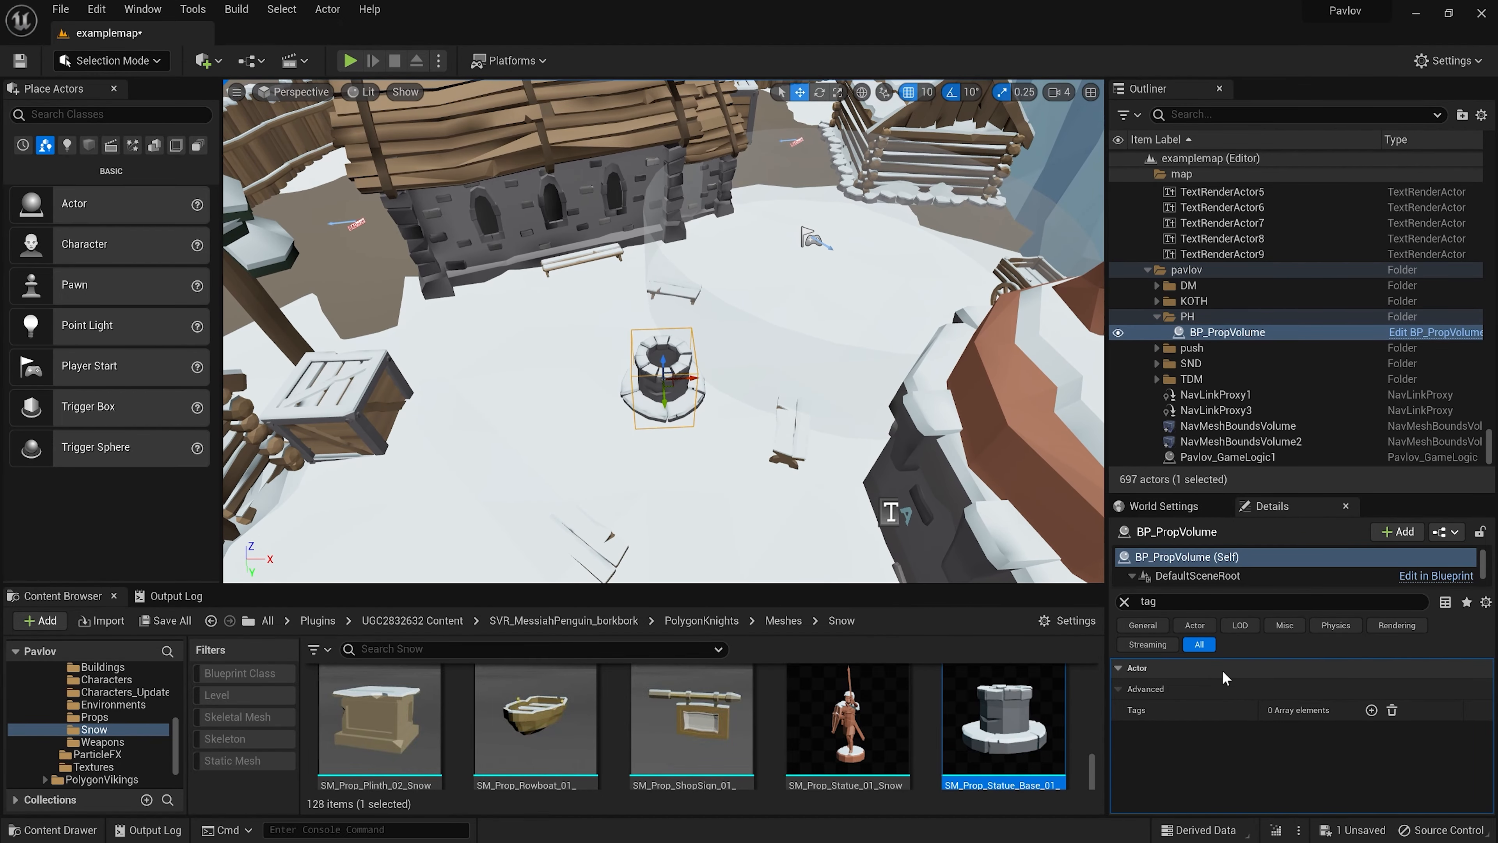
{"action": "left_click", "coordinate": [1124, 601]}
{"action": "scroll", "coordinate": [1298, 738], "scroll_direction": "down", "scroll_amount": 3}
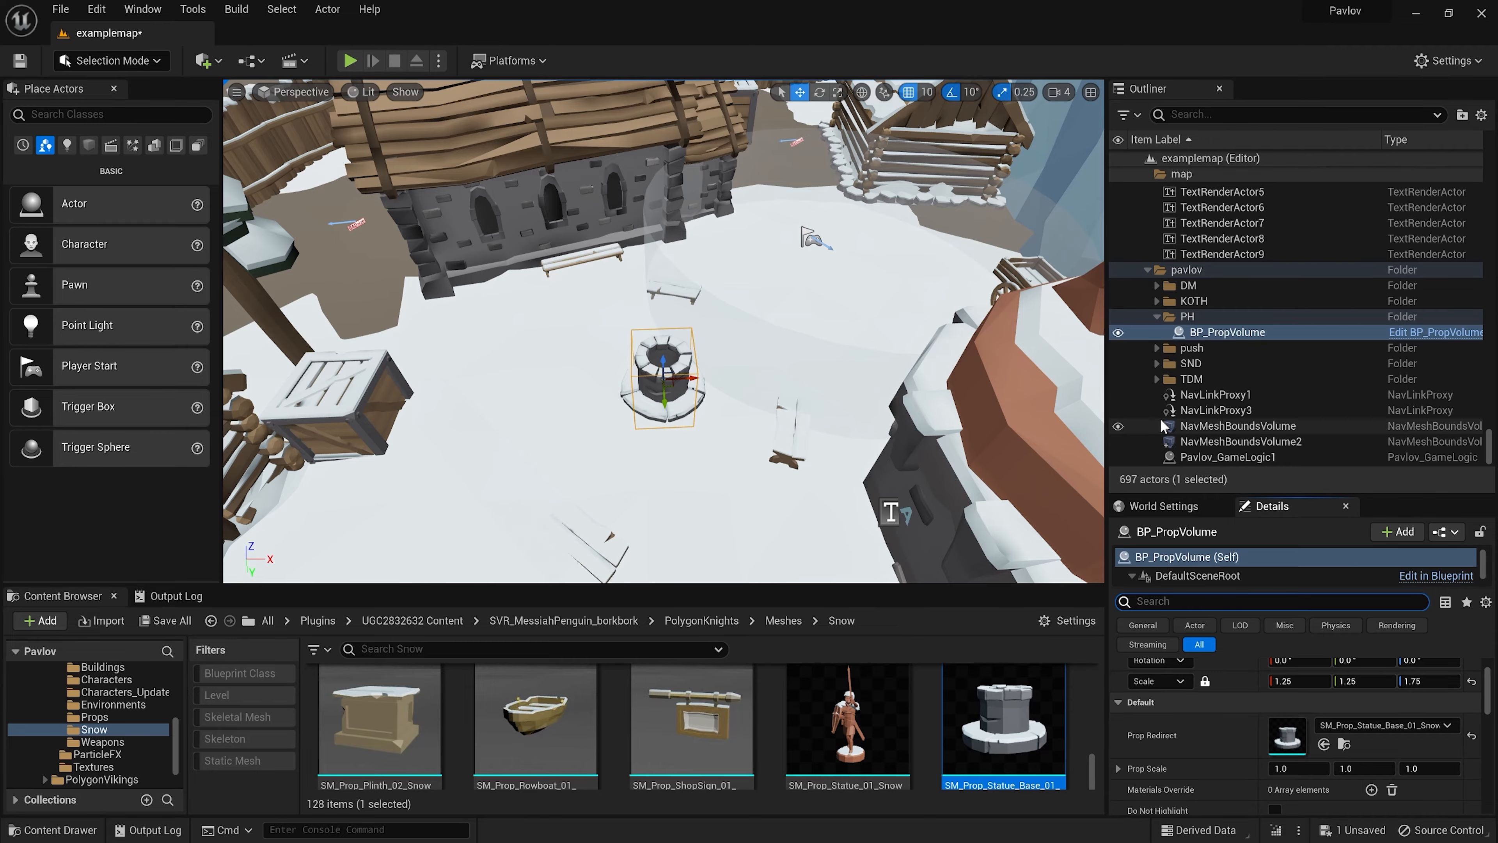
{"action": "left_click", "coordinate": [1157, 317]}
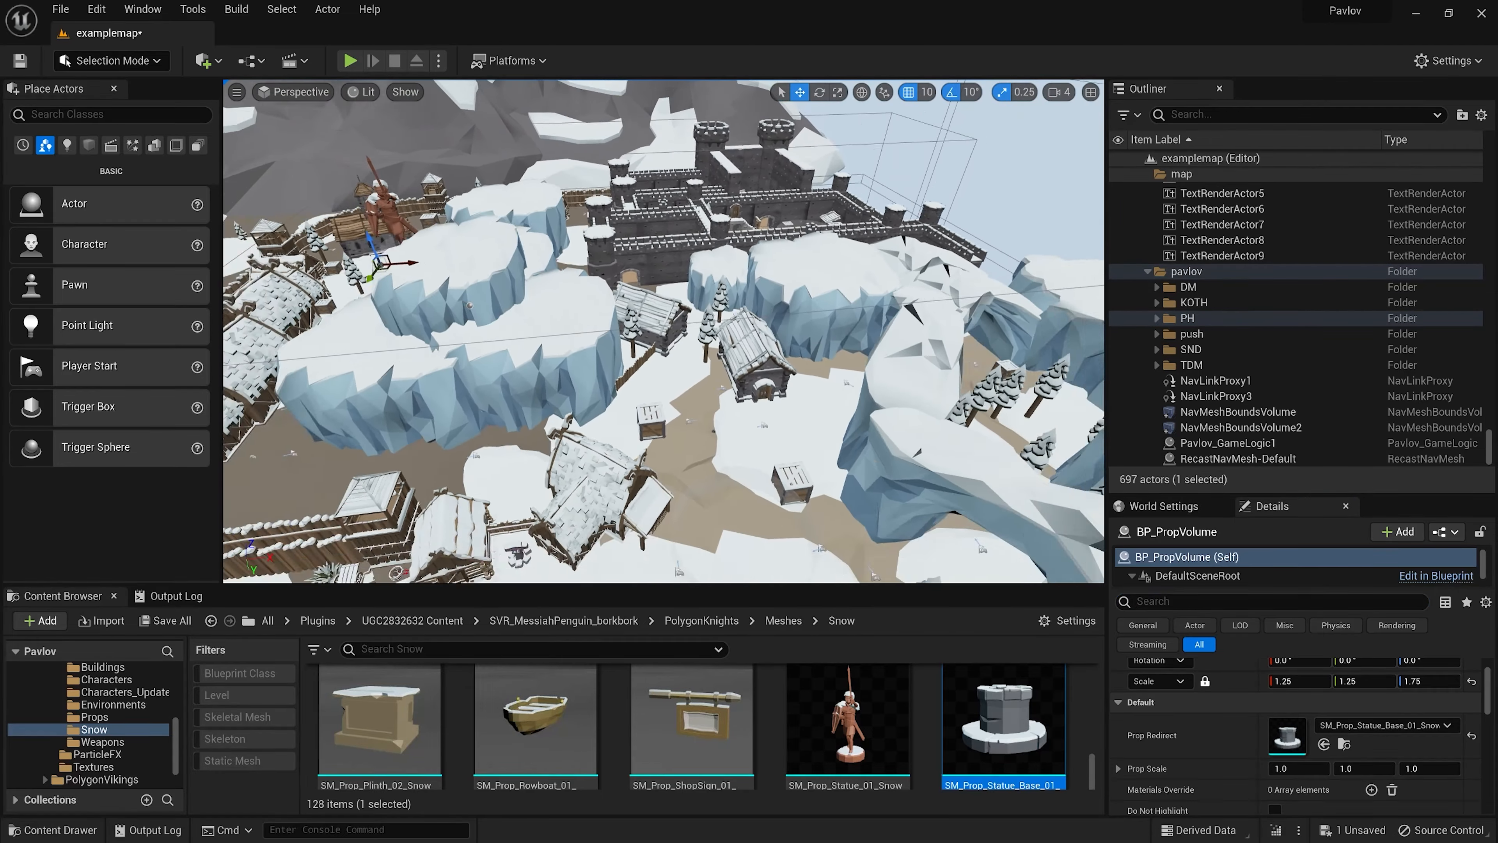
{"action": "right_click_drag", "start_coordinate": [666, 353], "coordinate": [596, 361]}
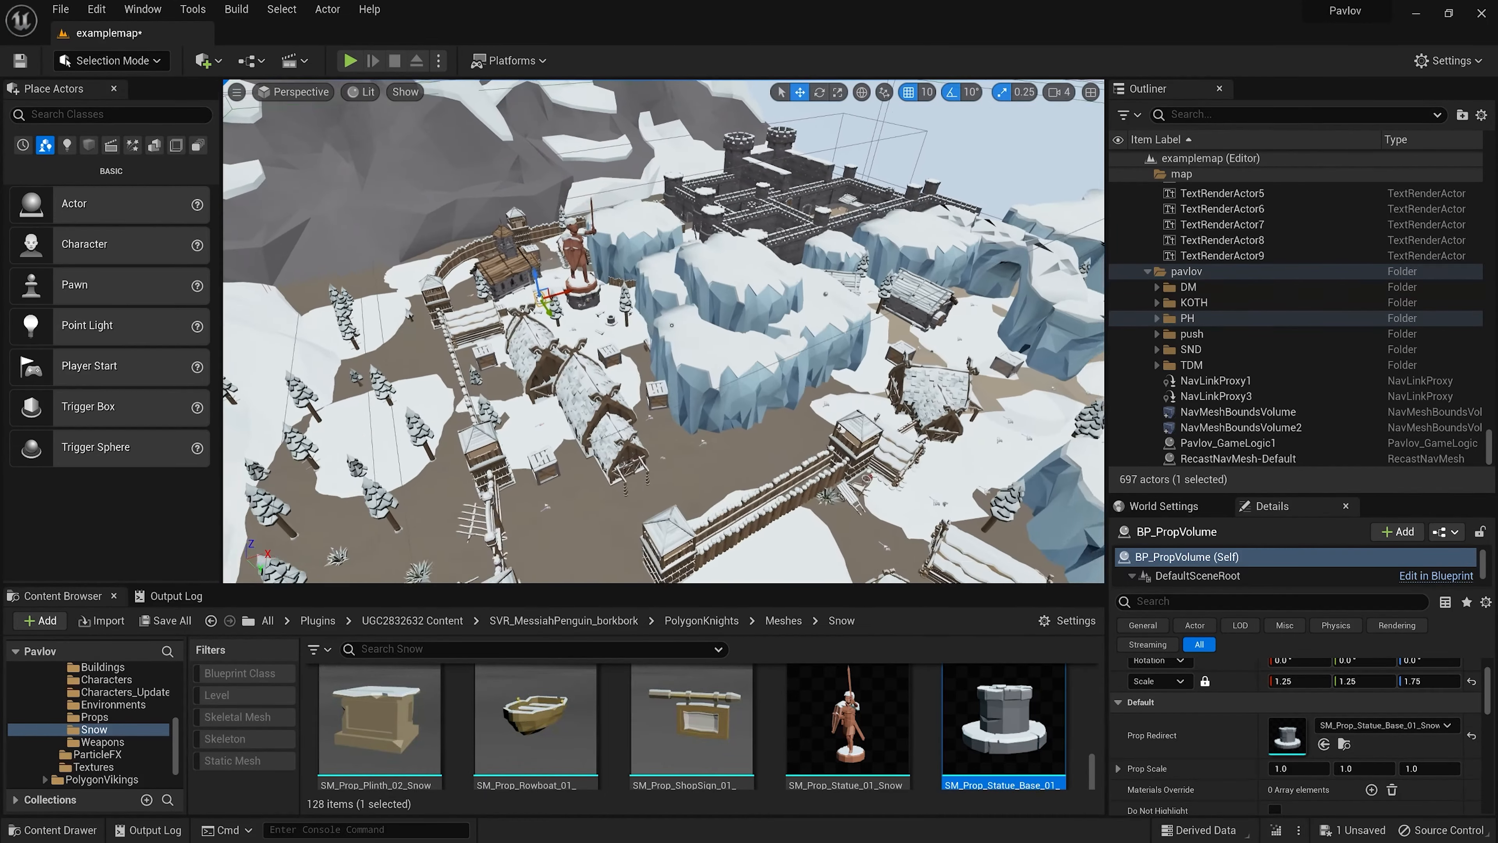
{"action": "right_click_drag", "start_coordinate": [715, 366], "coordinate": [716, 366]}
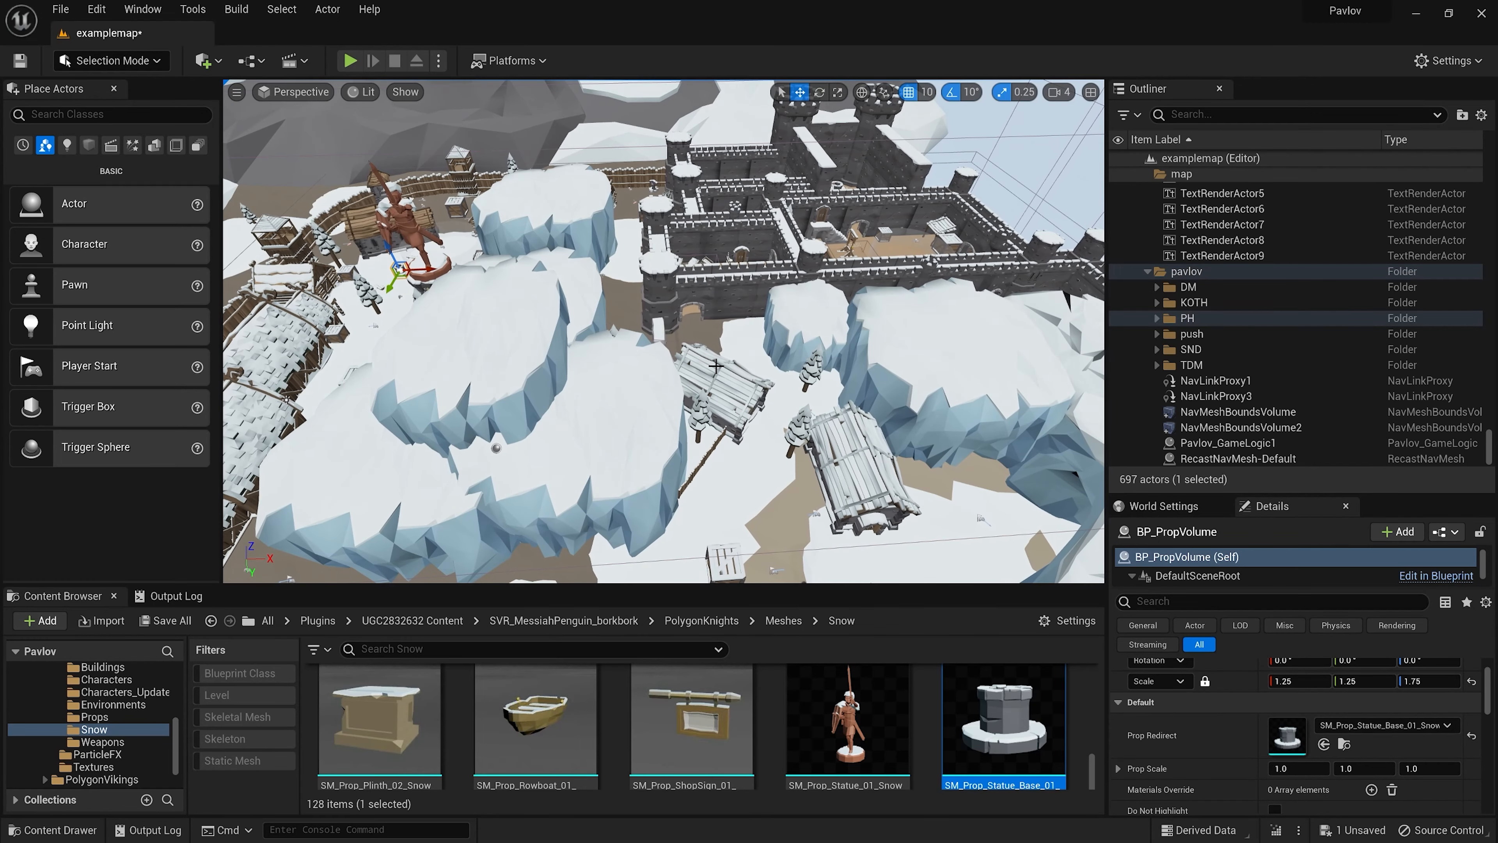